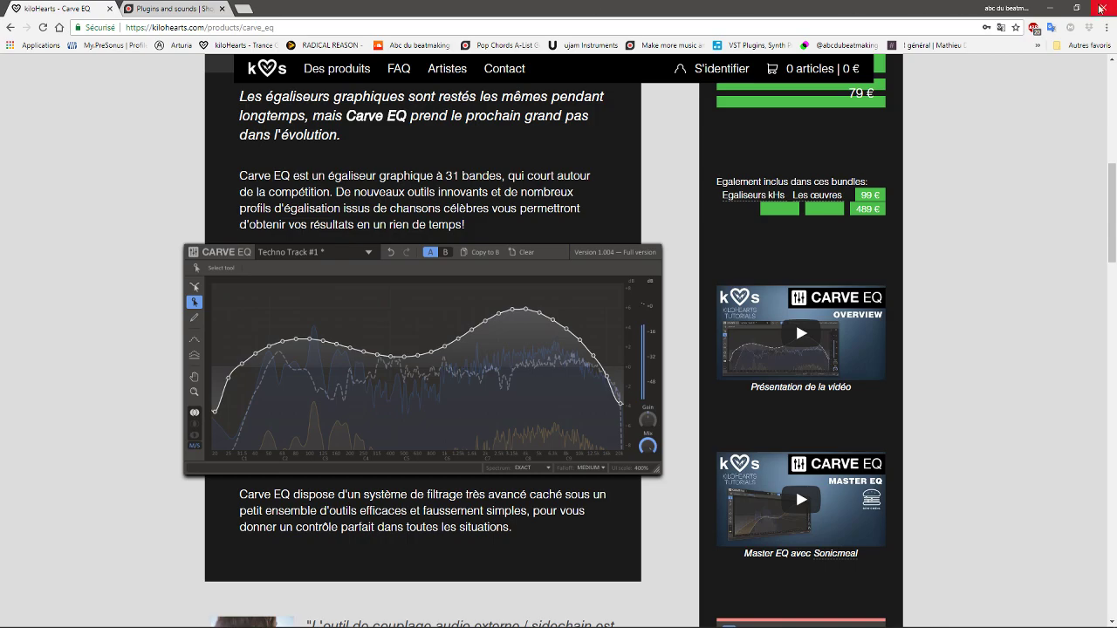
Switch from the web browser to Reason, replace the sequencer view with the mixer and rack, and open the device browser
{"action": "left_click", "coordinate": [1050, 7]}
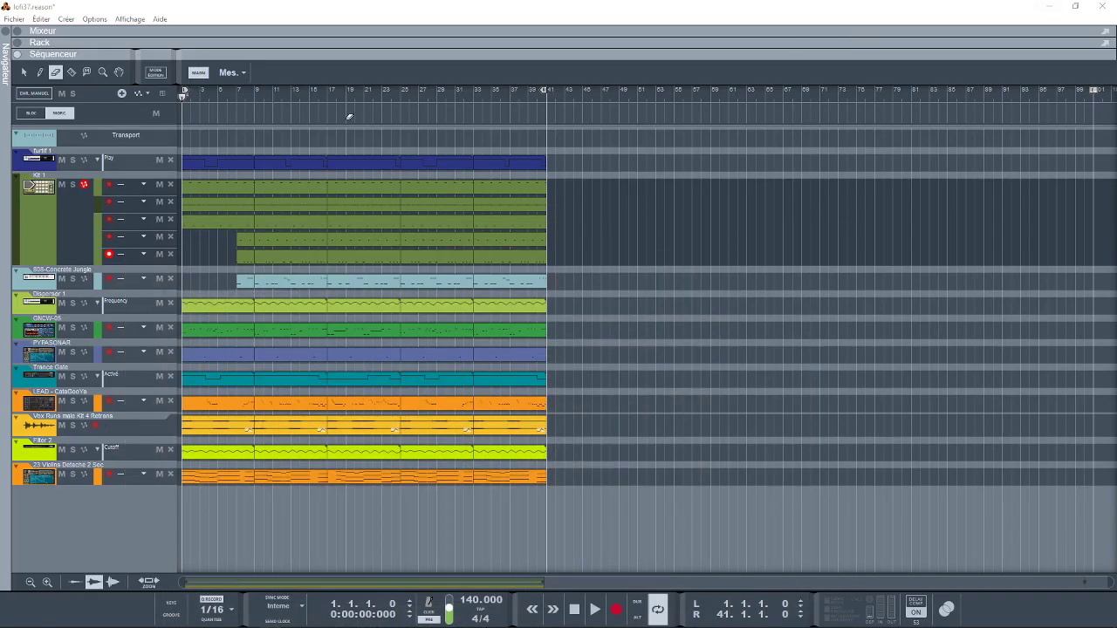
{"action": "left_click", "coordinate": [17, 54]}
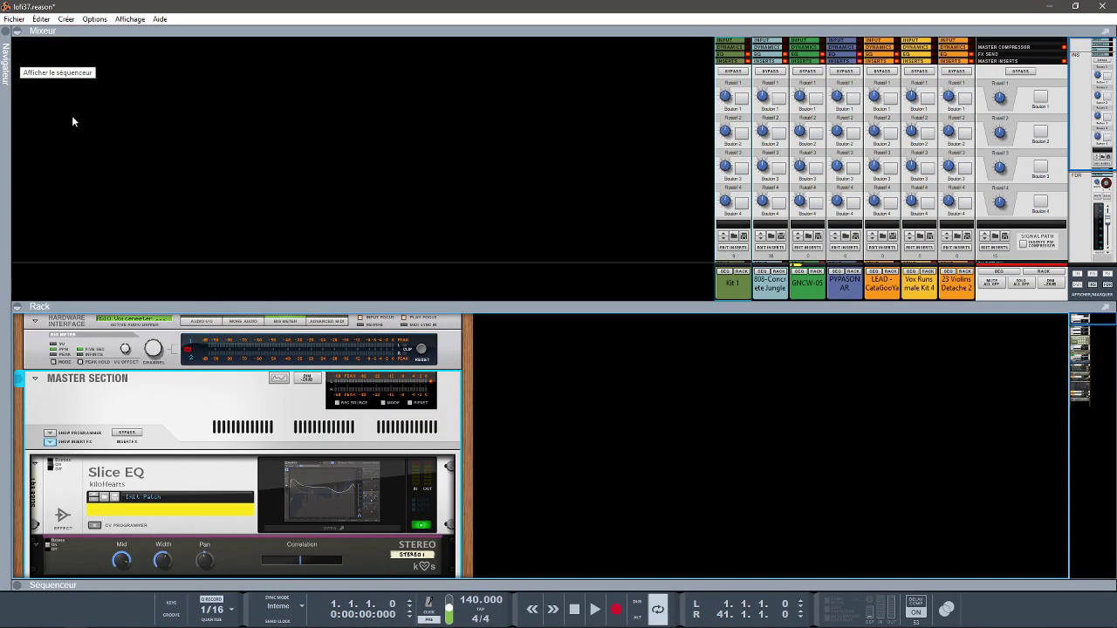
{"action": "left_click", "coordinate": [6, 33]}
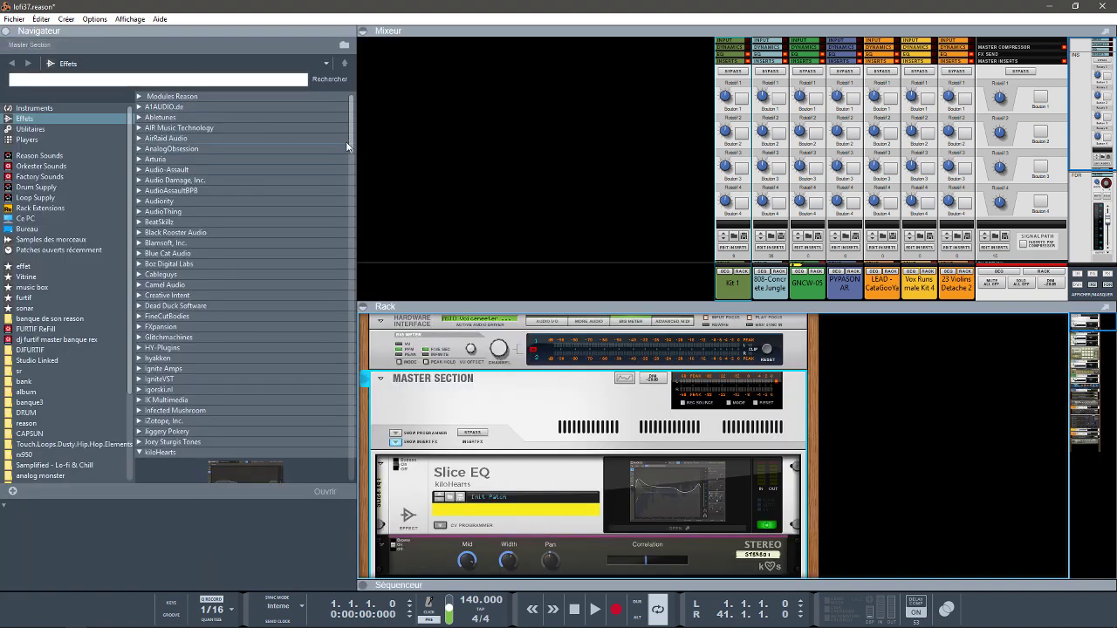
Look through the kiloHearts effects from Carve EQ, Disperser and Faturator to kHs 3-Band EQ in the effects browser
{"action": "scroll", "coordinate": [346, 148], "scroll_direction": "down", "scroll_amount": 6}
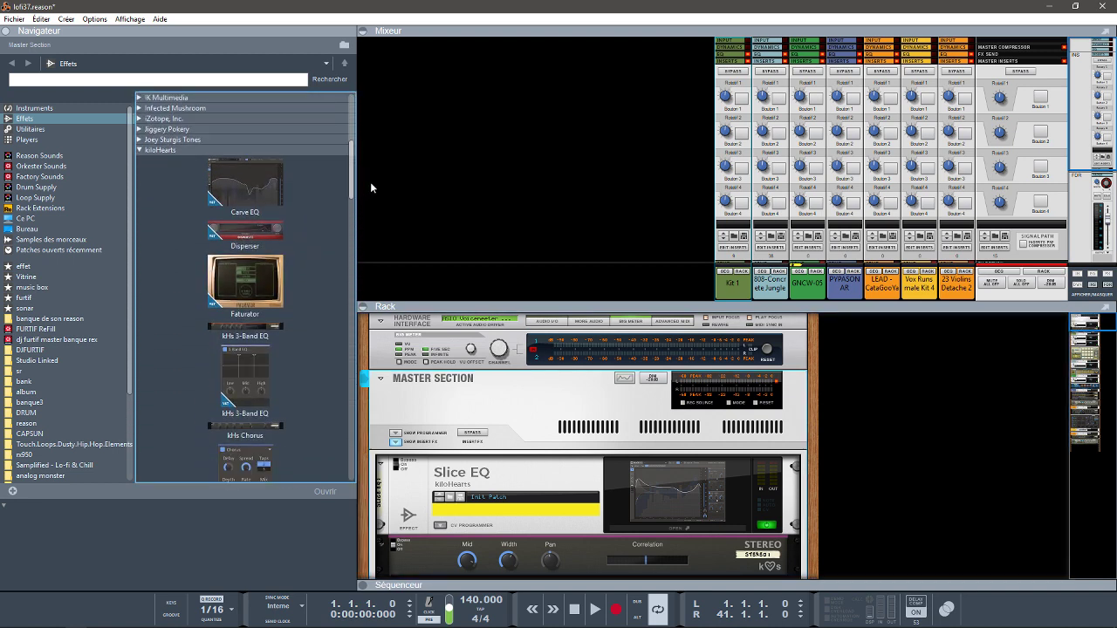
{"action": "left_click", "coordinate": [257, 202]}
{"action": "left_click", "coordinate": [247, 234]}
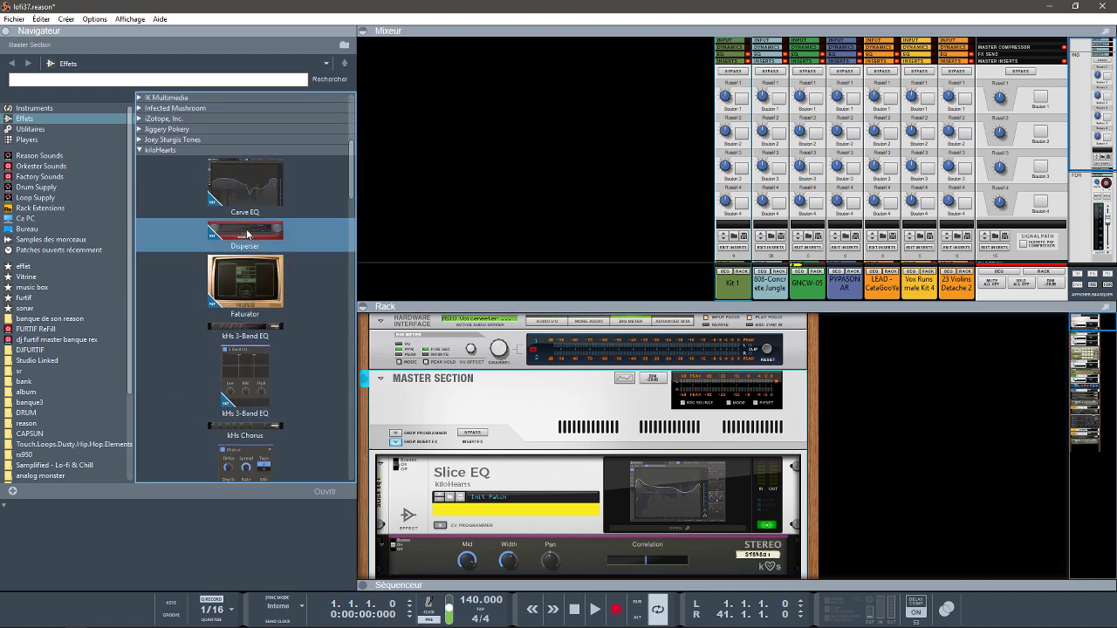
{"action": "left_click", "coordinate": [237, 279]}
{"action": "left_click", "coordinate": [253, 330]}
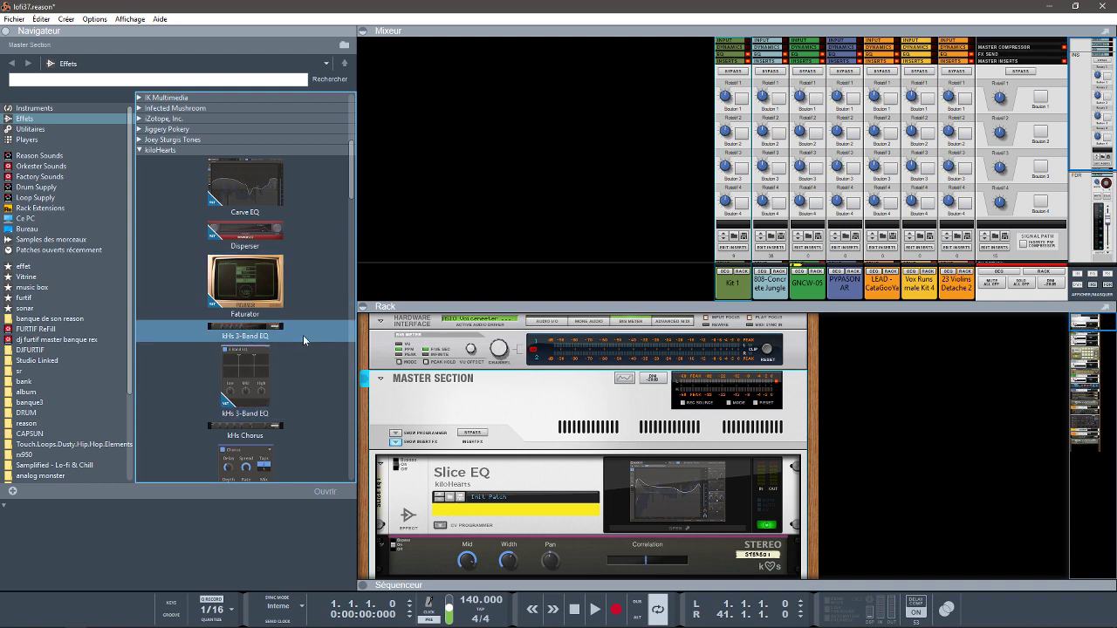
{"action": "left_click", "coordinate": [252, 355]}
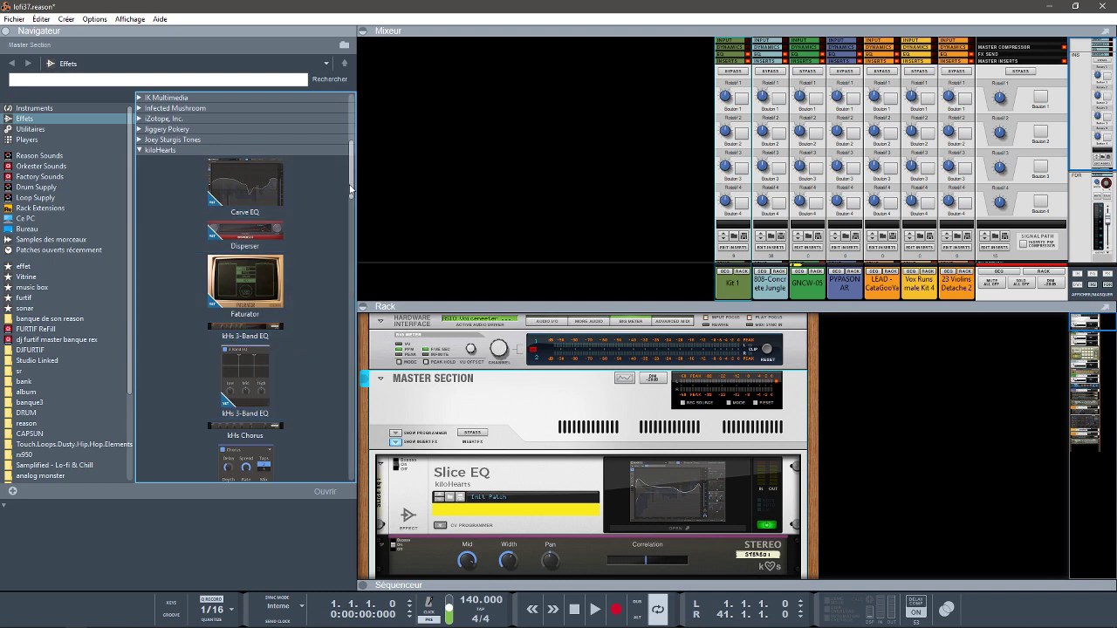
Review the remaining kiloHearts effects, from kHs Chorus through Delay, Distortion, Limiter and Stereo to Slice EQ and Snap Heap
{"action": "scroll", "coordinate": [247, 245], "scroll_direction": "down", "scroll_amount": 5}
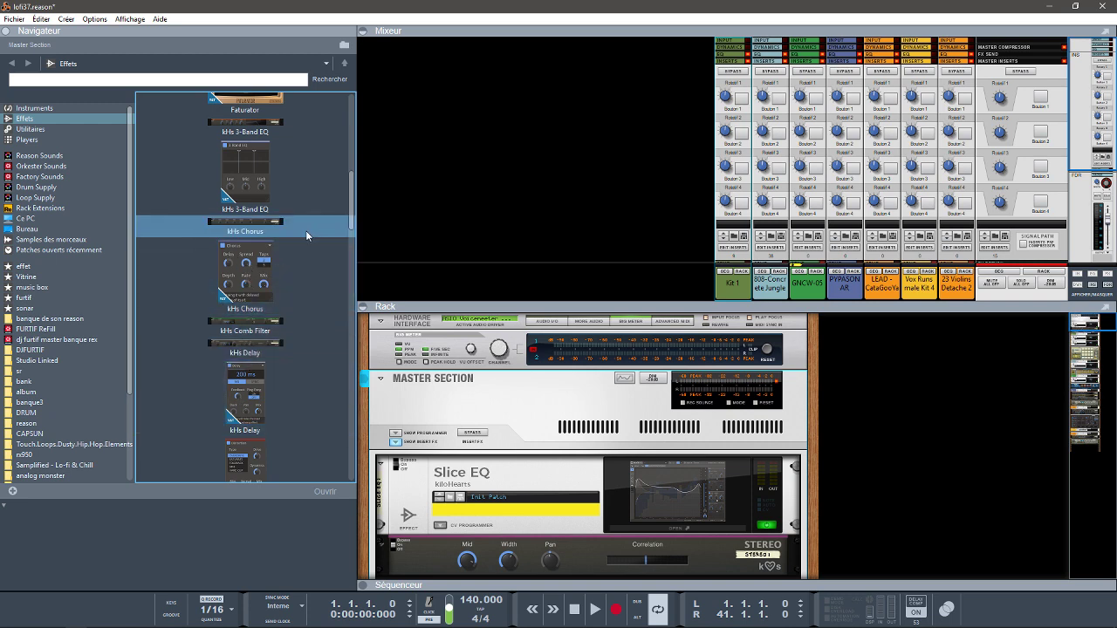
{"action": "scroll", "coordinate": [354, 234], "scroll_direction": "down", "scroll_amount": 3}
{"action": "scroll", "coordinate": [354, 236], "scroll_direction": "down", "scroll_amount": 3}
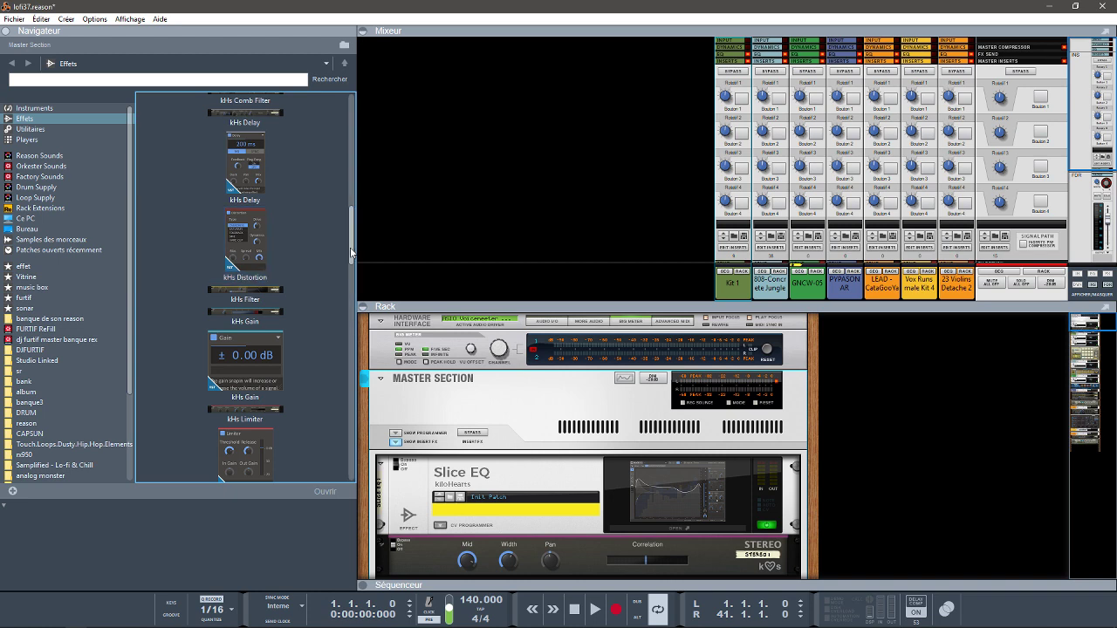
{"action": "left_click_drag", "start_coordinate": [352, 253], "coordinate": [357, 273]}
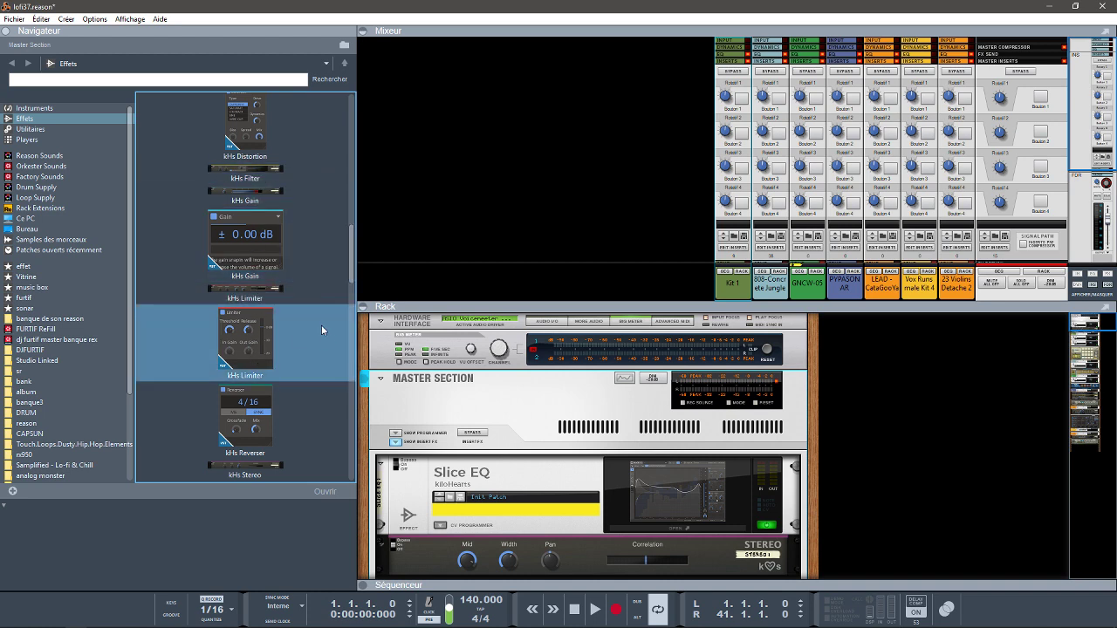
{"action": "left_click_drag", "start_coordinate": [351, 273], "coordinate": [352, 294]}
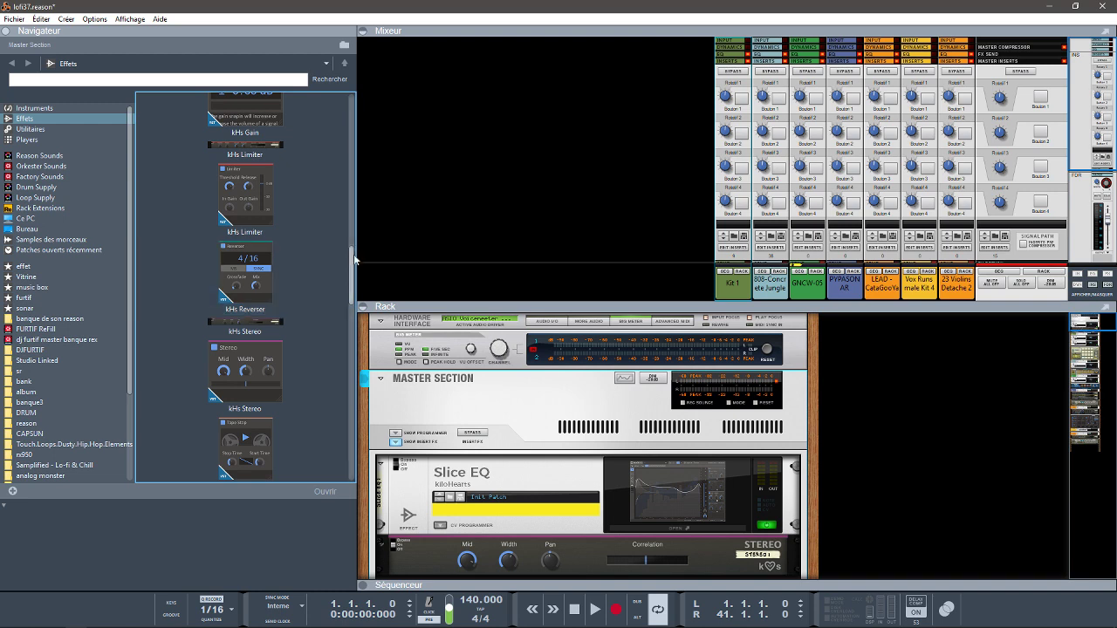
{"action": "left_click_drag", "start_coordinate": [352, 273], "coordinate": [356, 289]}
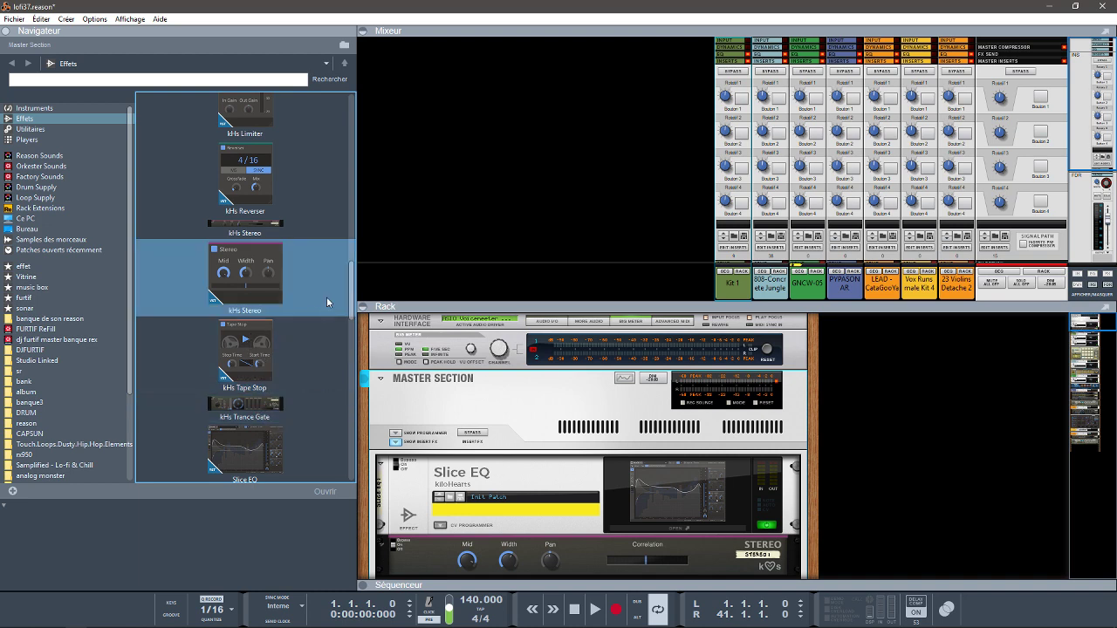
{"action": "left_click_drag", "start_coordinate": [350, 307], "coordinate": [351, 326]}
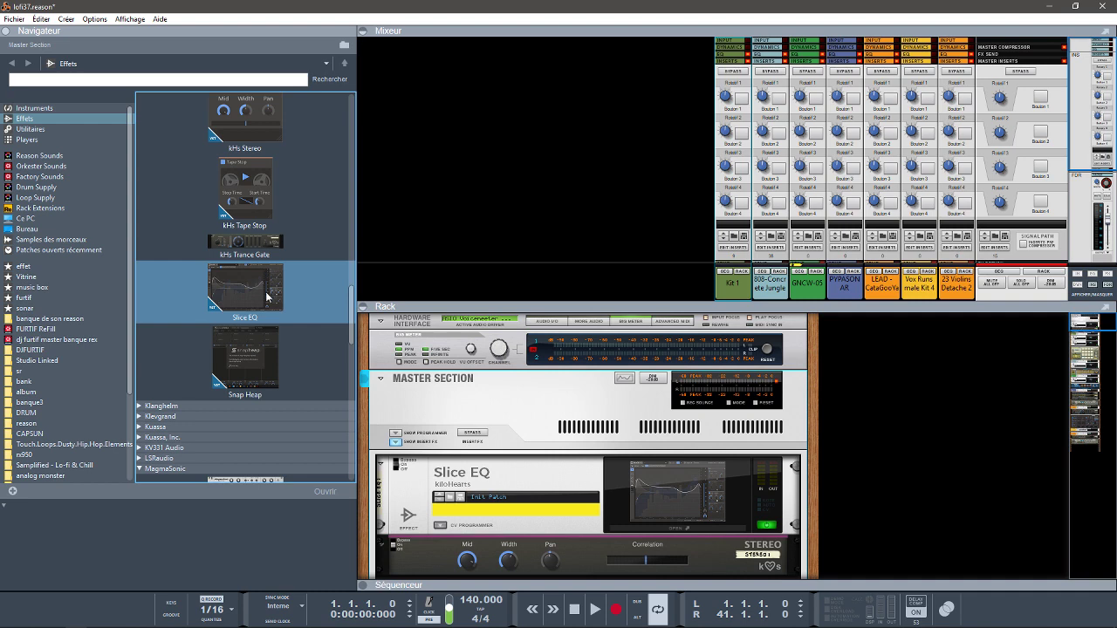
Hide the browser and mixer so the rack fills the view, and inspect Slice EQ and Stereo in the Master Section
{"action": "left_click", "coordinate": [8, 33]}
{"action": "left_click", "coordinate": [17, 33]}
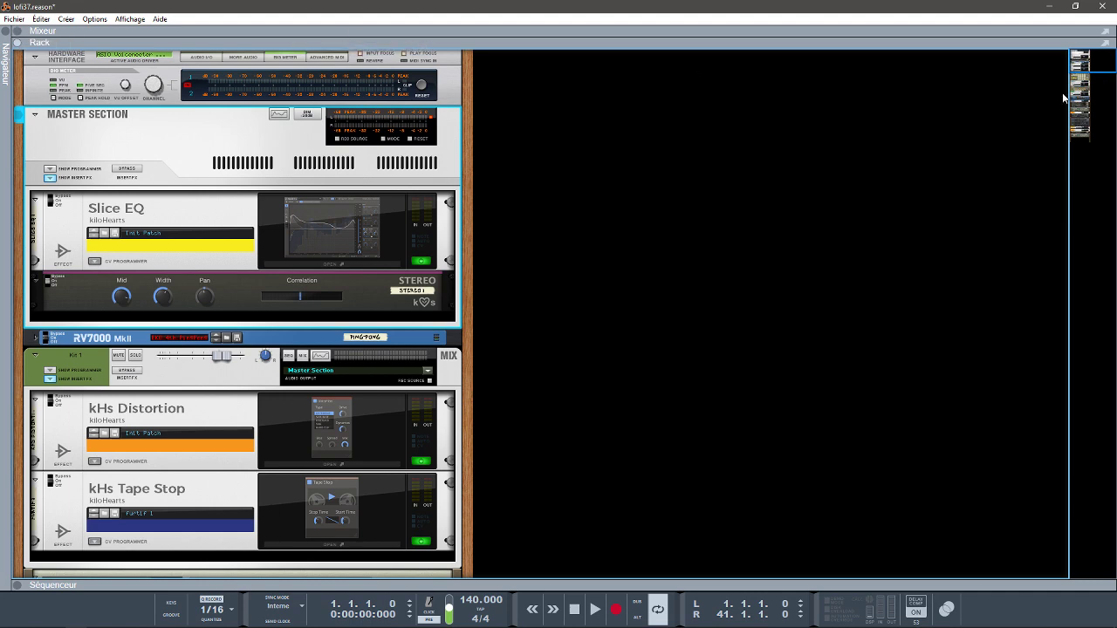
{"action": "scroll", "coordinate": [1079, 70], "scroll_direction": "down", "scroll_amount": 1}
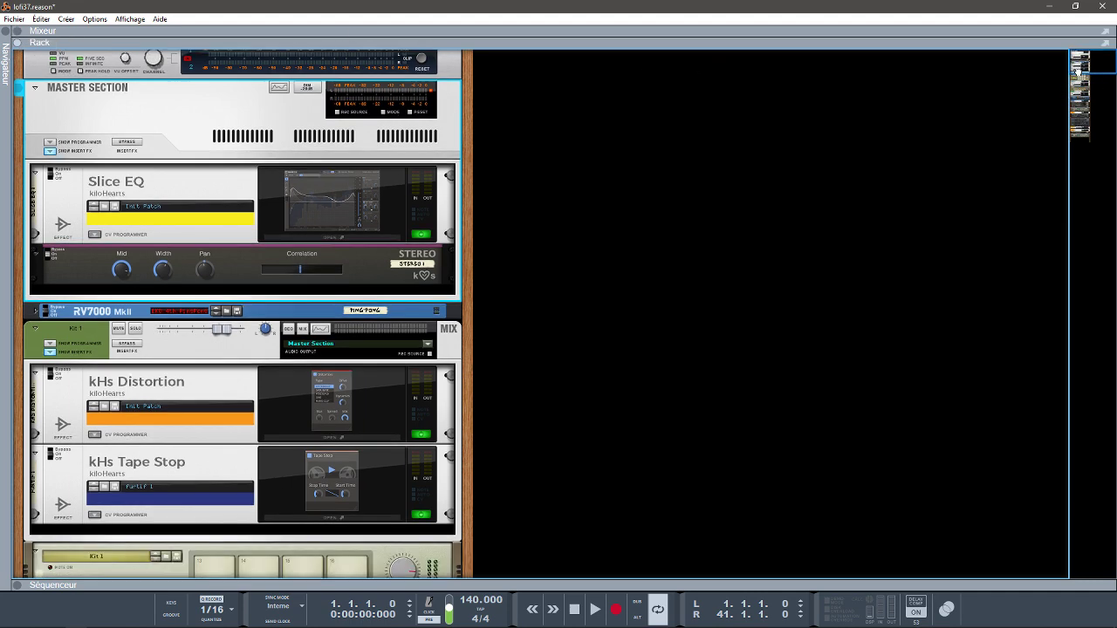
{"action": "left_click", "coordinate": [262, 196]}
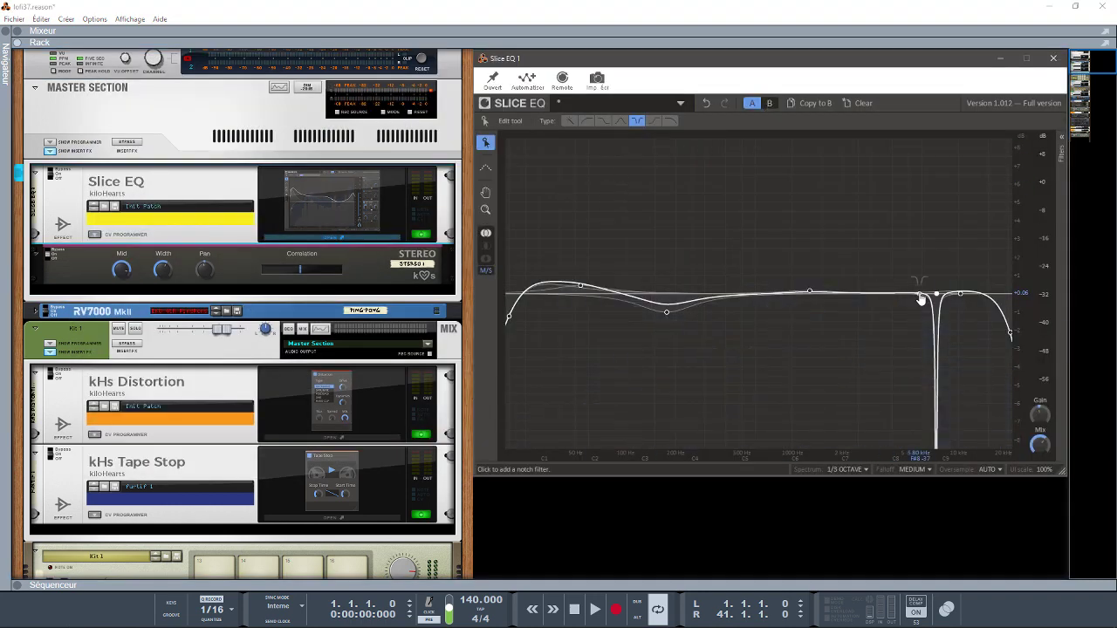
{"action": "mouse_move", "coordinate": [937, 297]}
{"action": "left_mouse_down"}
{"action": "mouse_move", "coordinate": [892, 292]}
{"action": "mouse_move", "coordinate": [940, 294]}
{"action": "mouse_move", "coordinate": [921, 294]}
{"action": "left_mouse_up"}
{"action": "left_click", "coordinate": [391, 264]}
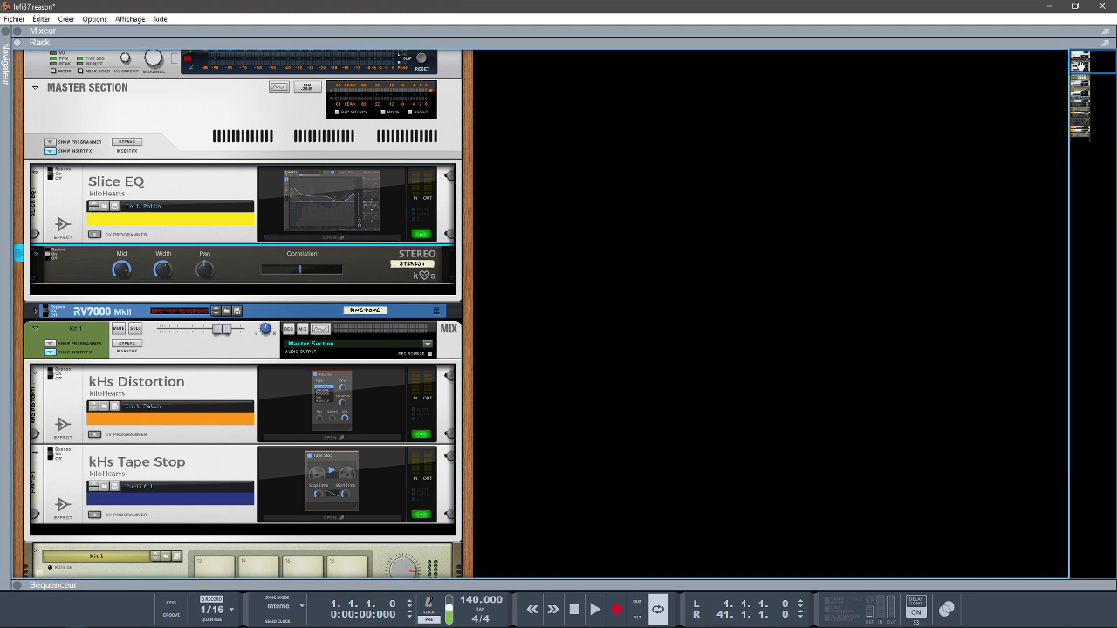
Open the kHs Distortion and kHs Tape Stop editors on the Kit 1 channel to examine their settings
{"action": "scroll", "coordinate": [537, 259], "scroll_direction": "down", "scroll_amount": 3}
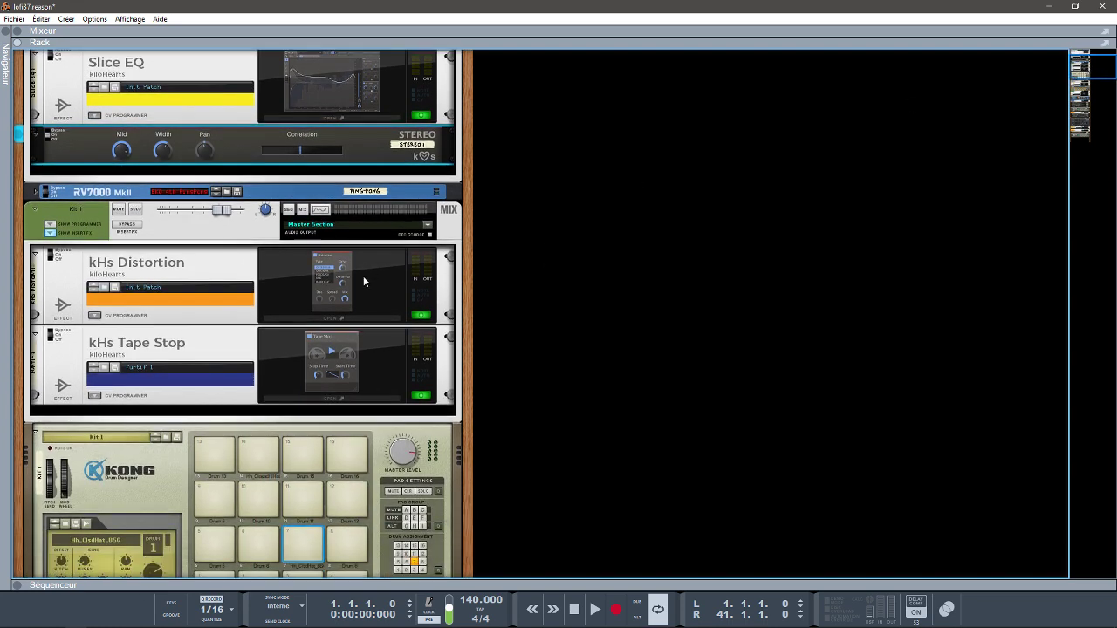
{"action": "left_click", "coordinate": [363, 276]}
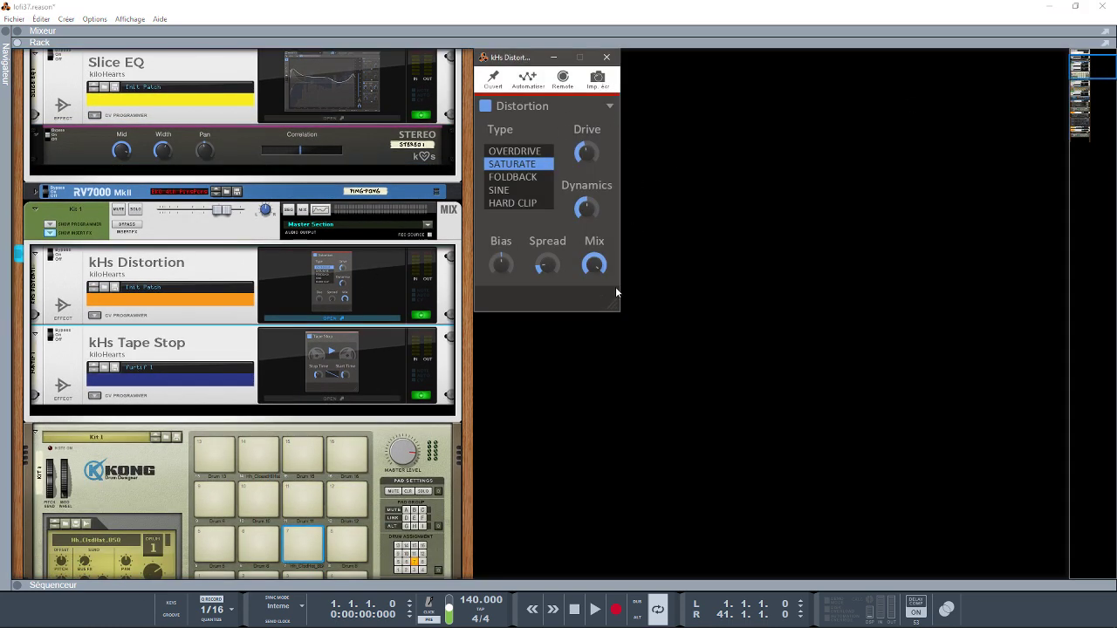
{"action": "left_click", "coordinate": [340, 355]}
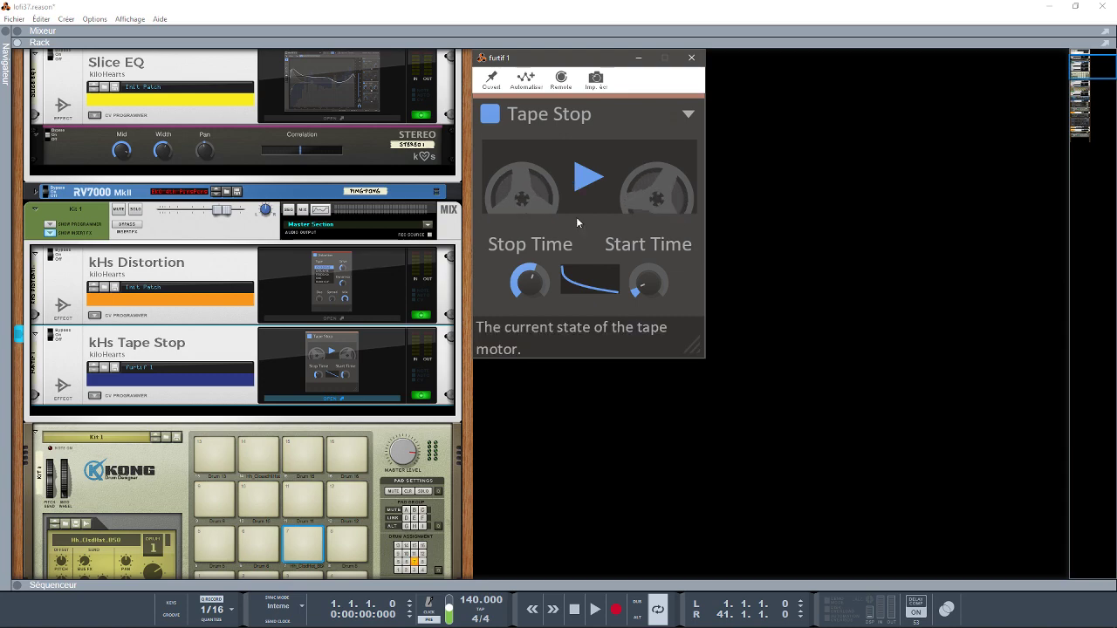
{"action": "left_click", "coordinate": [1078, 75]}
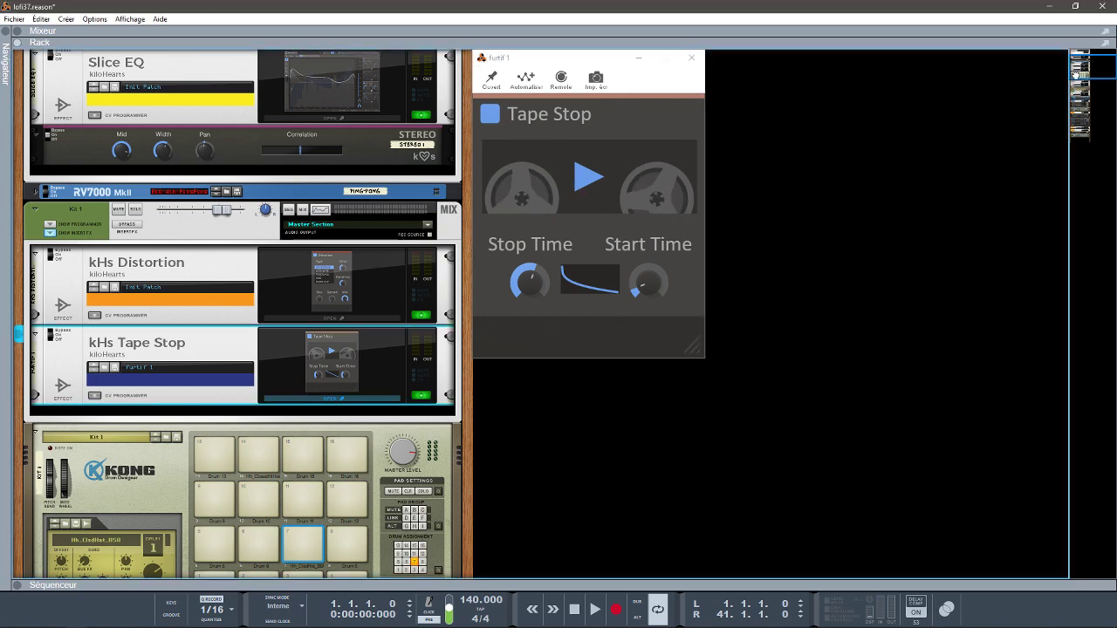
Open the Faturator editor on the 808-Concrete Jungle channel and the Disperser editor on the GNCW-05 channel to view their settings
{"action": "scroll", "coordinate": [311, 339], "scroll_direction": "down", "scroll_amount": 8}
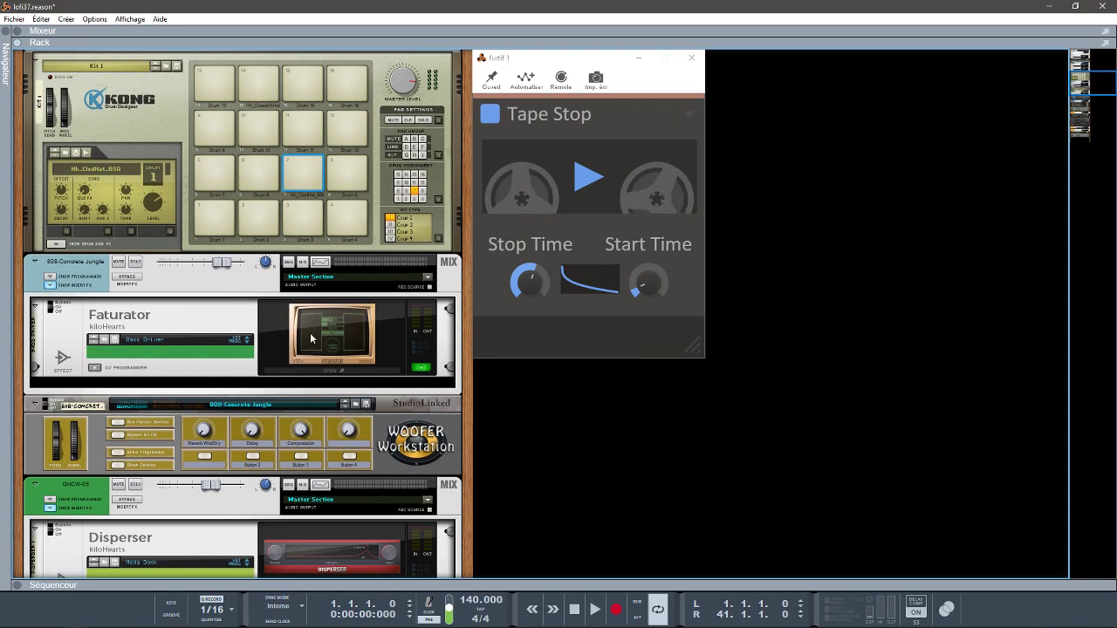
{"action": "left_click", "coordinate": [353, 342]}
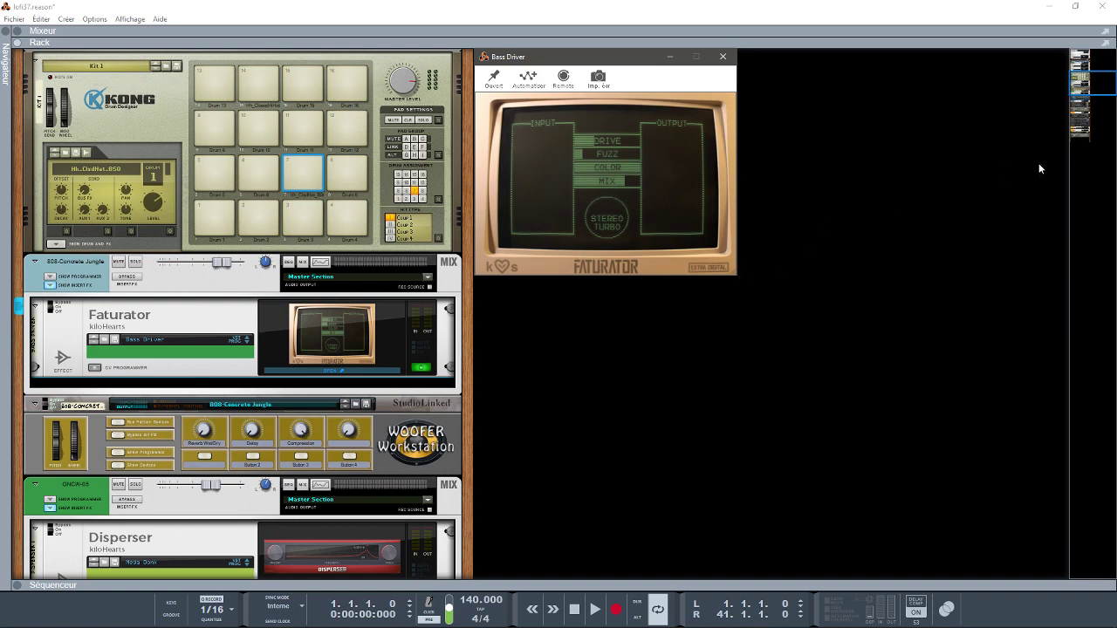
{"action": "left_click_drag", "start_coordinate": [1075, 80], "coordinate": [1091, 92]}
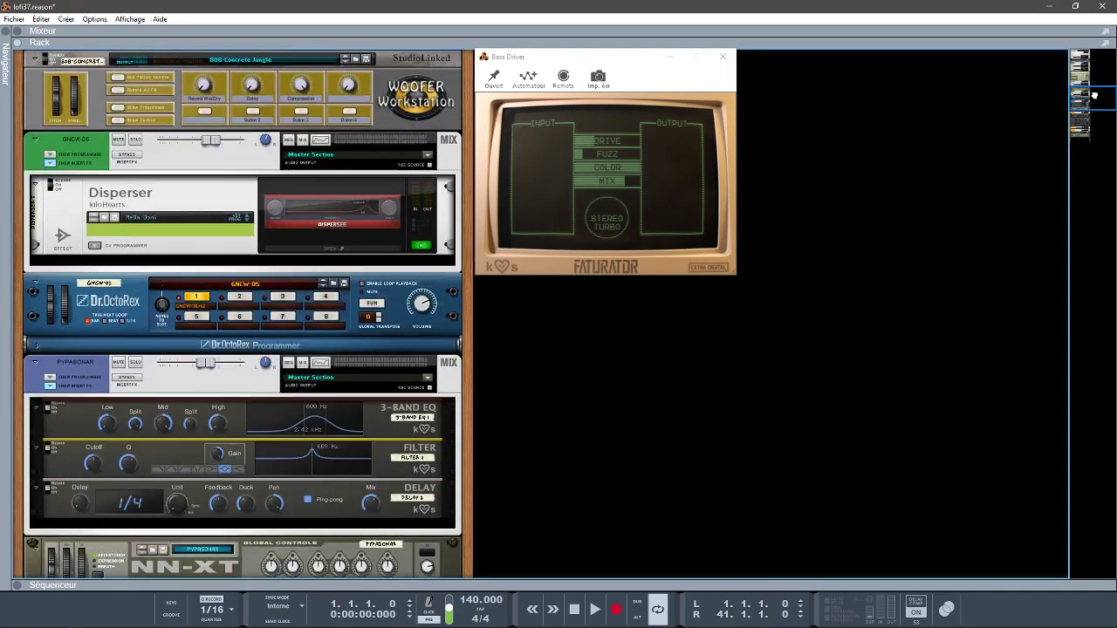
{"action": "left_click", "coordinate": [324, 248]}
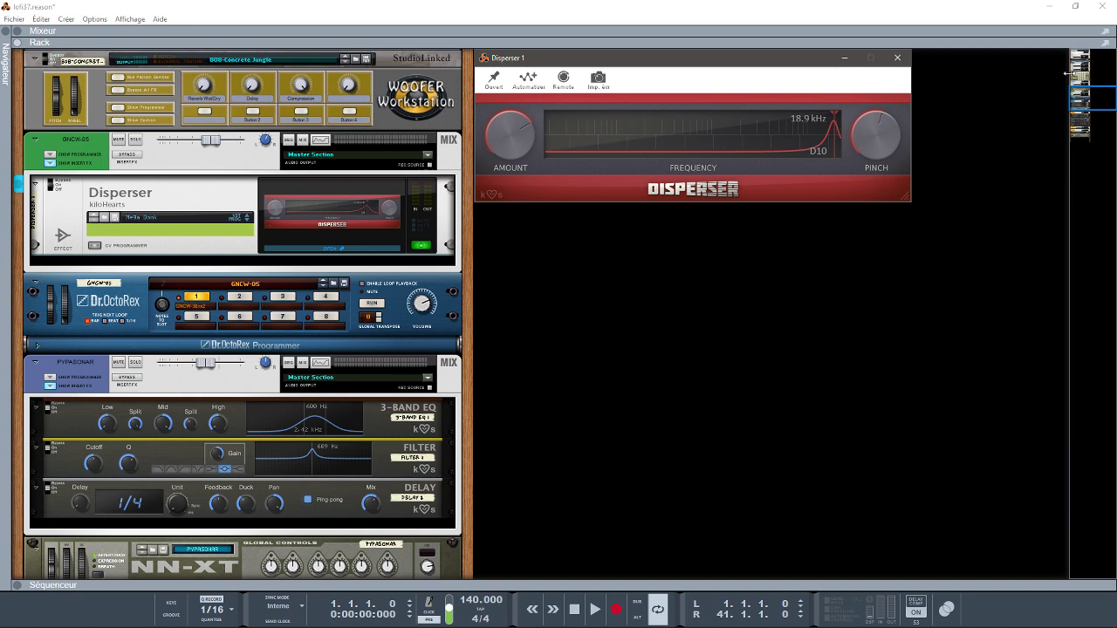
Review the kiloHearts devices on the PYPASONAR, lead and violins channels, and close the Disperser editor
{"action": "left_click_drag", "start_coordinate": [1087, 95], "coordinate": [1087, 100]}
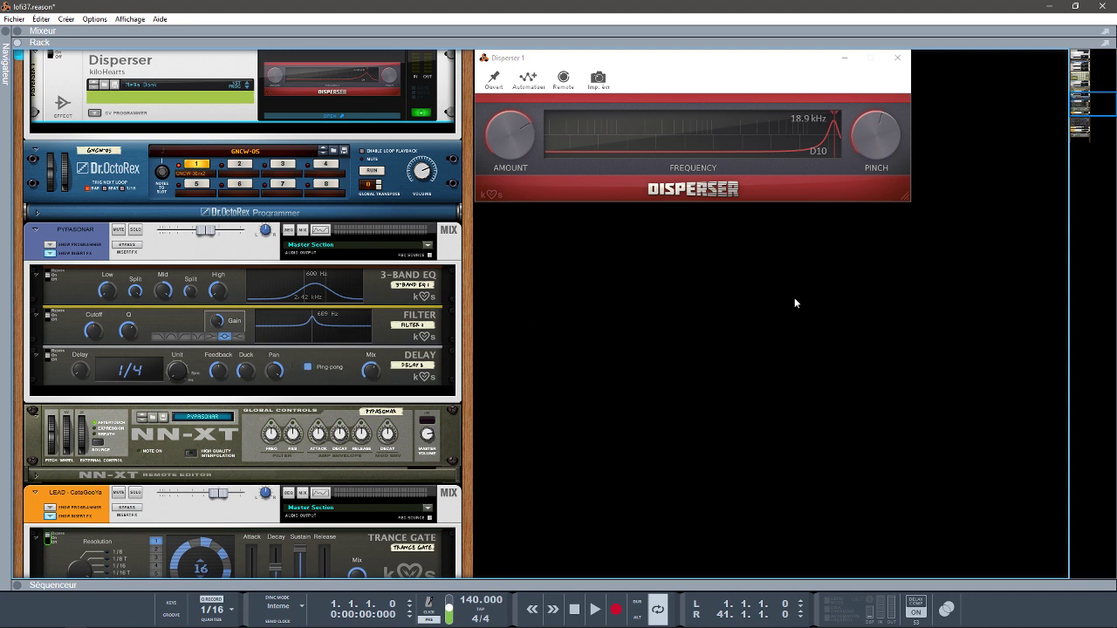
{"action": "left_click_drag", "start_coordinate": [1084, 109], "coordinate": [1084, 122]}
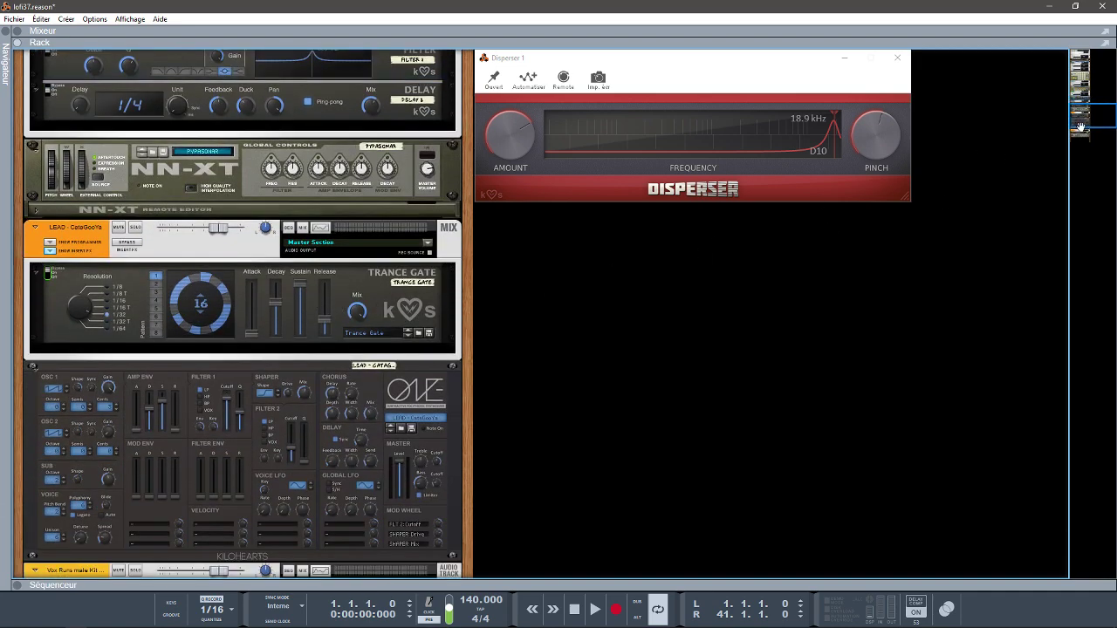
{"action": "left_click_drag", "start_coordinate": [1080, 127], "coordinate": [1080, 138]}
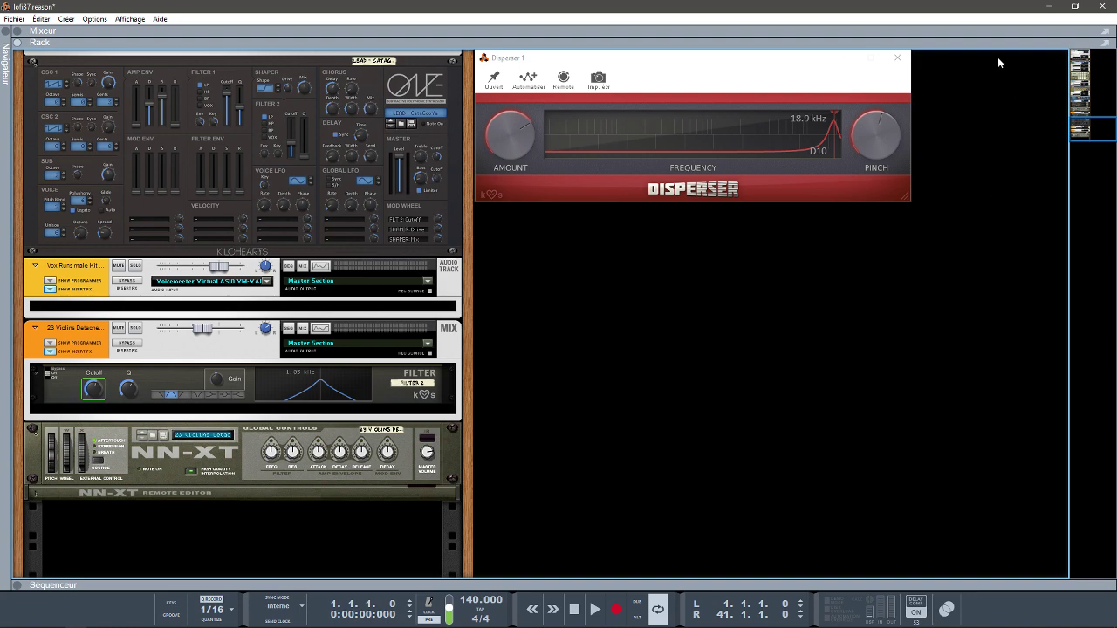
{"action": "left_click_drag", "start_coordinate": [1082, 127], "coordinate": [1082, 54]}
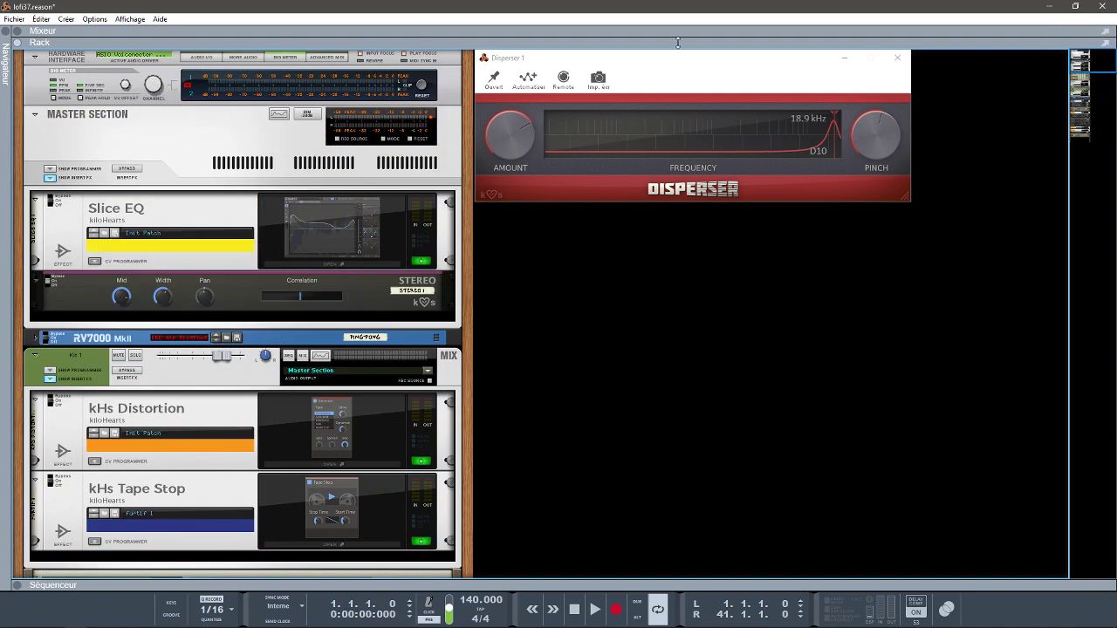
{"action": "left_click", "coordinate": [897, 58]}
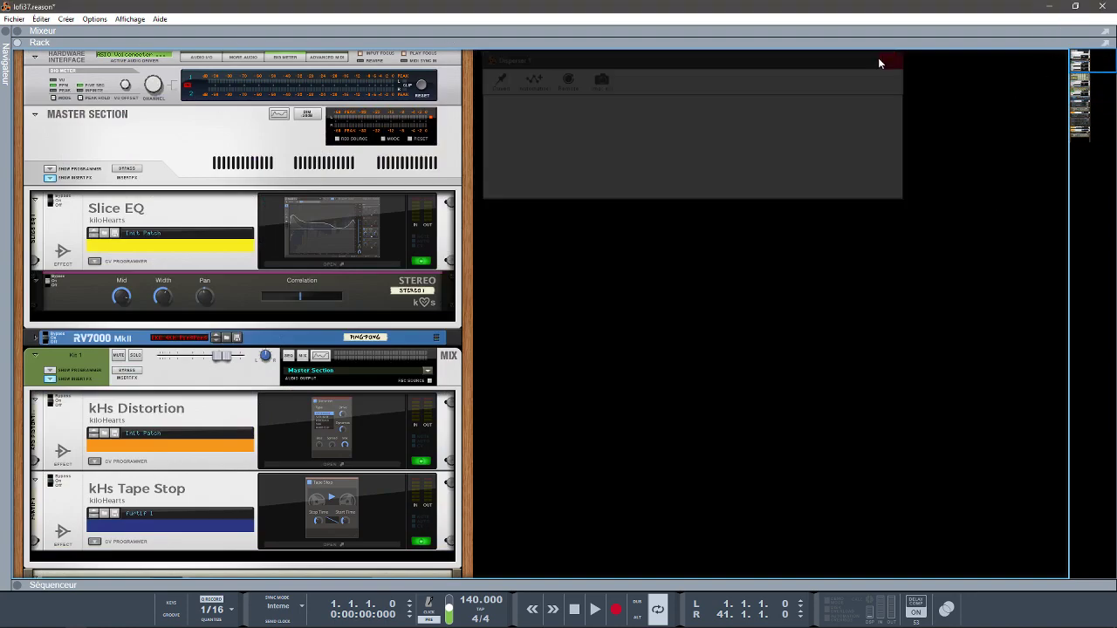
Show only the mixer in place of the rack and start playback of the song
{"action": "left_click", "coordinate": [18, 31]}
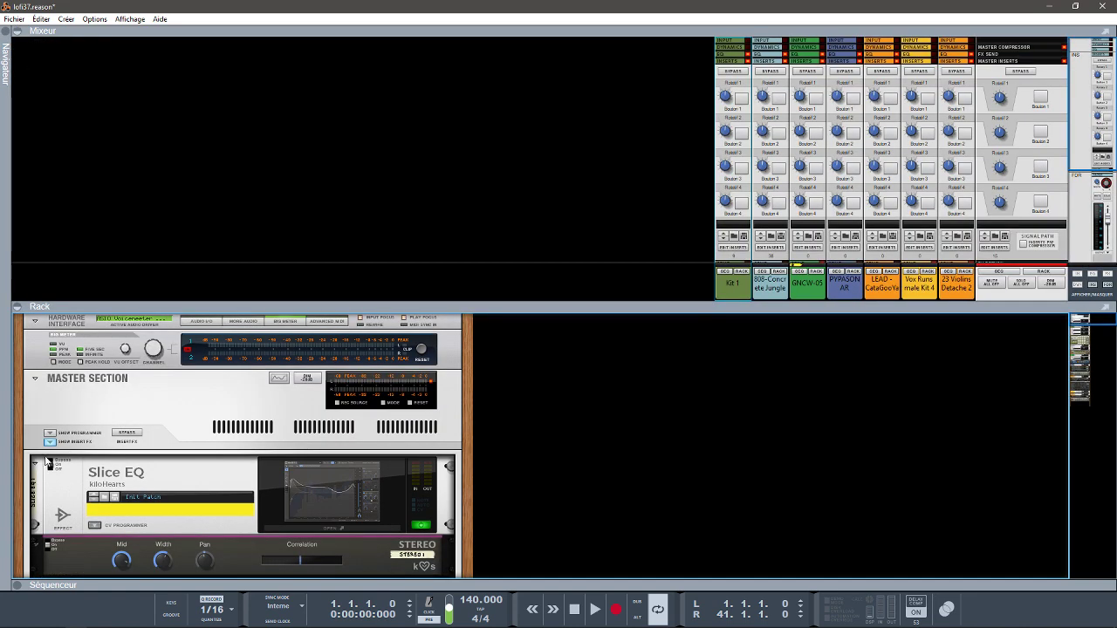
{"action": "left_click", "coordinate": [18, 307]}
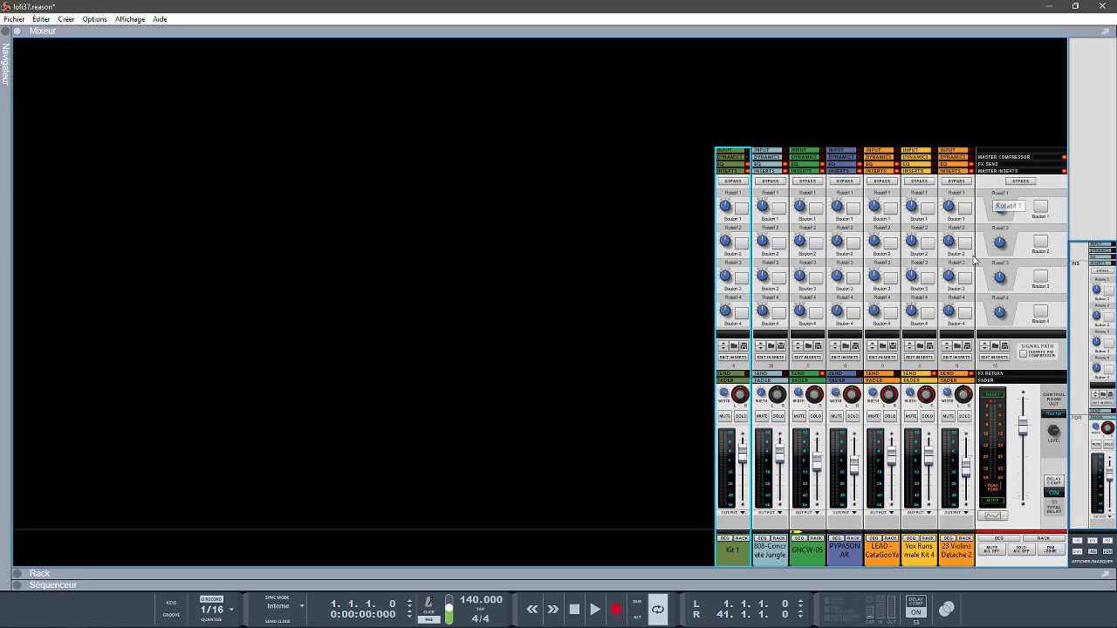
{"action": "key", "text": "space"}
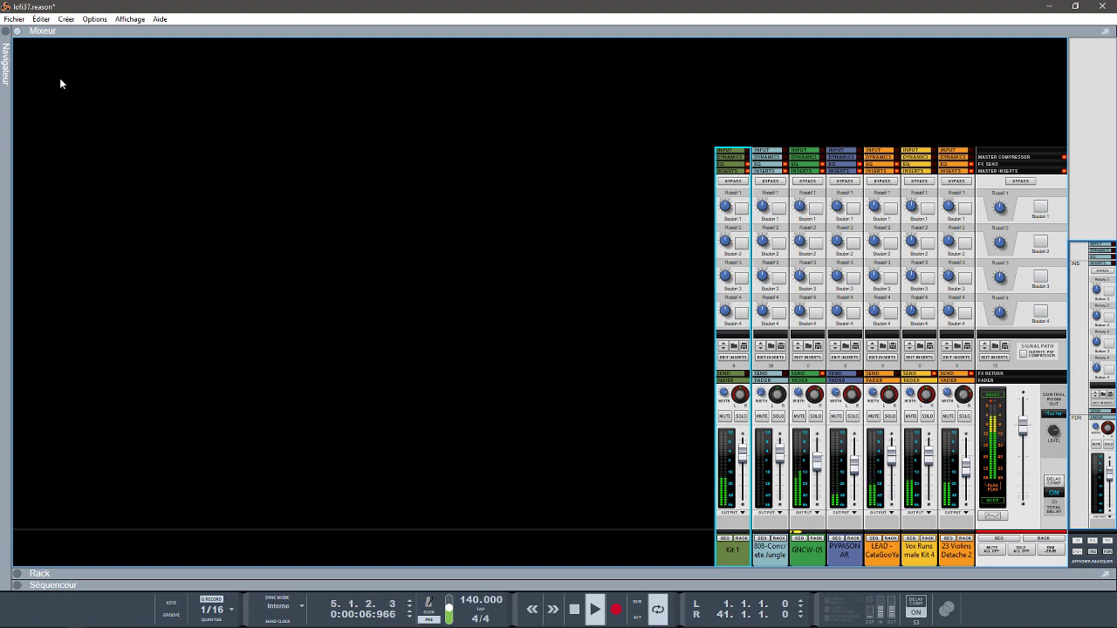
Replace the mixer with the rack at full height while the song plays
{"action": "left_click", "coordinate": [17, 30]}
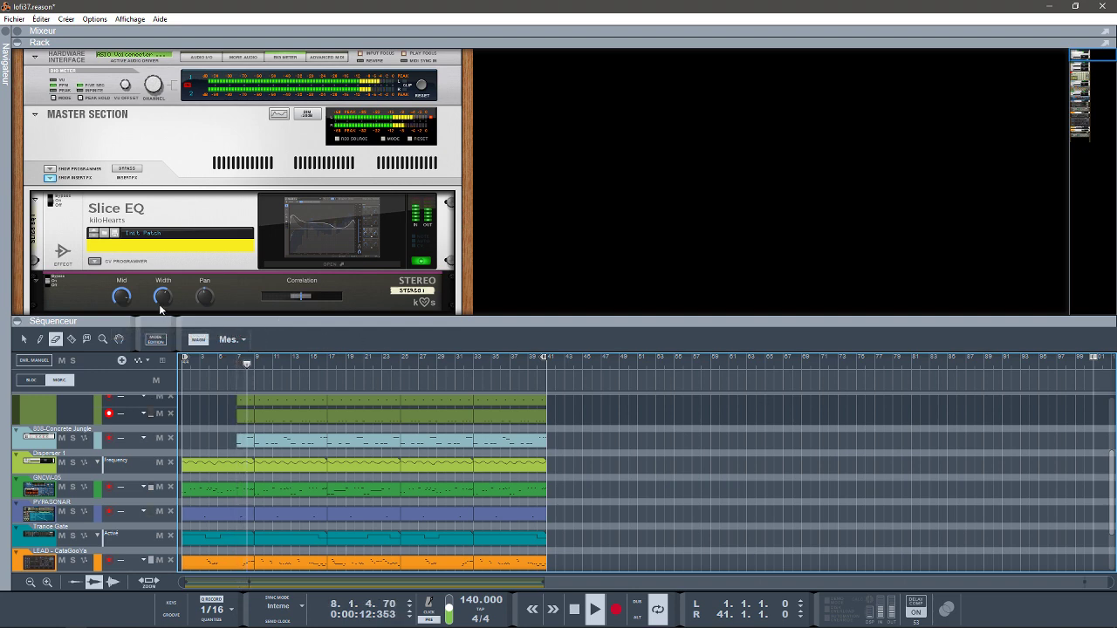
{"action": "left_click", "coordinate": [17, 321]}
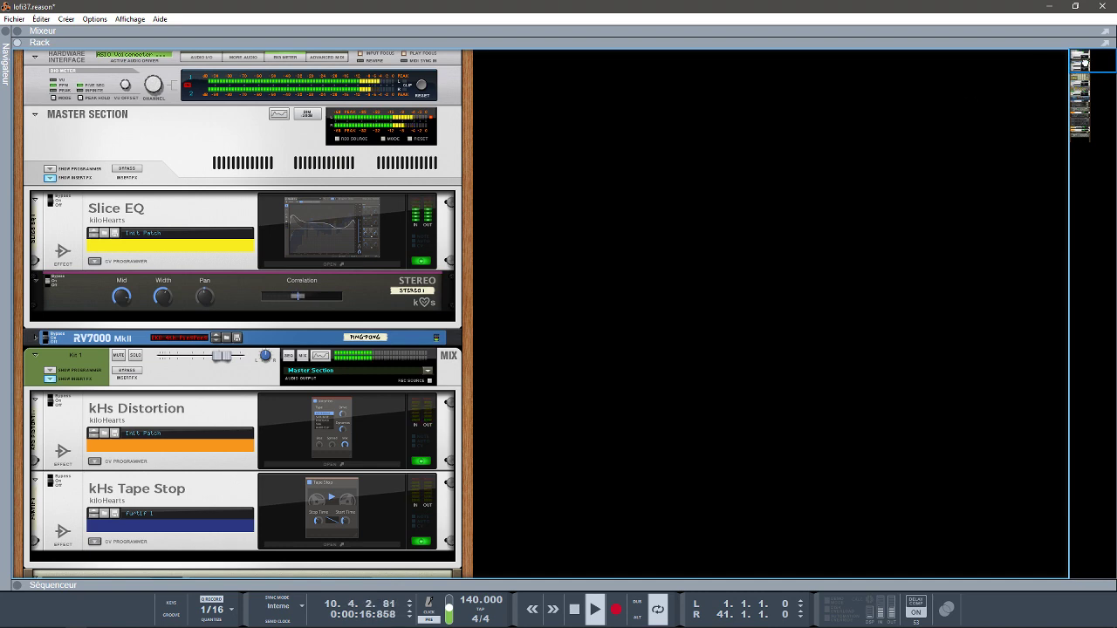
Open the Disperser editor on the GNCW-05 channel during playback to view its frequency curve, and close it again
{"action": "left_click_drag", "start_coordinate": [1083, 59], "coordinate": [1087, 64]}
{"action": "scroll", "coordinate": [1087, 62], "scroll_direction": "up", "scroll_amount": 1}
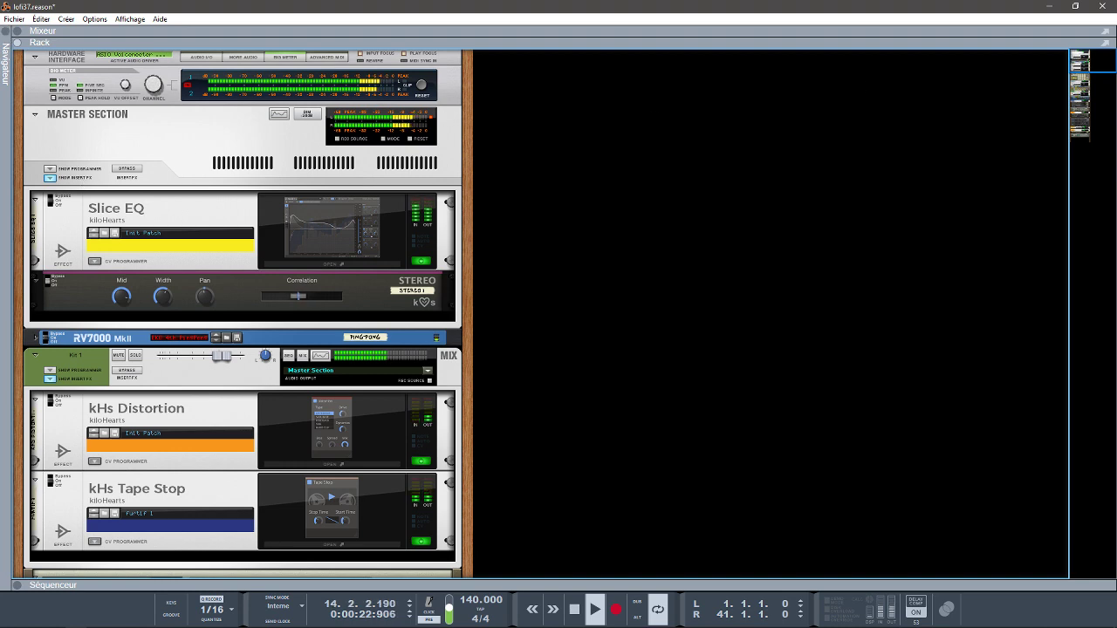
{"action": "left_click_drag", "start_coordinate": [1094, 68], "coordinate": [1089, 97]}
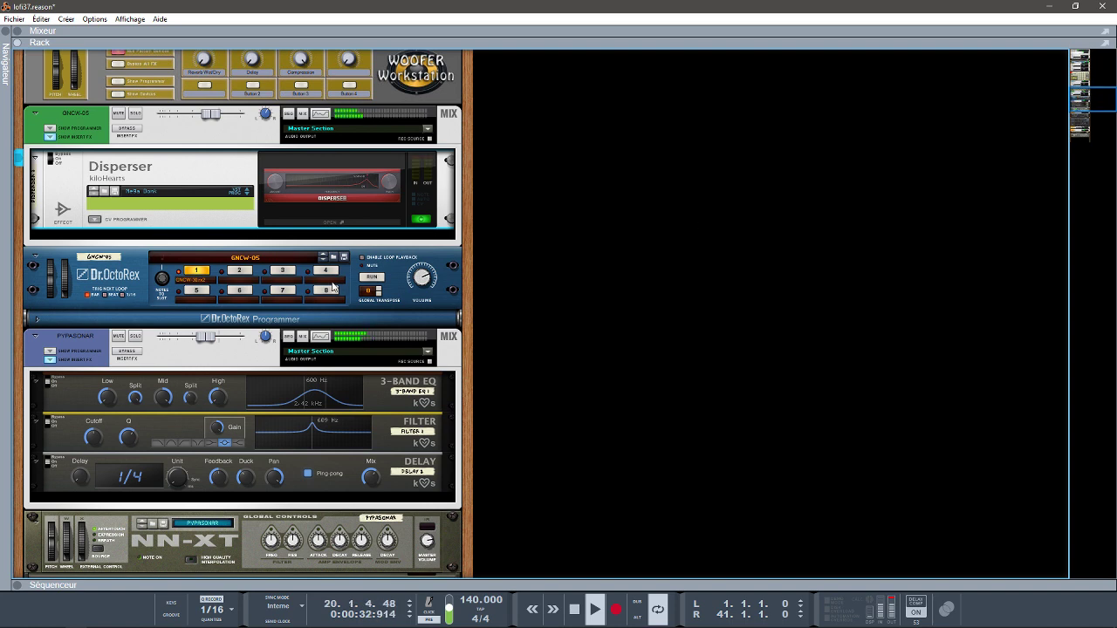
{"action": "left_click", "coordinate": [357, 221]}
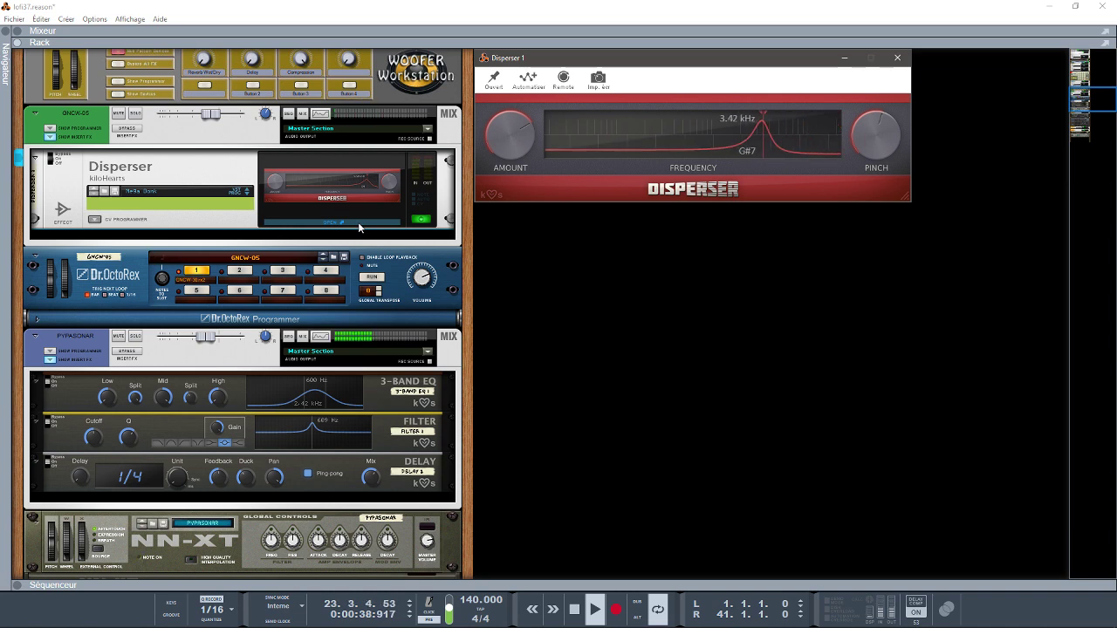
{"action": "left_click", "coordinate": [357, 222]}
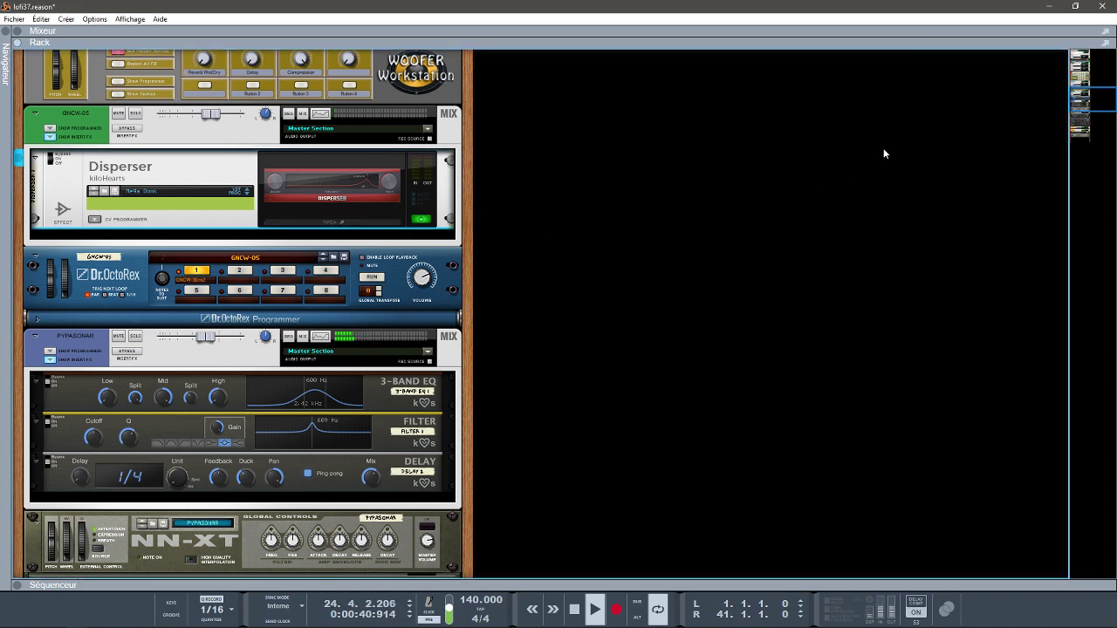
View the Faturator editor on the 808-Concrete Jungle channel and the kHs Tape Stop editor on the Kit 1 channel, and stop playback
{"action": "left_click_drag", "start_coordinate": [1076, 102], "coordinate": [1094, 79]}
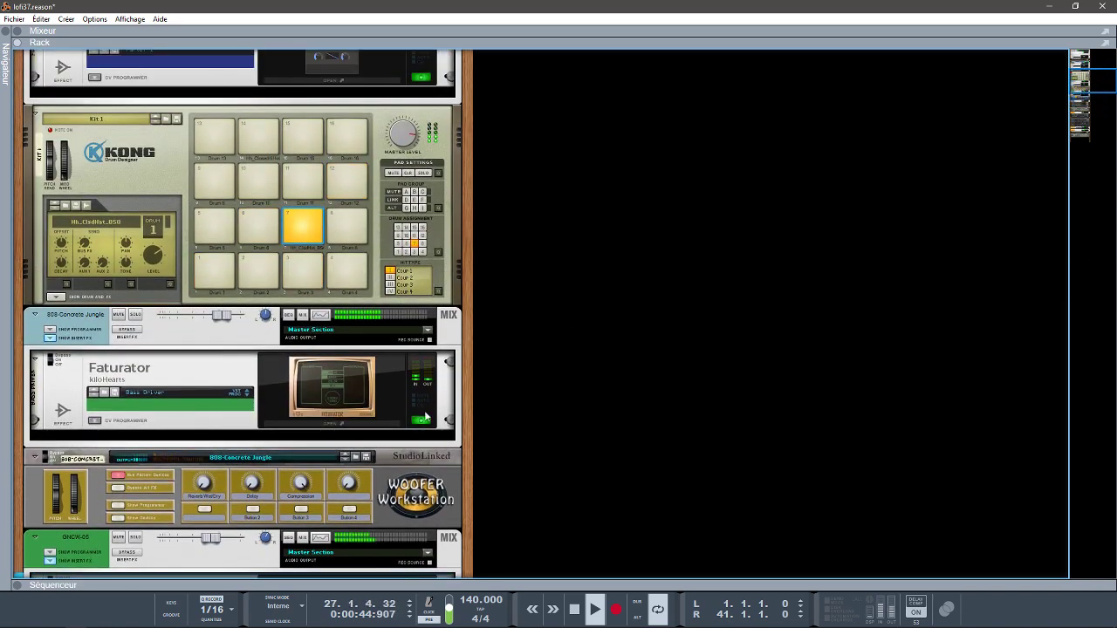
{"action": "left_click", "coordinate": [360, 424]}
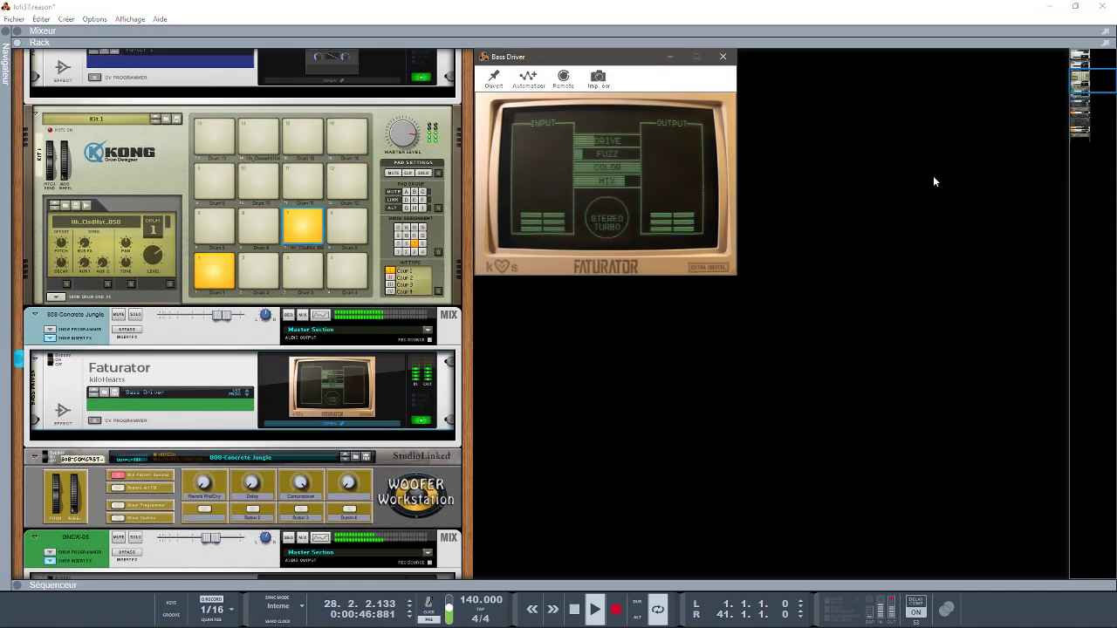
{"action": "left_click_drag", "start_coordinate": [1079, 88], "coordinate": [1076, 77]}
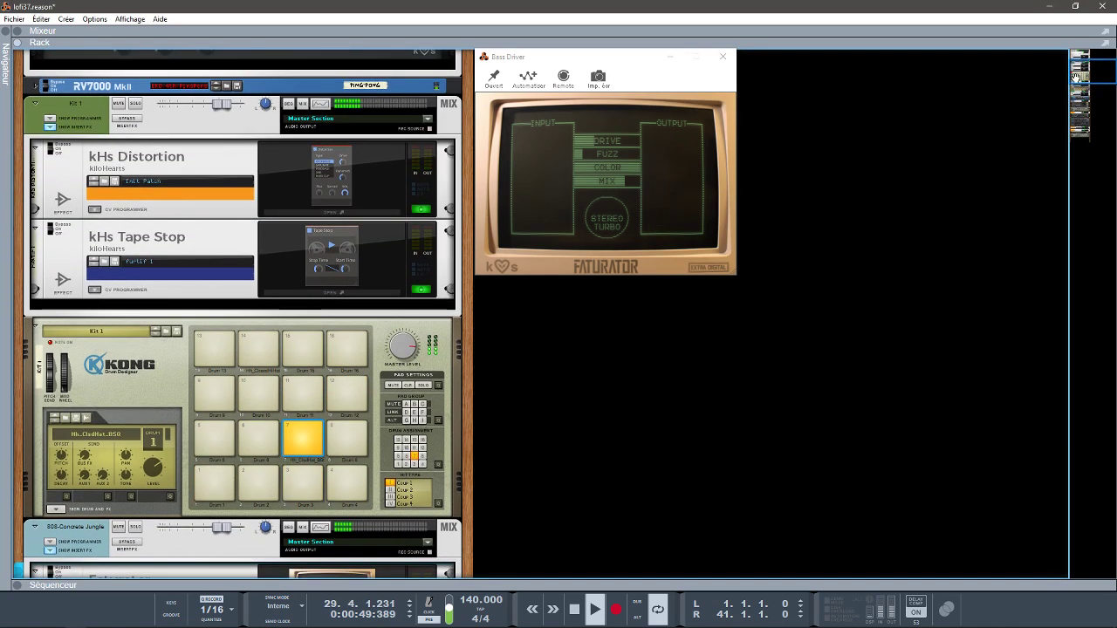
{"action": "left_click", "coordinate": [362, 292]}
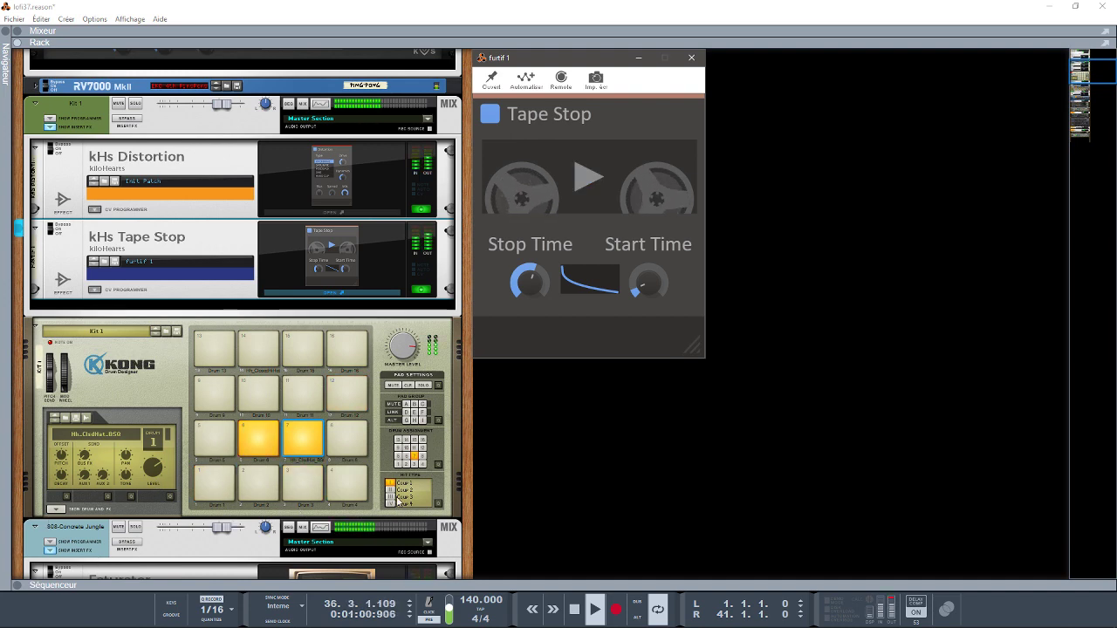
{"action": "key", "text": "space"}
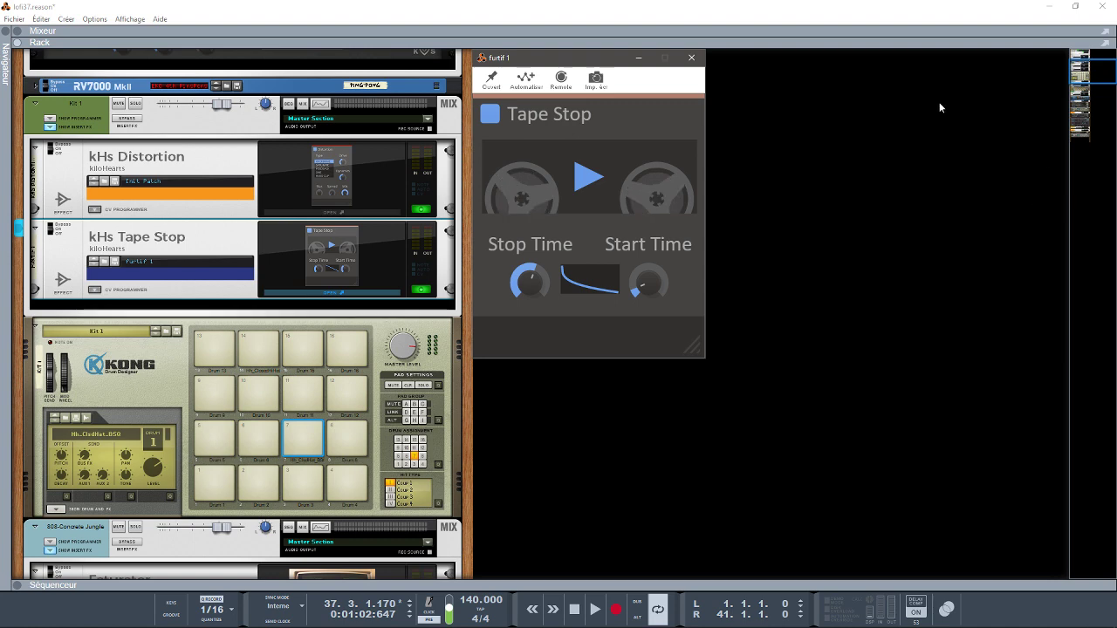
Close the Tape Stop editor and open the Slice EQ editor in the Master Section
{"action": "left_click_drag", "start_coordinate": [1102, 74], "coordinate": [1102, 61]}
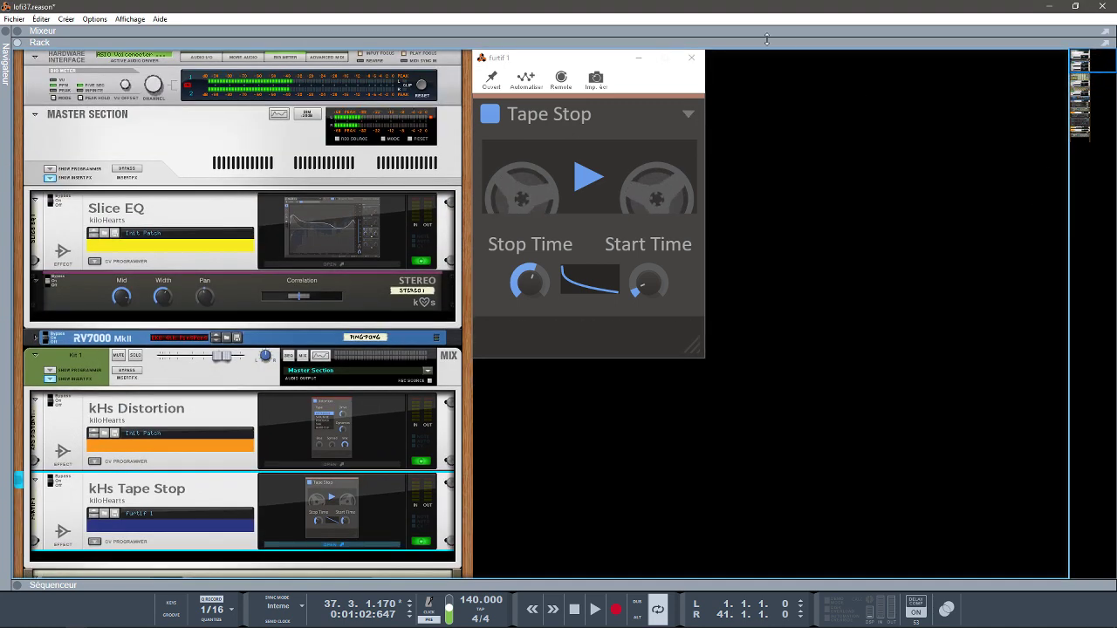
{"action": "left_click", "coordinate": [691, 57]}
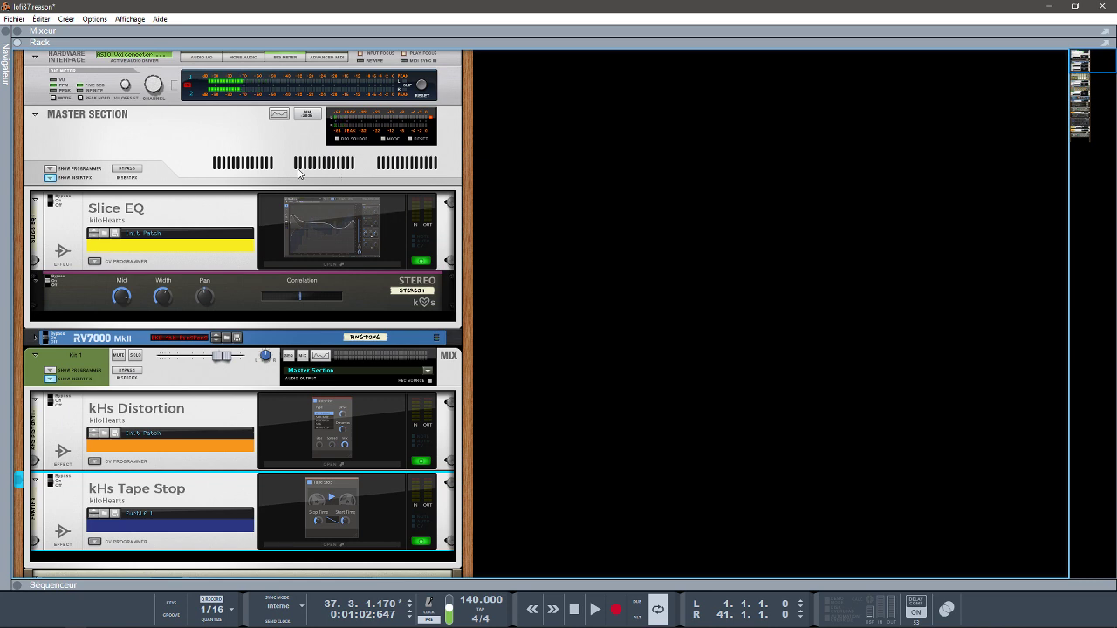
{"action": "left_click", "coordinate": [312, 238]}
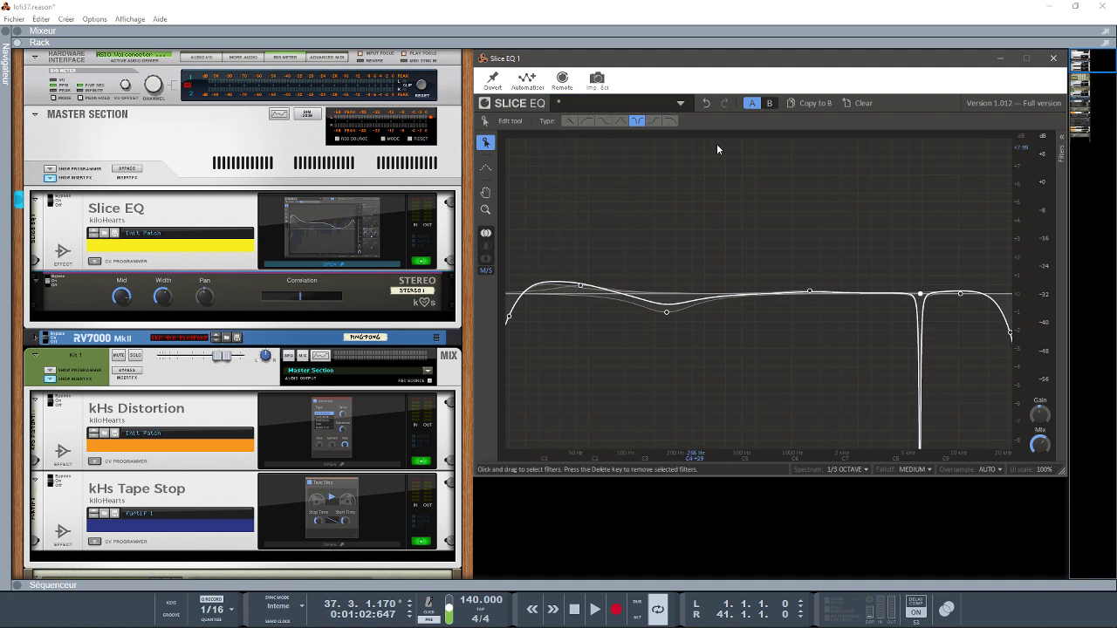
Switch Slice EQ to its B state and look through the list of factory presets without loading one
{"action": "left_click", "coordinate": [771, 103]}
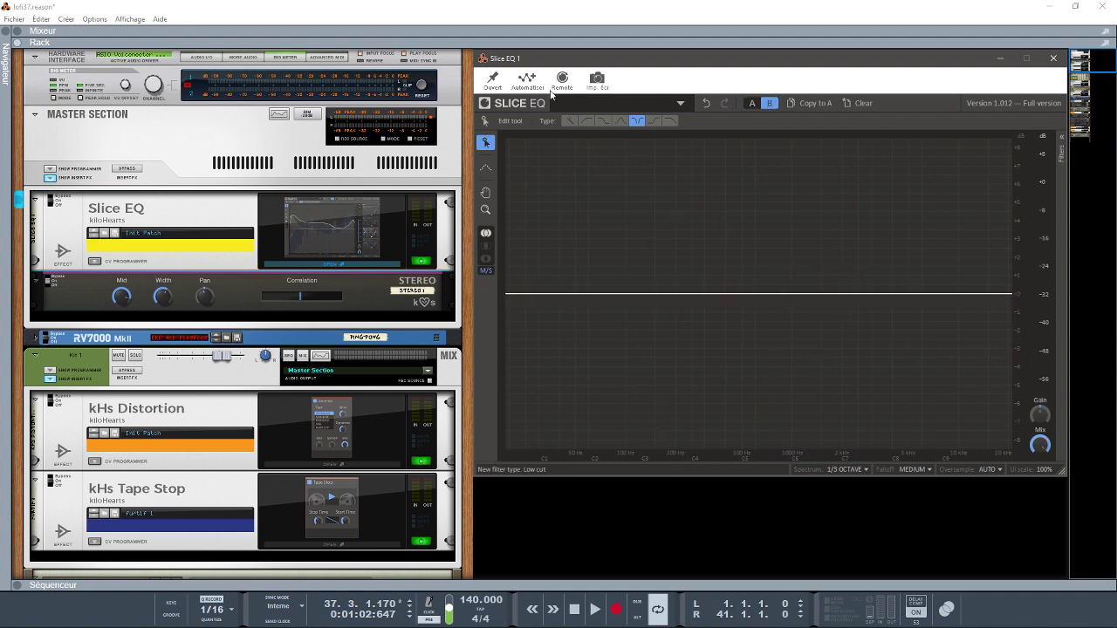
{"action": "left_click", "coordinate": [681, 105]}
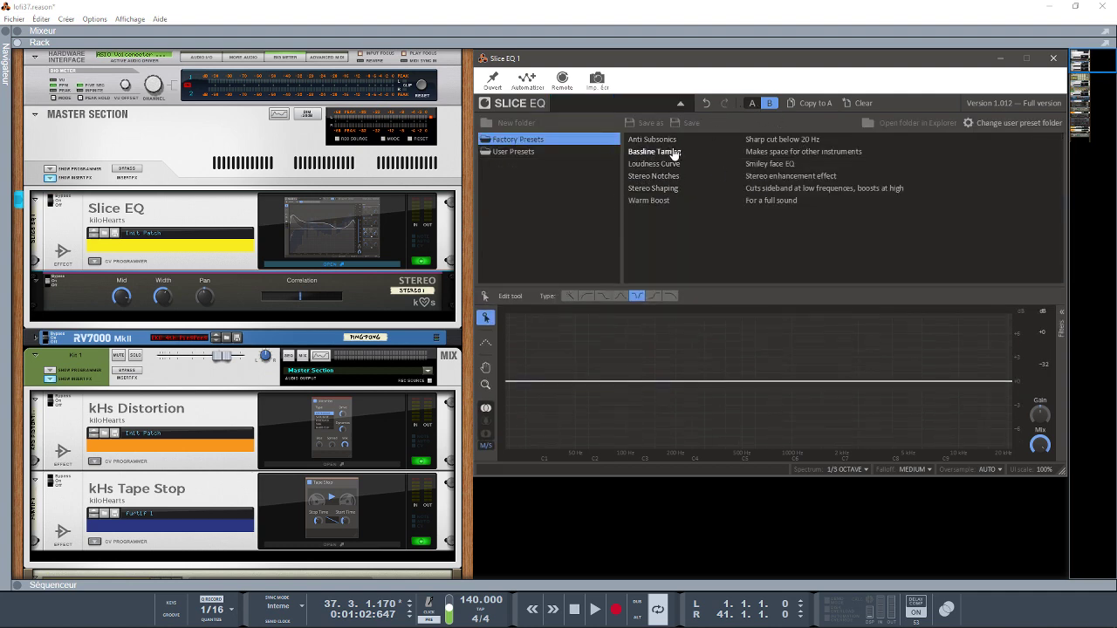
{"action": "left_click", "coordinate": [677, 104]}
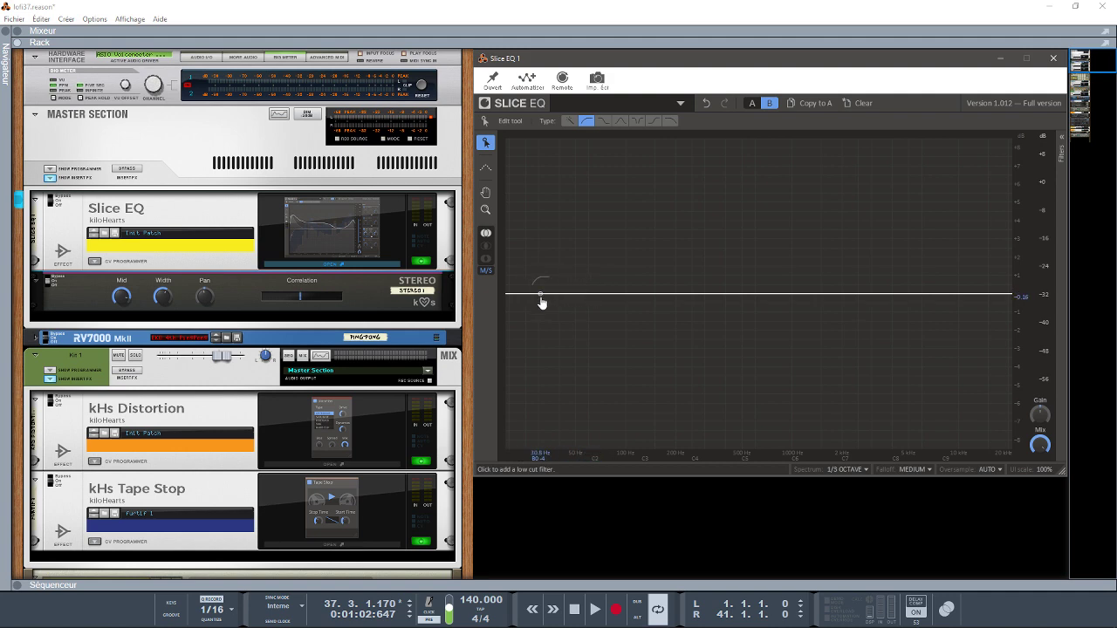
Add a low-cut filter at the lowest frequencies in Slice EQ and a boosted peak filter below 50 Hz
{"action": "left_click", "coordinate": [512, 302]}
{"action": "left_click_drag", "start_coordinate": [515, 331], "coordinate": [499, 298]}
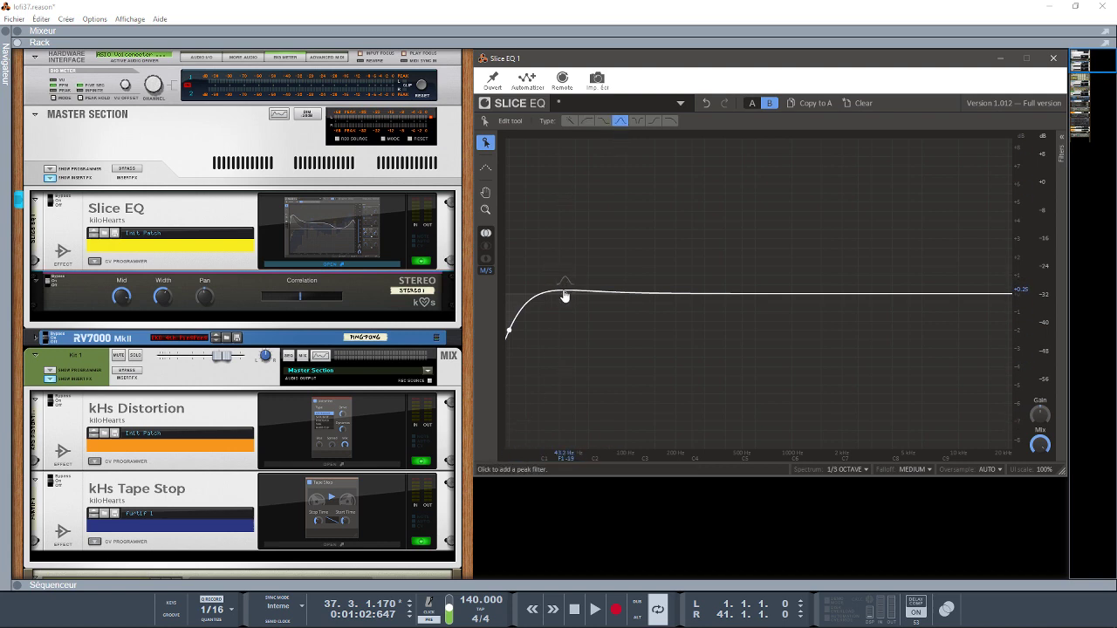
{"action": "left_click_drag", "start_coordinate": [565, 297], "coordinate": [530, 238]}
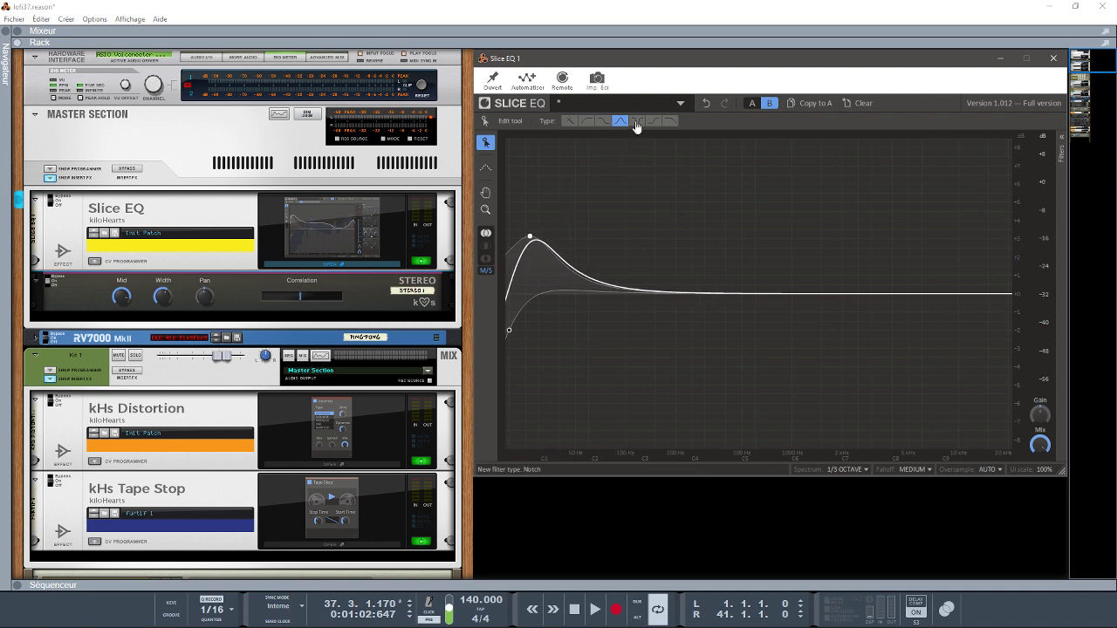
Add a narrowed notch filter at about 375 Hz and flatten the low peak filter to 0 dB during playback
{"action": "left_click", "coordinate": [672, 301]}
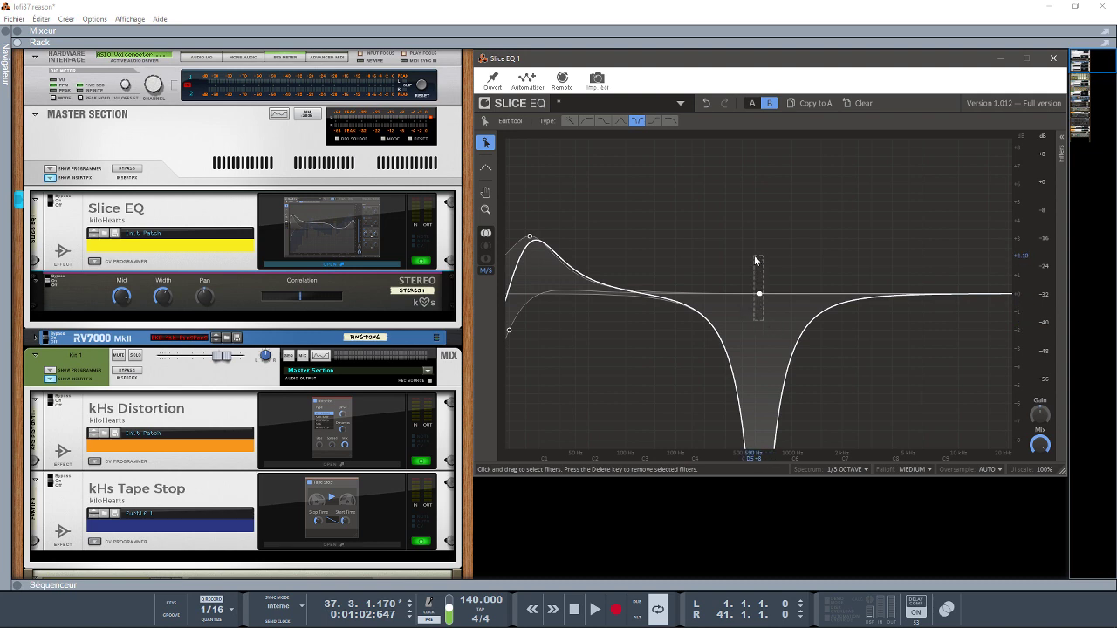
{"action": "left_click_drag", "start_coordinate": [760, 296], "coordinate": [719, 271]}
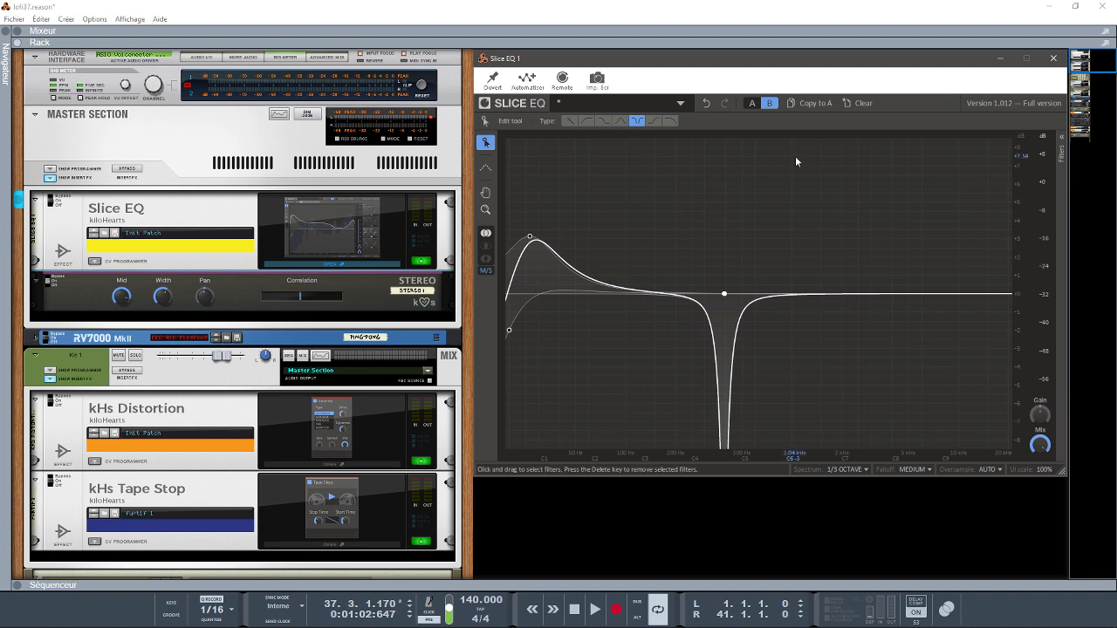
{"action": "key", "text": "space"}
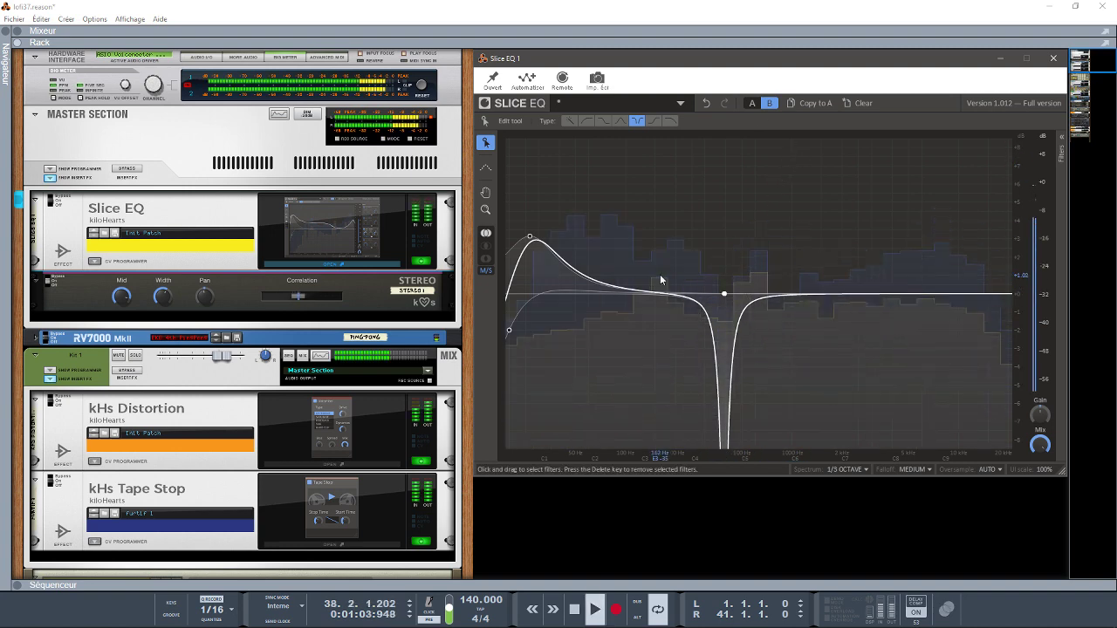
{"action": "left_click_drag", "start_coordinate": [530, 236], "coordinate": [538, 301]}
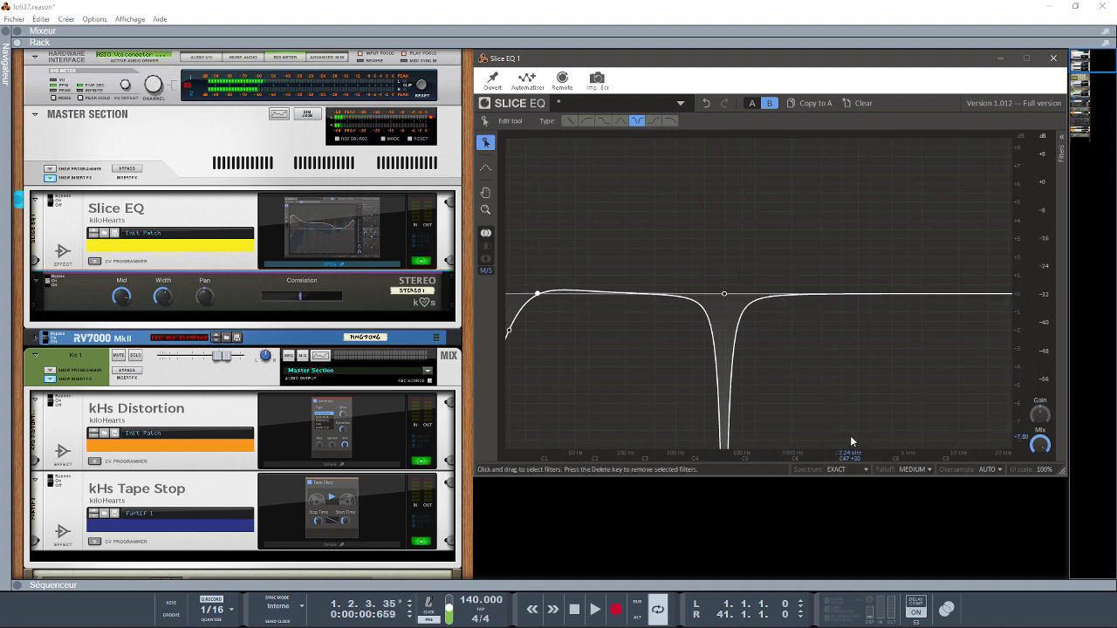
Play the song and set the spectrum analyzer's resolution to Semitone, 1/3 Octave and finally Octave
{"action": "key", "text": "space"}
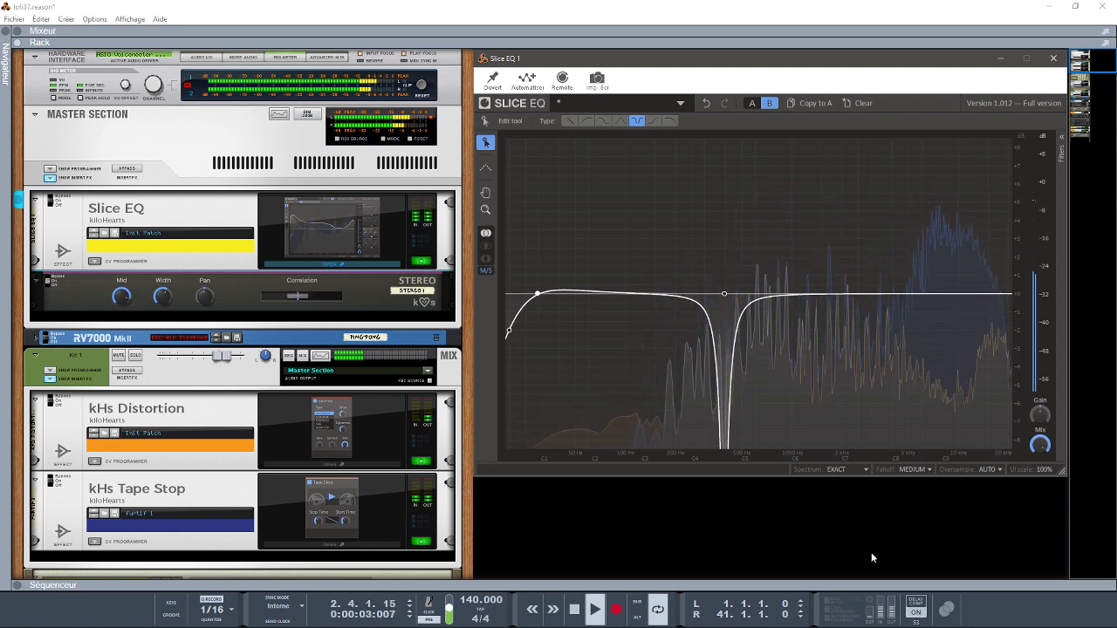
{"action": "left_click", "coordinate": [865, 470]}
{"action": "left_click", "coordinate": [859, 452]}
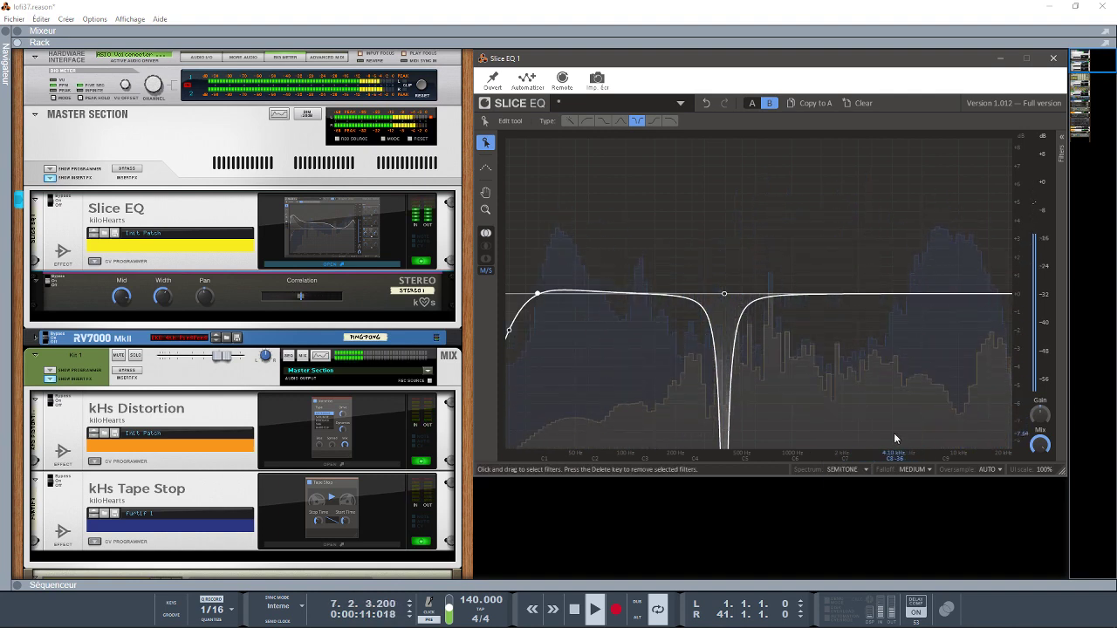
{"action": "left_click", "coordinate": [860, 472]}
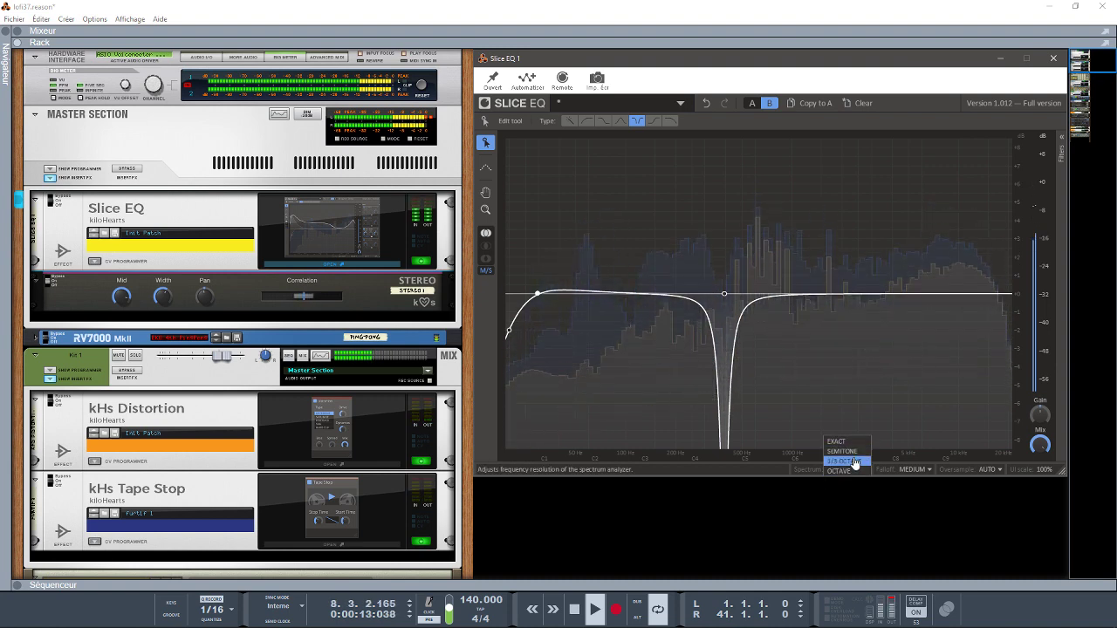
{"action": "left_click", "coordinate": [852, 459]}
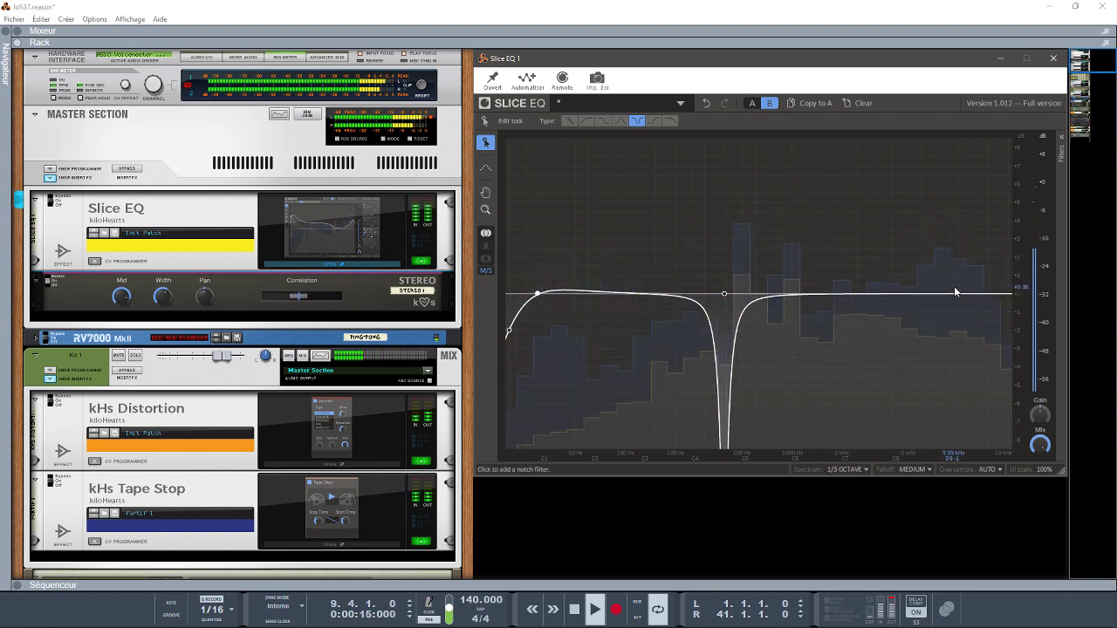
{"action": "left_click", "coordinate": [860, 471]}
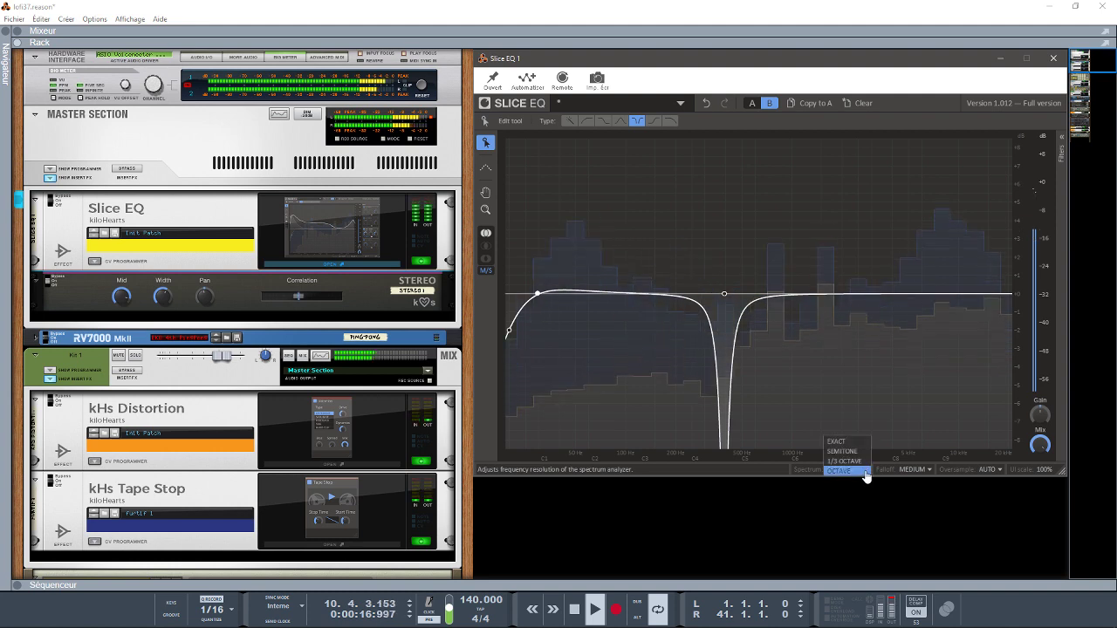
{"action": "left_click", "coordinate": [839, 471]}
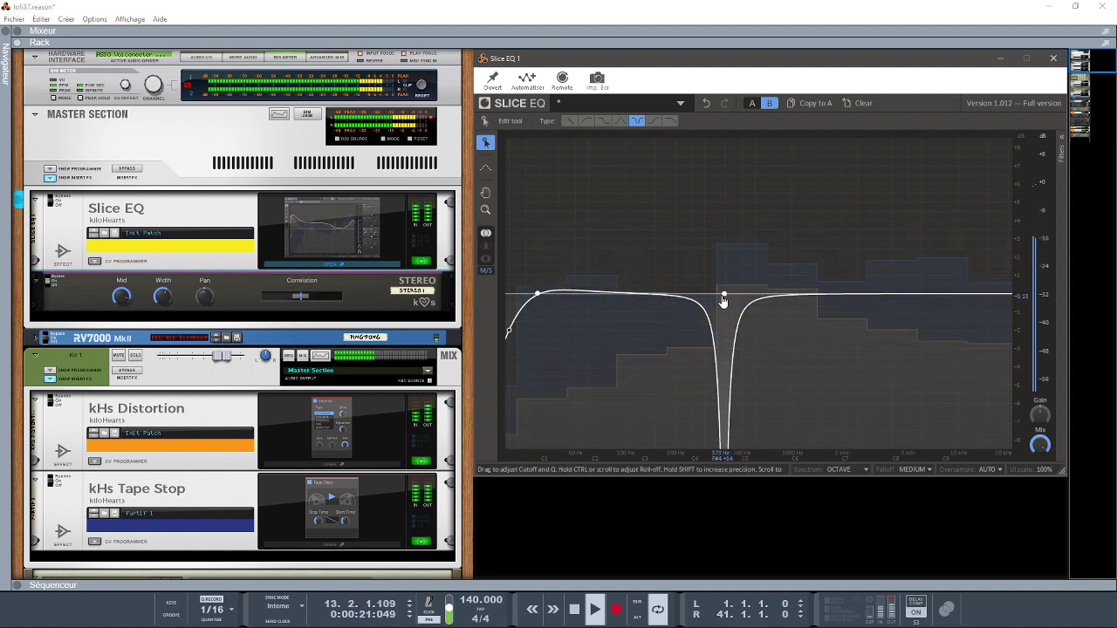
Move the notch filter lower and narrow it sharply, and add boosted filters below 50 Hz and just under 1 kHz
{"action": "left_click_drag", "start_coordinate": [724, 294], "coordinate": [692, 249]}
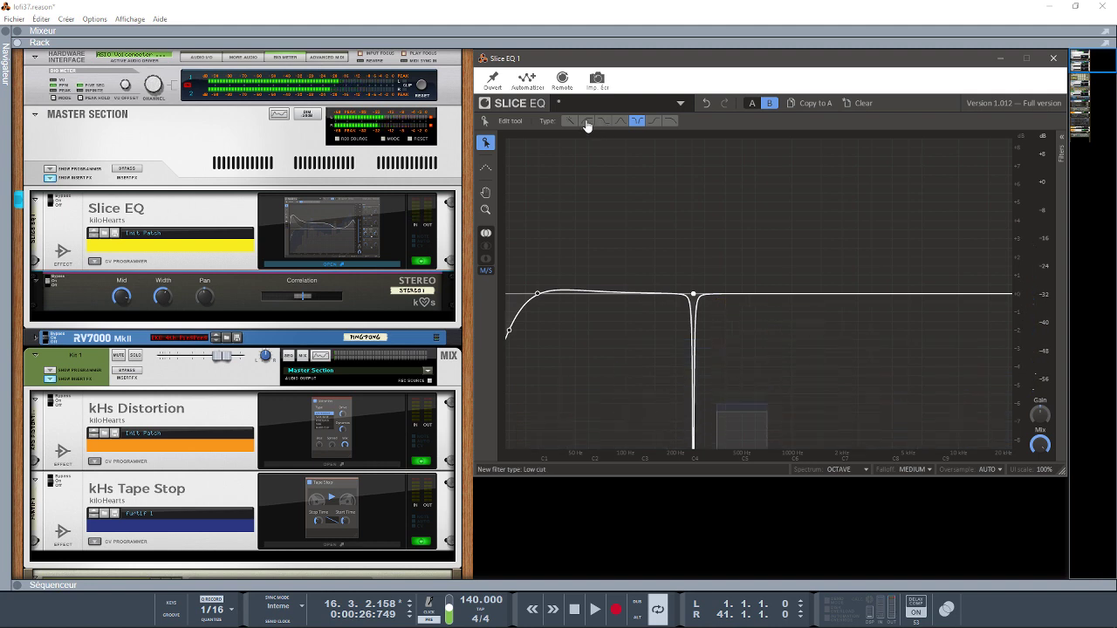
{"action": "left_click_drag", "start_coordinate": [805, 299], "coordinate": [551, 145]}
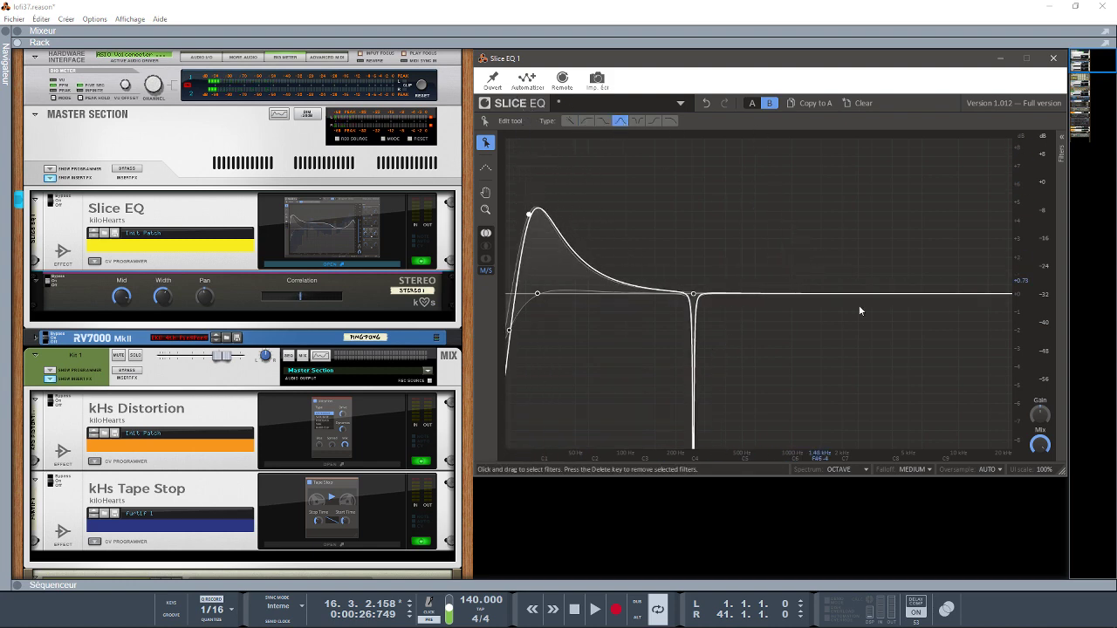
{"action": "left_click_drag", "start_coordinate": [833, 298], "coordinate": [785, 189]}
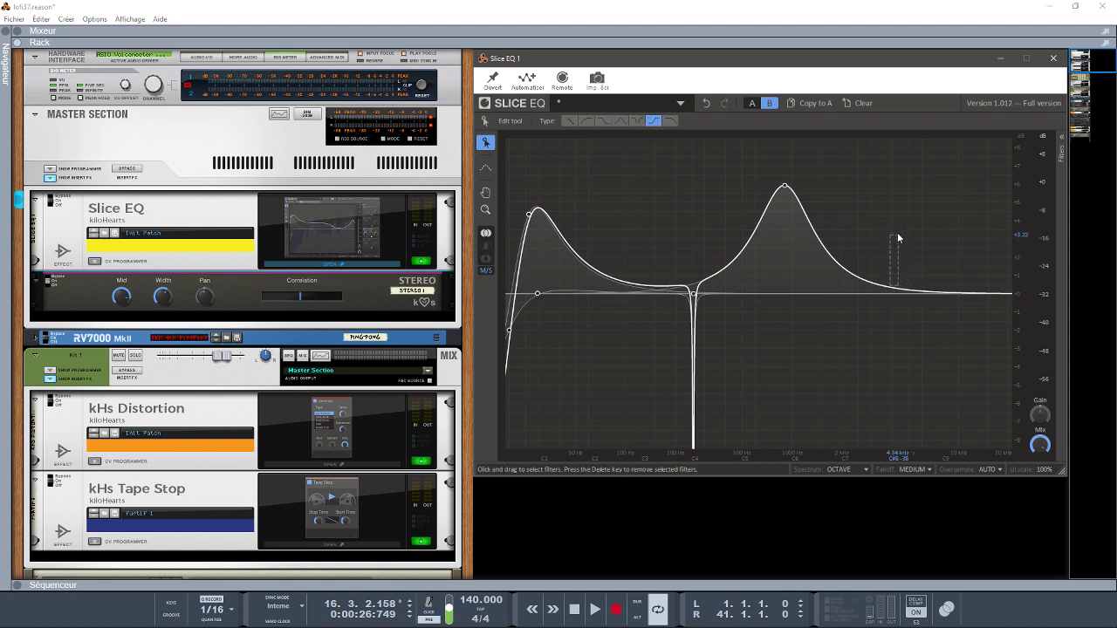
Add a high-shelf filter moved down to about 50 Hz and a resonant high-cut filter above 10 kHz
{"action": "left_click_drag", "start_coordinate": [903, 300], "coordinate": [575, 310]}
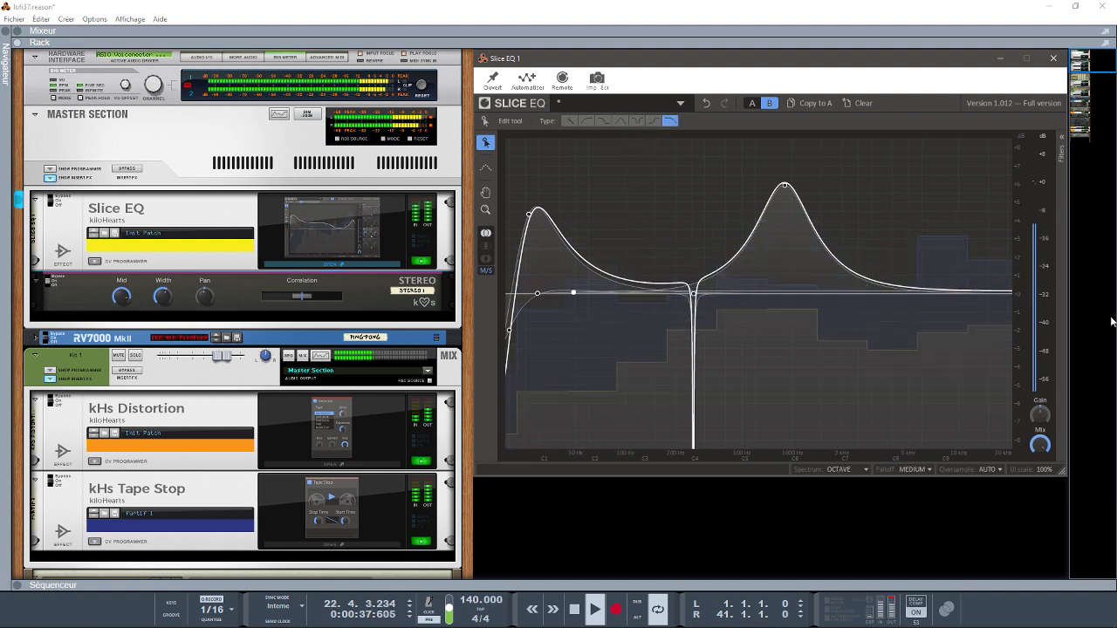
{"action": "left_click_drag", "start_coordinate": [1011, 299], "coordinate": [991, 165]}
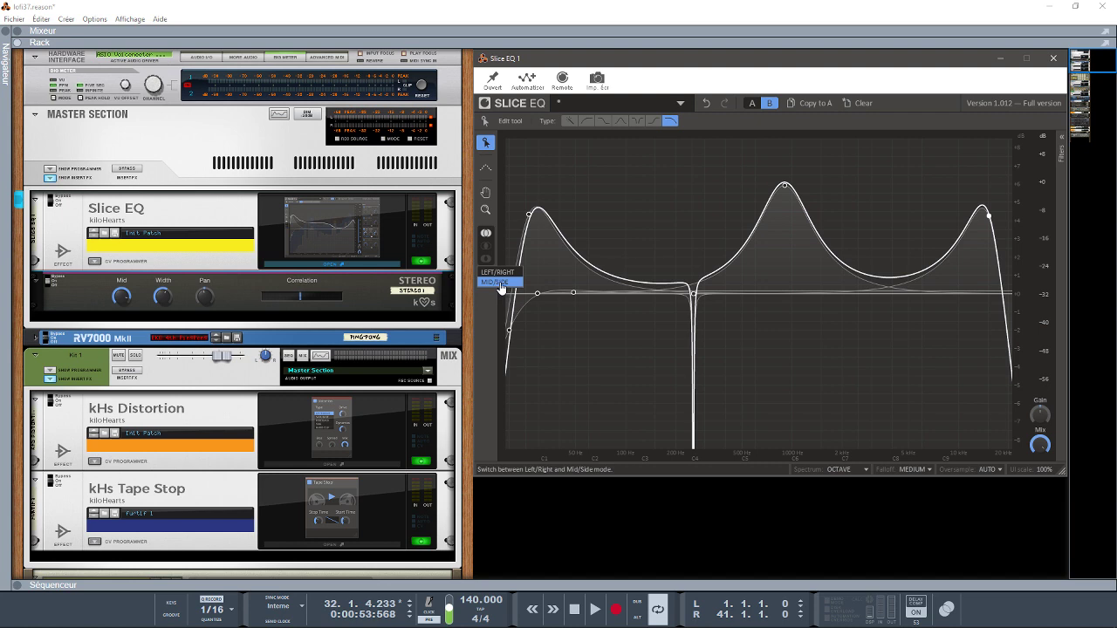
Keep Slice EQ in Mid/Side mode and activate the Pan view tool followed by the Reference tool
{"action": "left_click", "coordinate": [501, 284]}
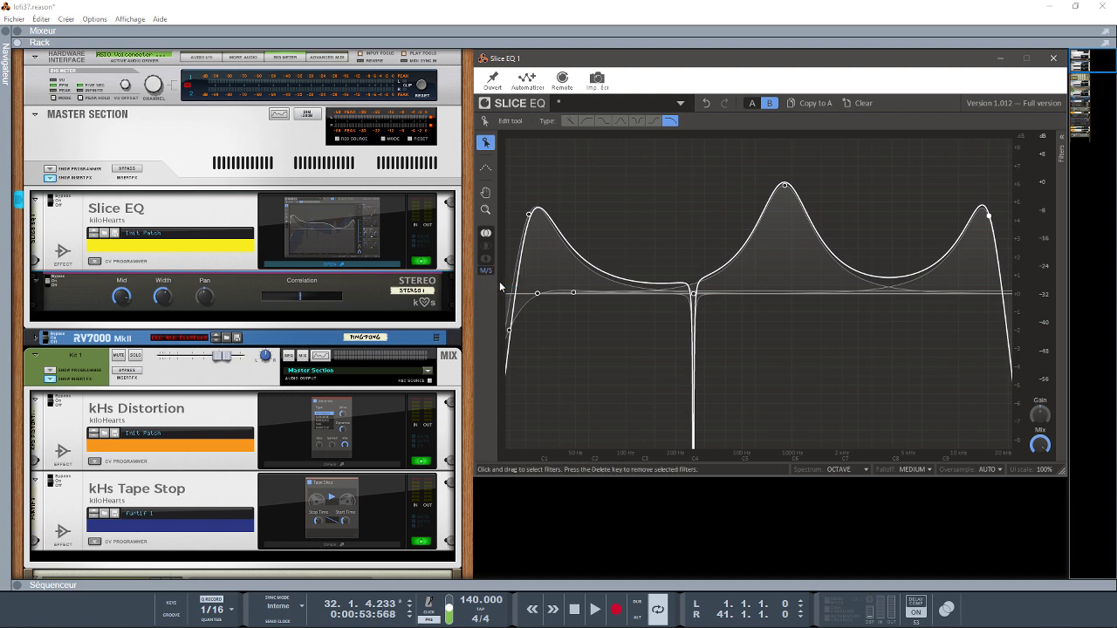
{"action": "left_click", "coordinate": [485, 192]}
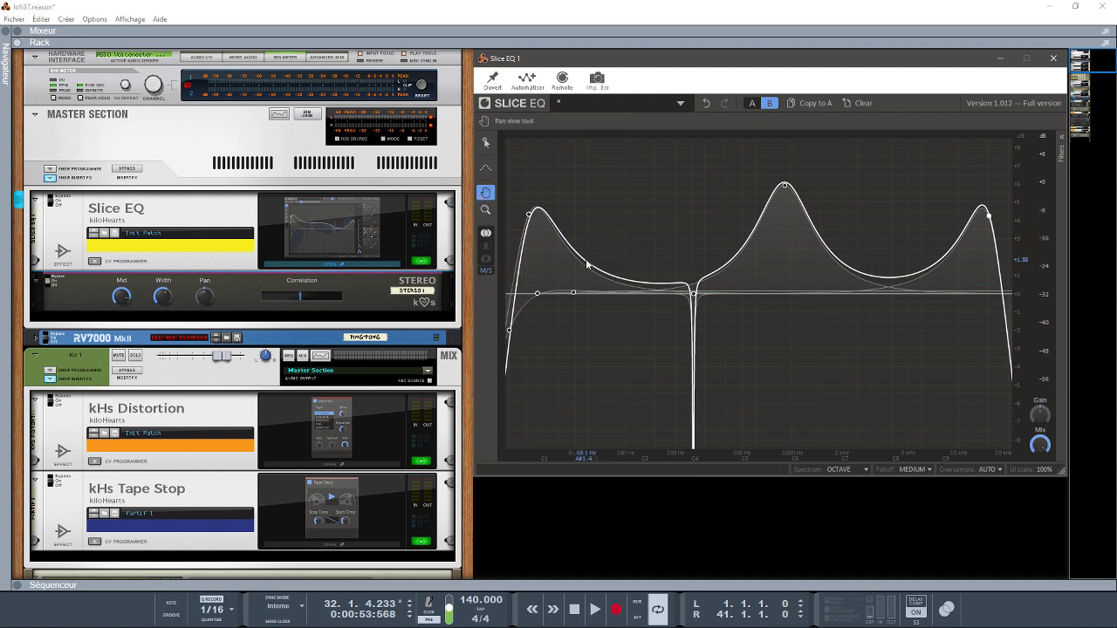
{"action": "left_click", "coordinate": [485, 168]}
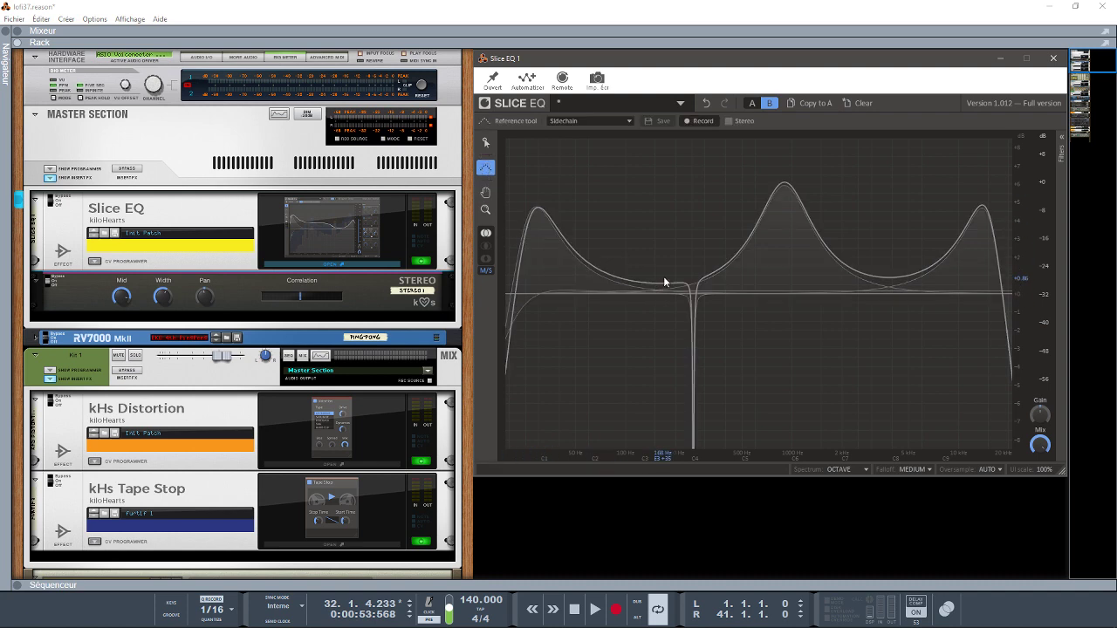
With the Edit tool, move the shelf filter to about 500 Hz, lower the 1 kHz peak to about +1, and shift the high-cut filter up and down in resonance
{"action": "left_click", "coordinate": [486, 143]}
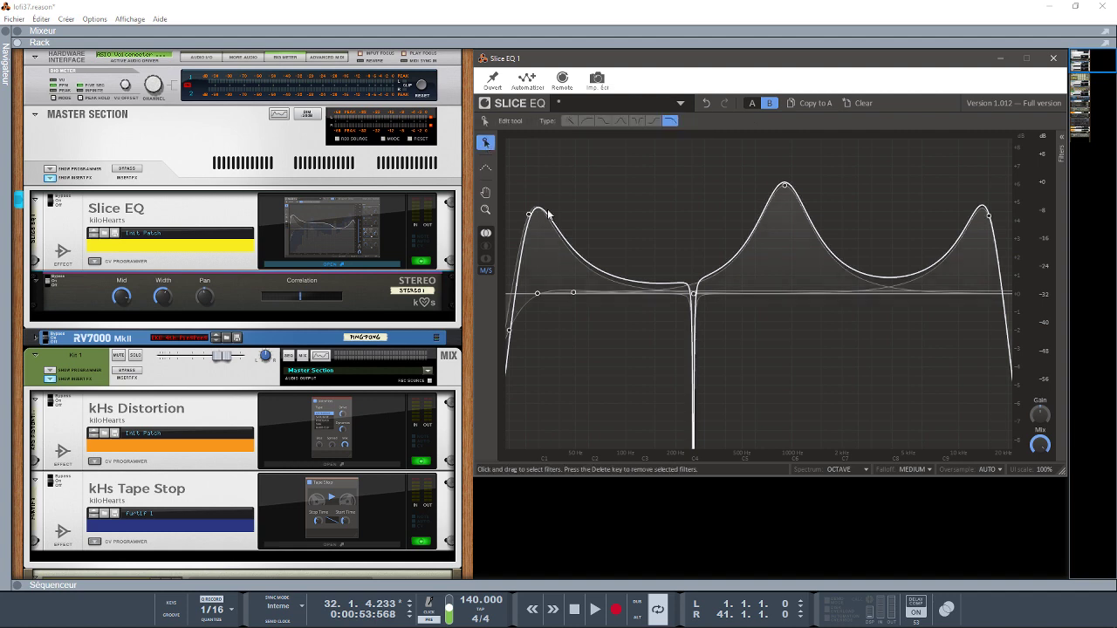
{"action": "left_click", "coordinate": [571, 292]}
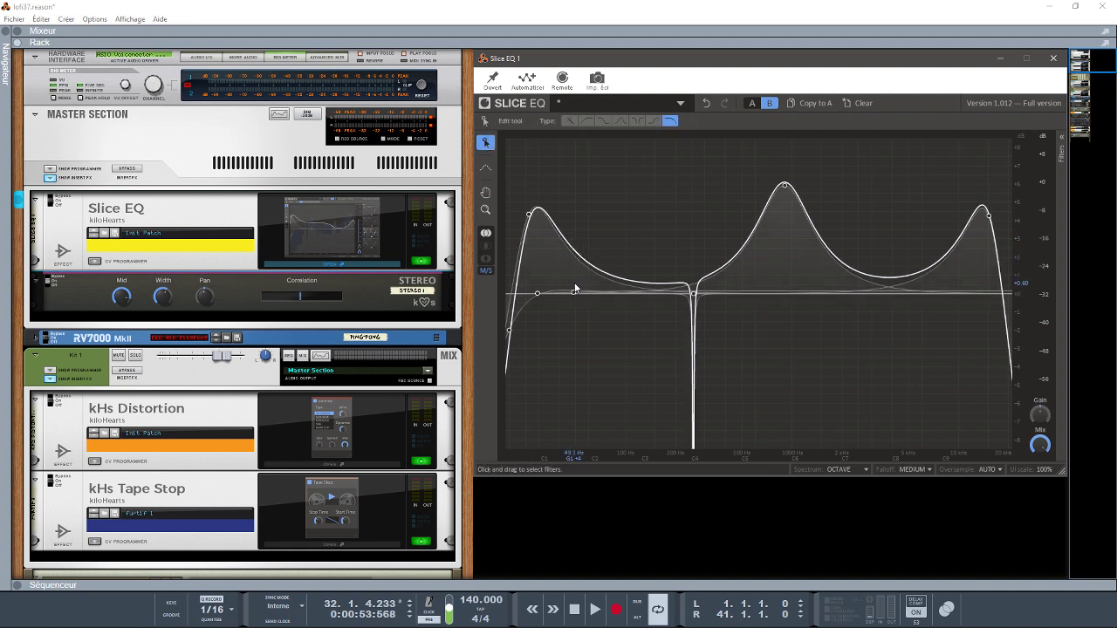
{"action": "left_click_drag", "start_coordinate": [575, 288], "coordinate": [736, 297]}
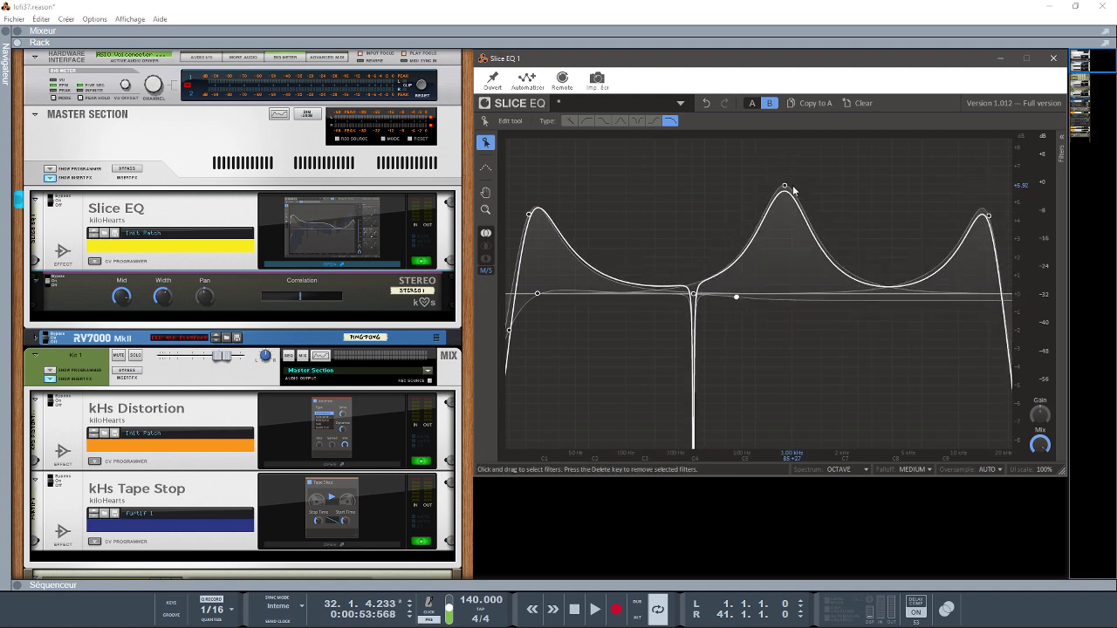
{"action": "left_click_drag", "start_coordinate": [786, 189], "coordinate": [793, 276]}
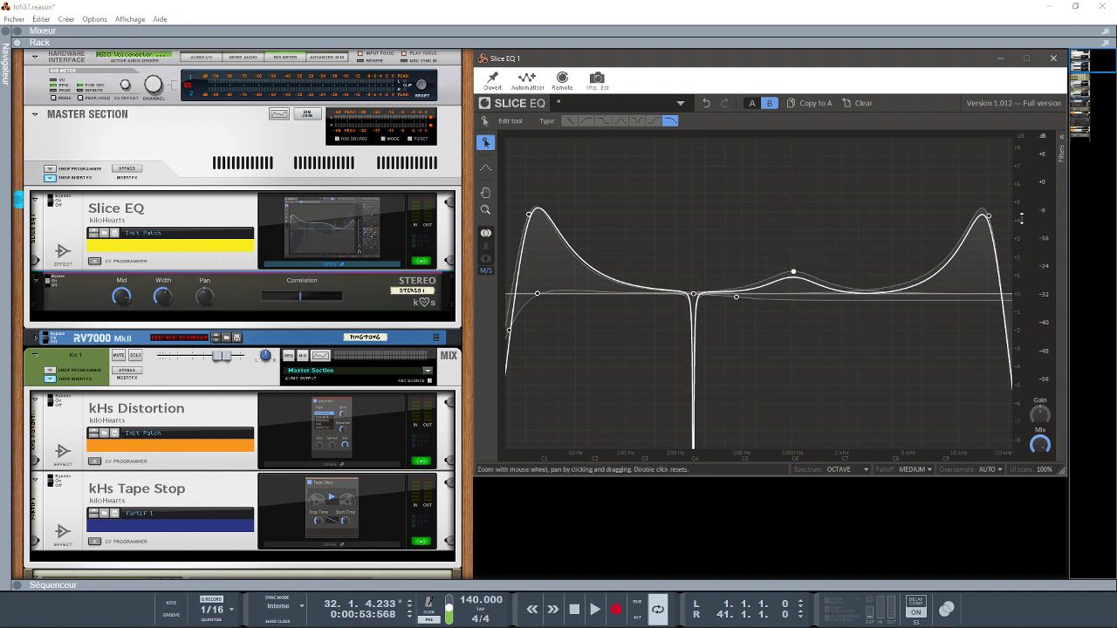
{"action": "left_click_drag", "start_coordinate": [988, 217], "coordinate": [1008, 292]}
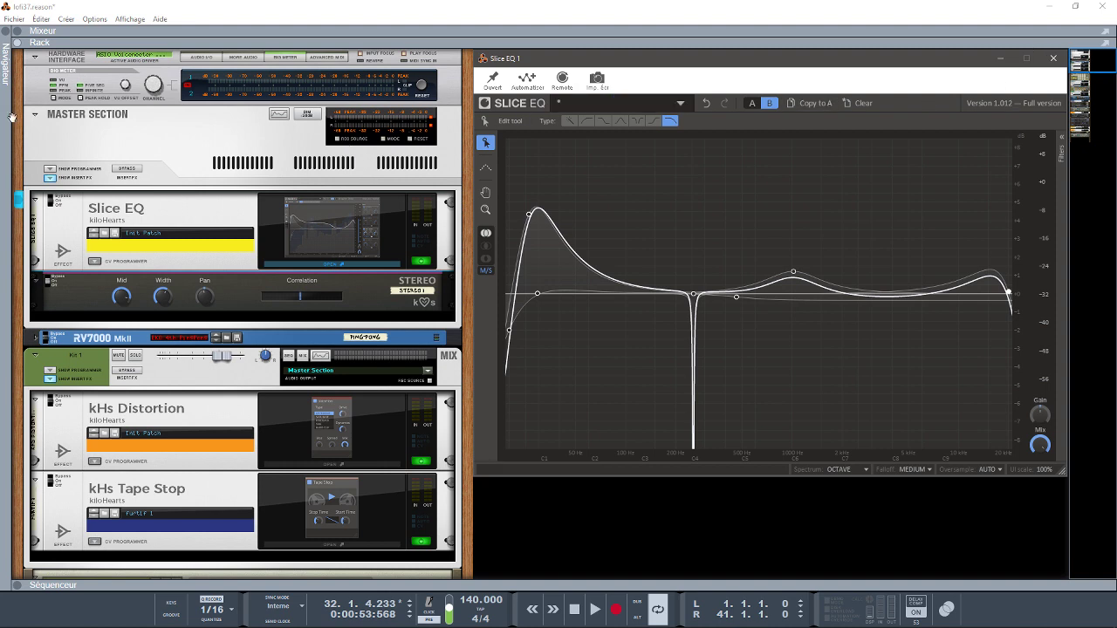
Delete the Slice EQ device from the Master Section's insert effects
{"action": "left_click", "coordinate": [117, 212]}
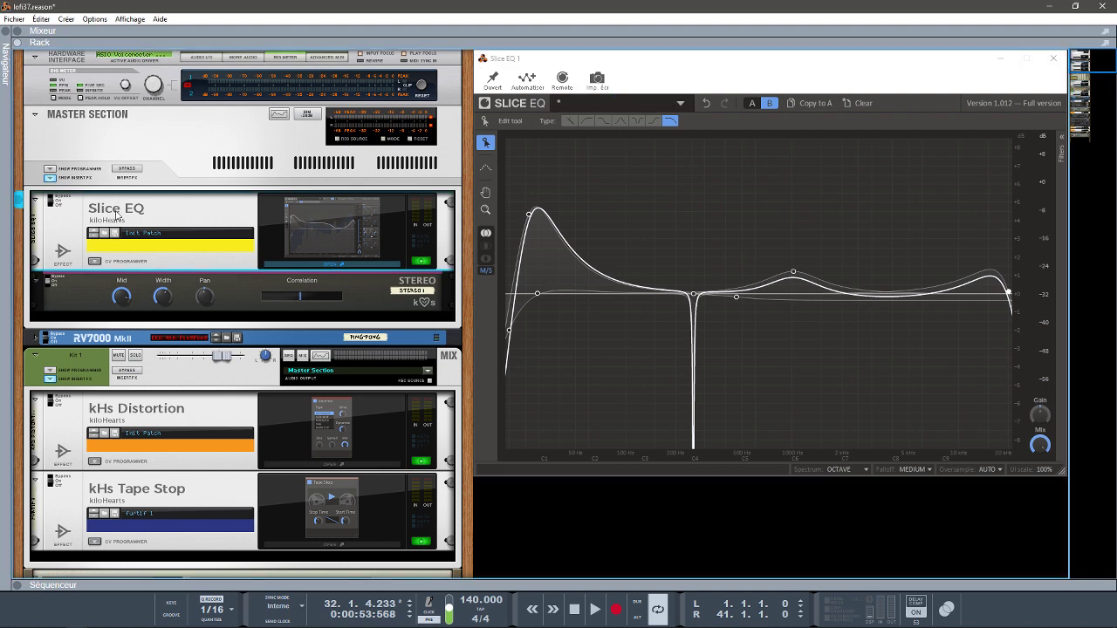
{"action": "key", "text": "Delete"}
{"action": "key", "text": "Return"}
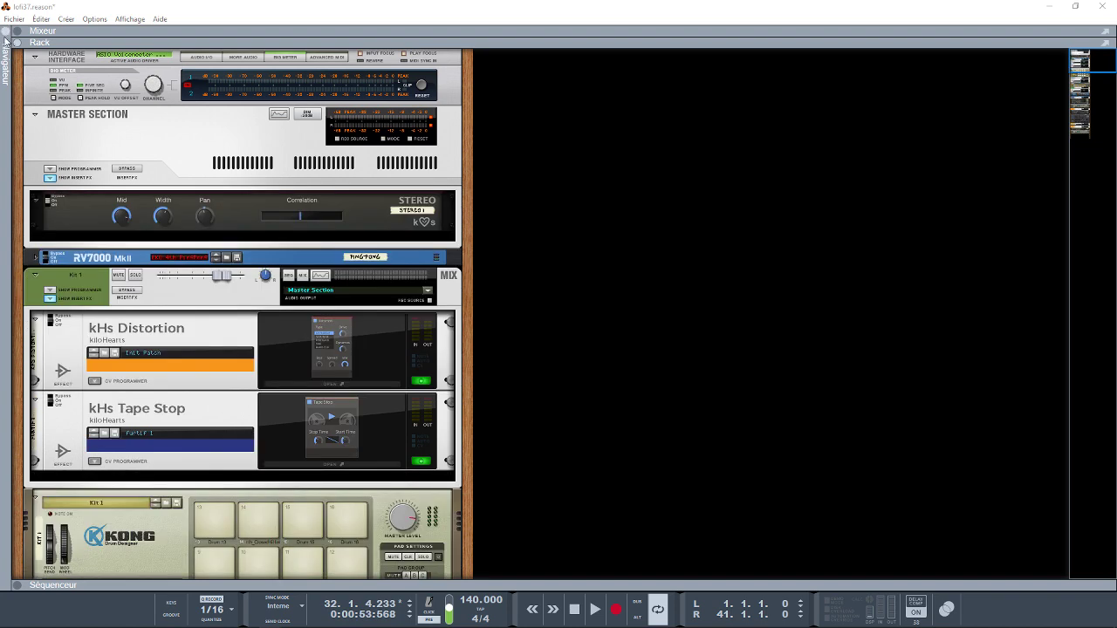
Find Carve EQ among the kiloHearts effects in the browser and insert it above Stereo in the Master Section, leaving the browser closed
{"action": "left_click", "coordinate": [5, 41]}
{"action": "scroll", "coordinate": [350, 338], "scroll_direction": "up", "scroll_amount": 2}
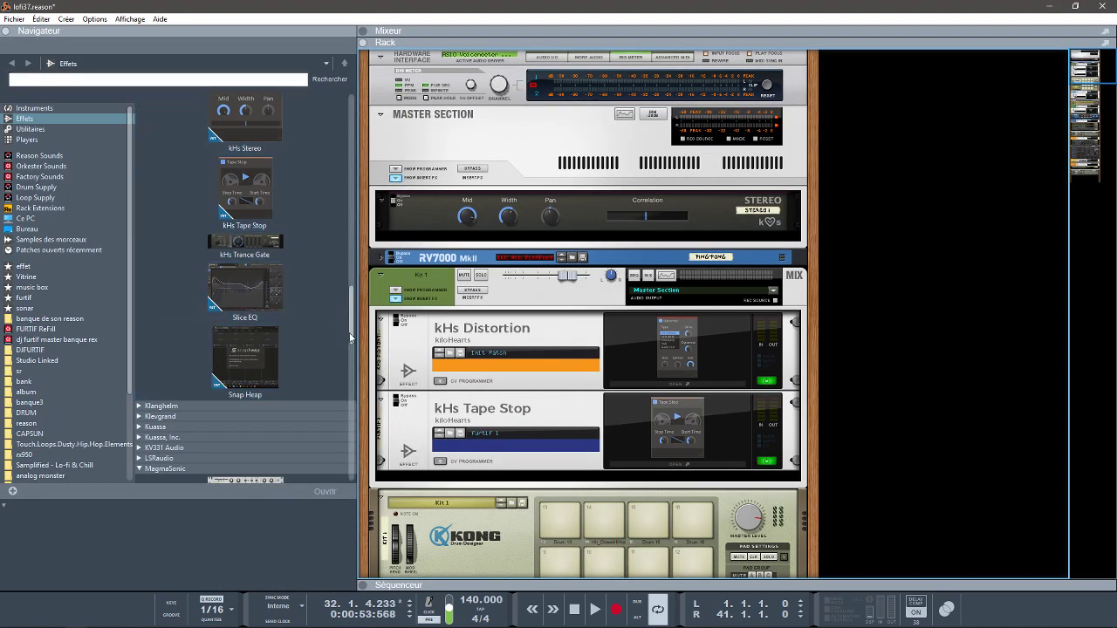
{"action": "left_click_drag", "start_coordinate": [350, 338], "coordinate": [348, 160]}
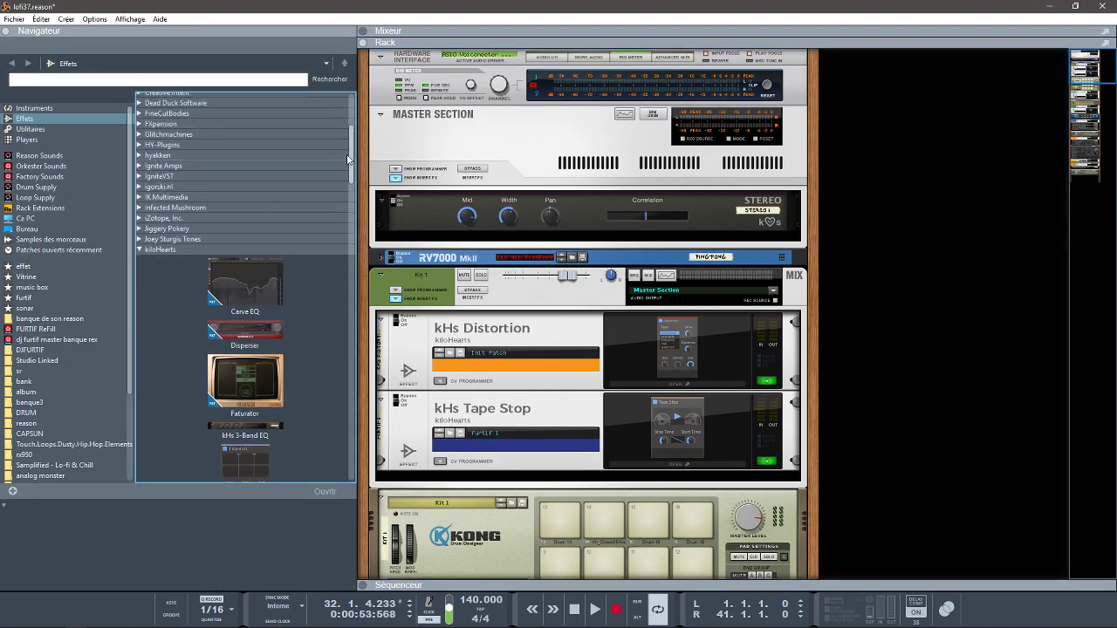
{"action": "left_click", "coordinate": [242, 302]}
{"action": "left_click_drag", "start_coordinate": [261, 287], "coordinate": [587, 193]}
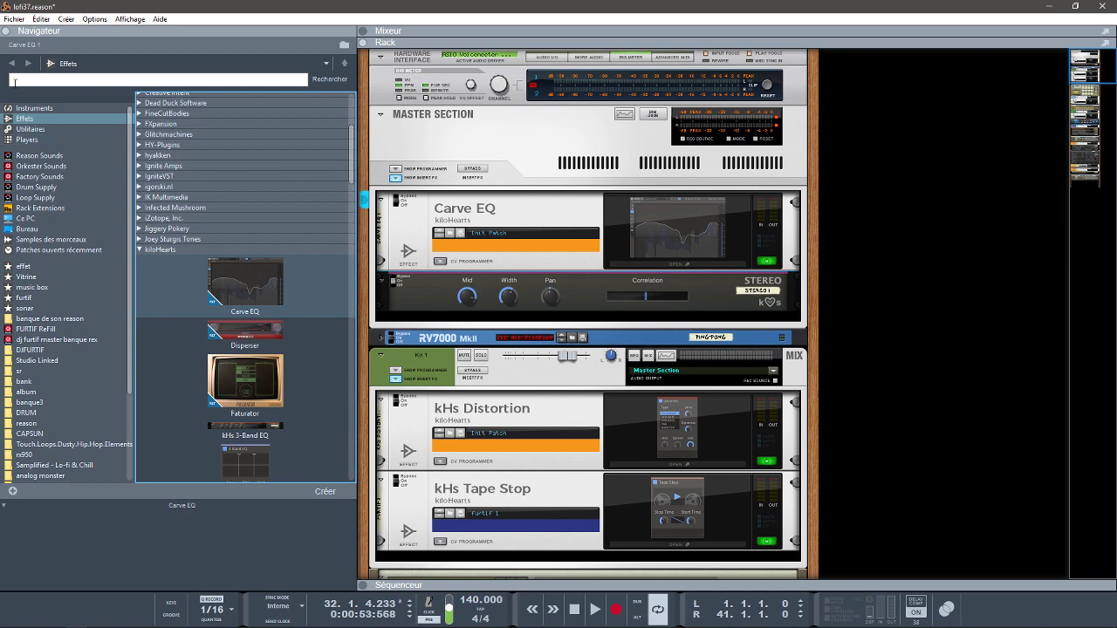
{"action": "left_click", "coordinate": [4, 33]}
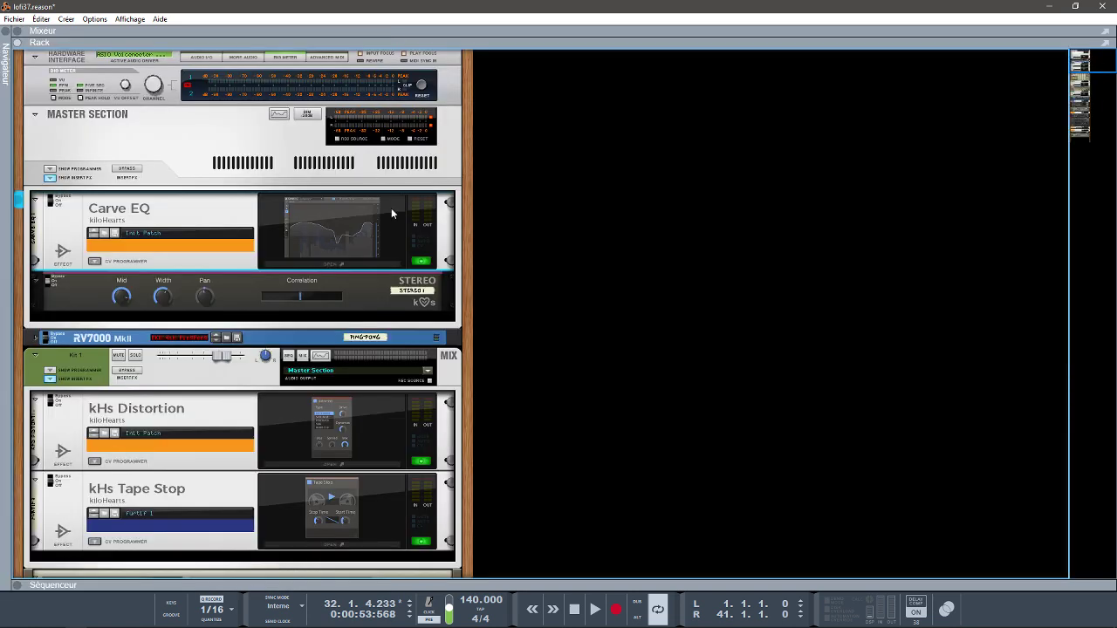
Open Carve EQ's plugin window, reposition it over the rack, and enlarge it to fill most of the screen
{"action": "left_click", "coordinate": [353, 265]}
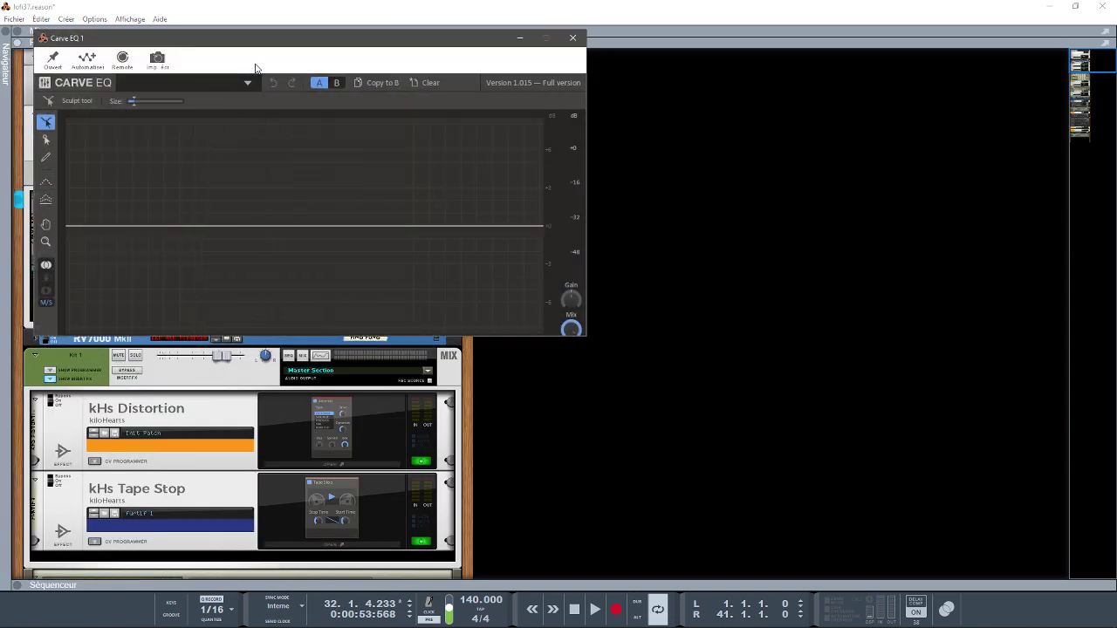
{"action": "left_click_drag", "start_coordinate": [276, 49], "coordinate": [738, 70]}
{"action": "mouse_move", "coordinate": [826, 63]}
{"action": "left_mouse_down"}
{"action": "mouse_move", "coordinate": [793, 67]}
{"action": "mouse_move", "coordinate": [806, 62]}
{"action": "left_mouse_up"}
{"action": "left_click", "coordinate": [1024, 351]}
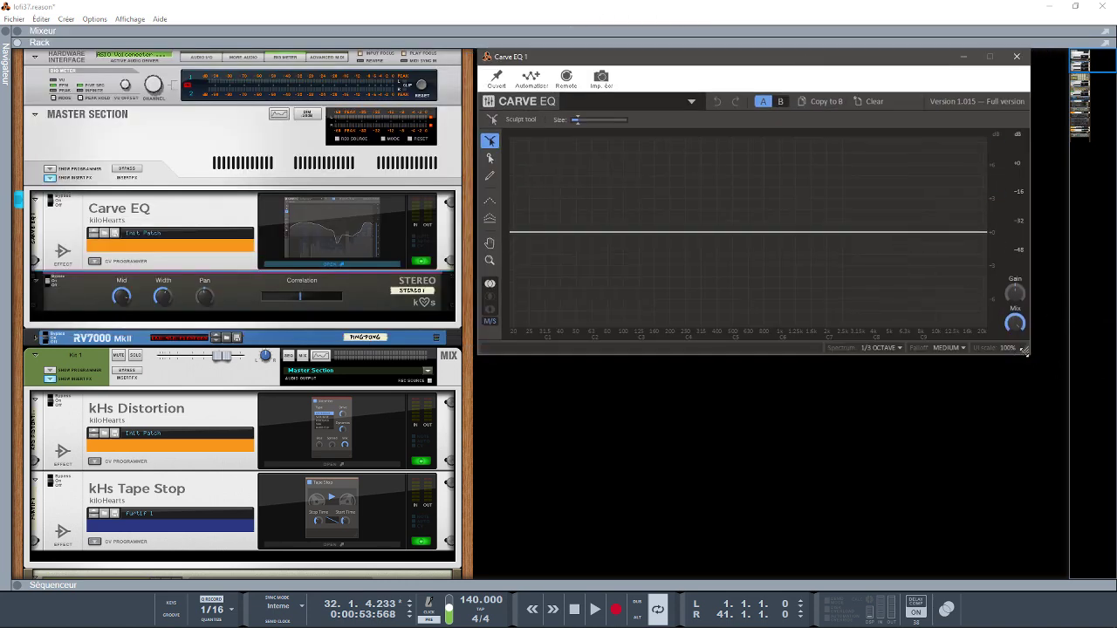
{"action": "left_click_drag", "start_coordinate": [1025, 351], "coordinate": [1088, 489]}
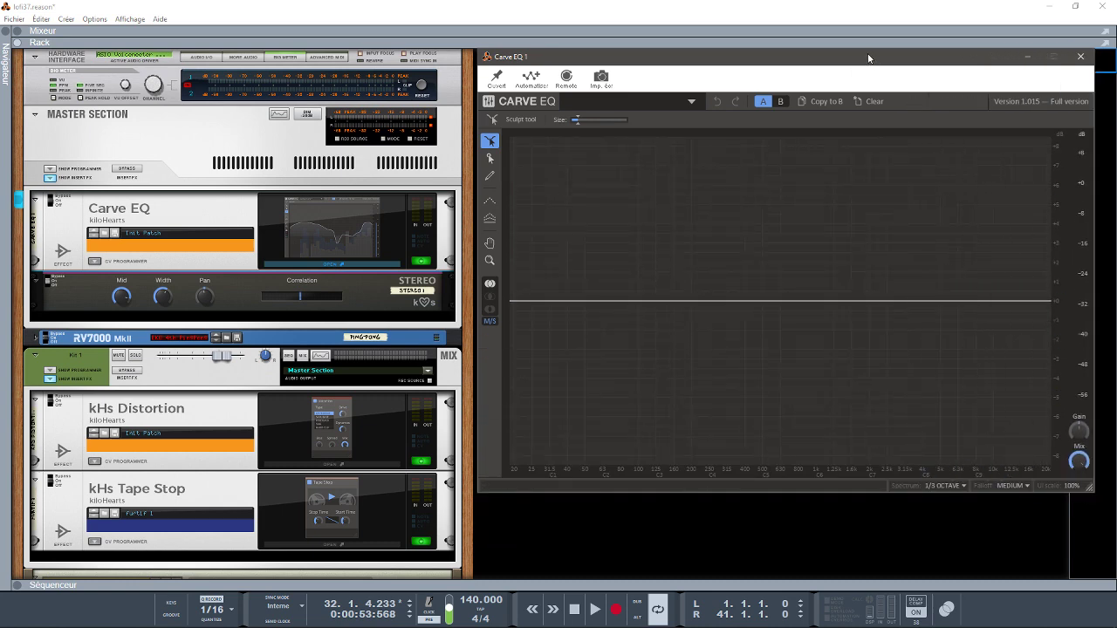
{"action": "left_click_drag", "start_coordinate": [869, 57], "coordinate": [536, 55]}
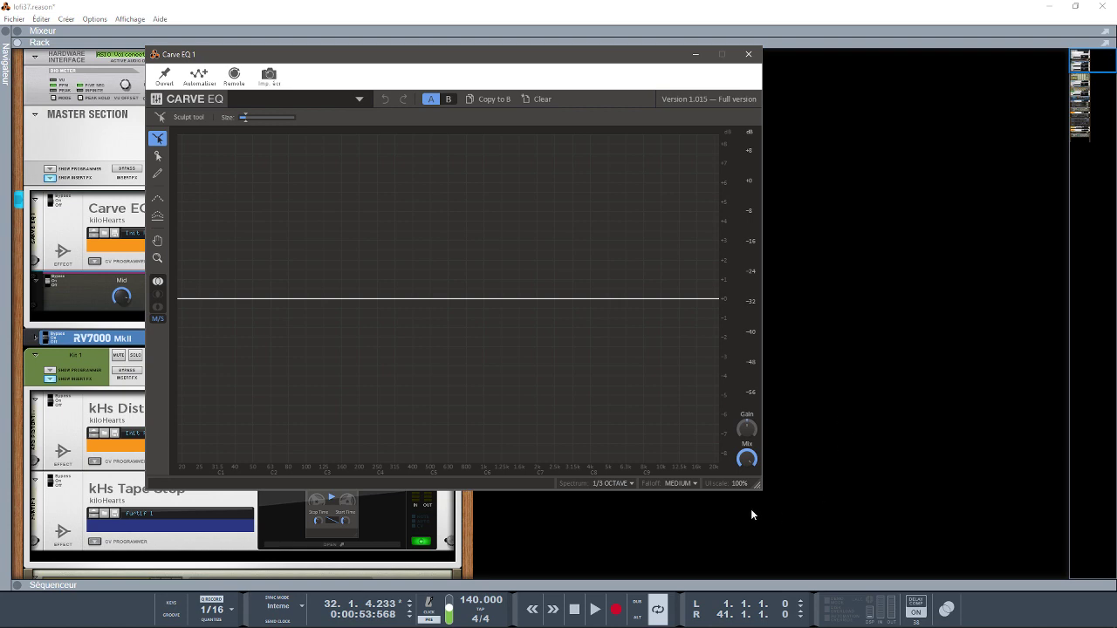
{"action": "left_click_drag", "start_coordinate": [764, 491], "coordinate": [1047, 558]}
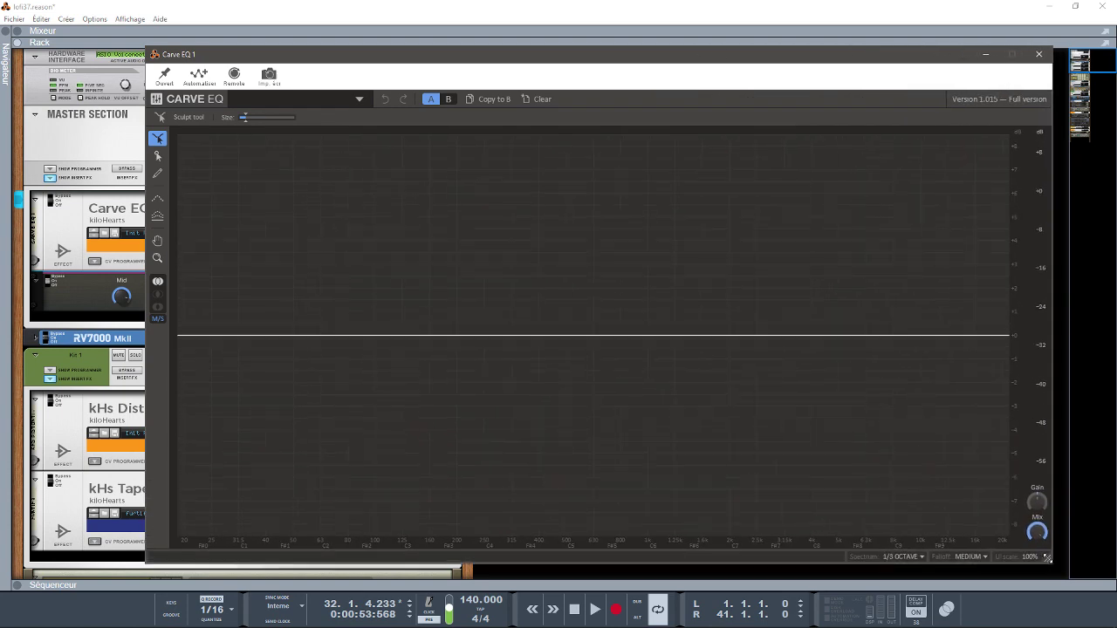
Play a short passage to view the spectrum in Carve EQ, show the Reference tool, and return to the Sculpt tool
{"action": "key", "text": "space"}
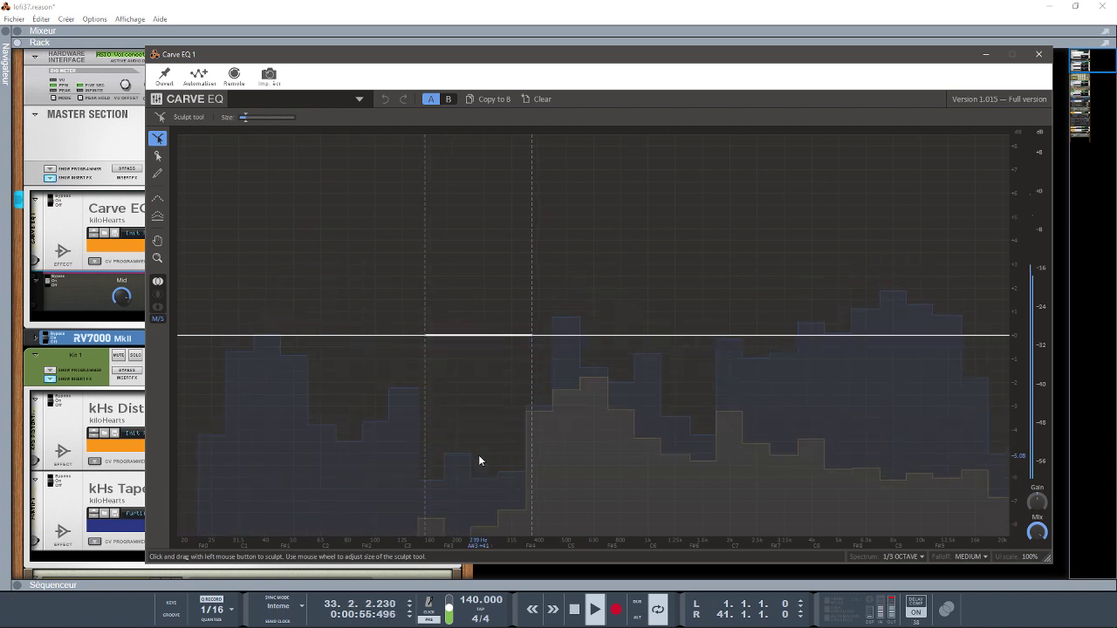
{"action": "key", "text": "space"}
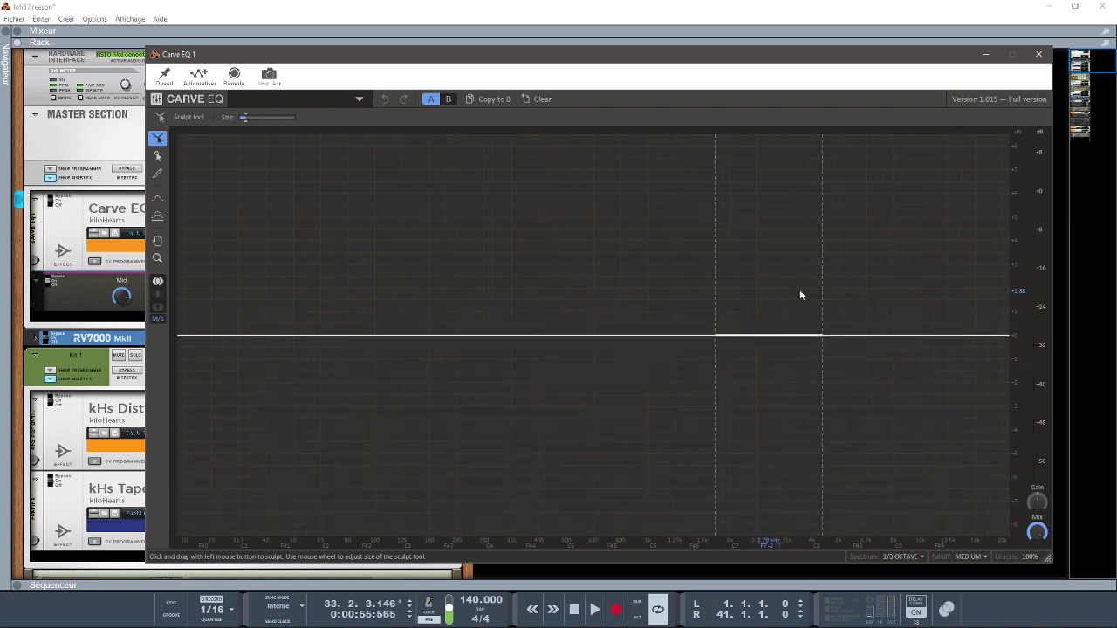
{"action": "left_click", "coordinate": [157, 201]}
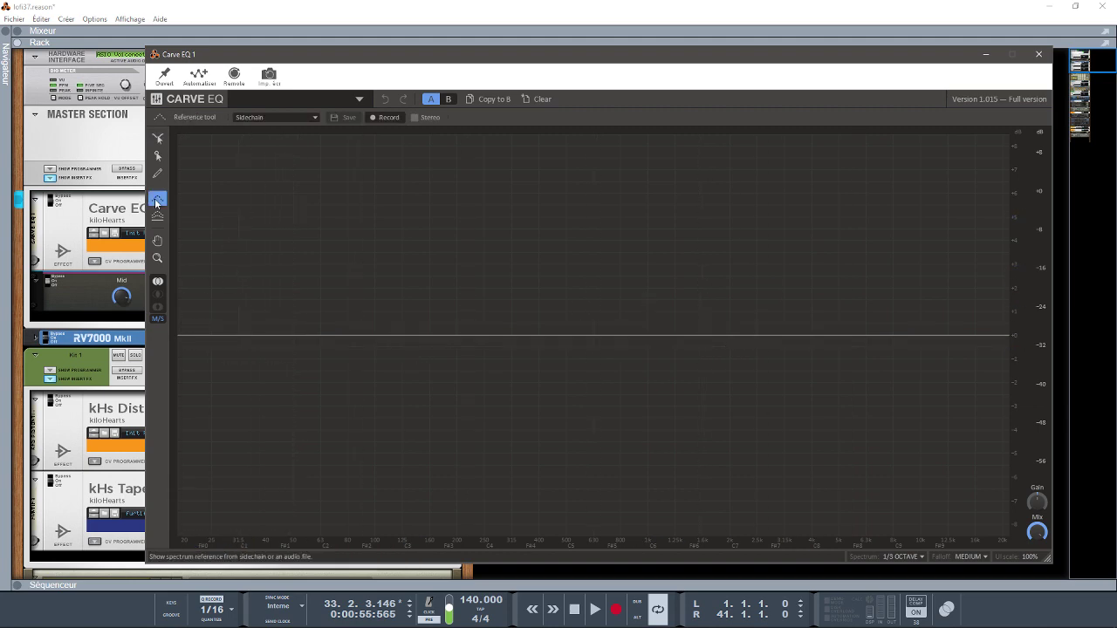
{"action": "left_click", "coordinate": [158, 138]}
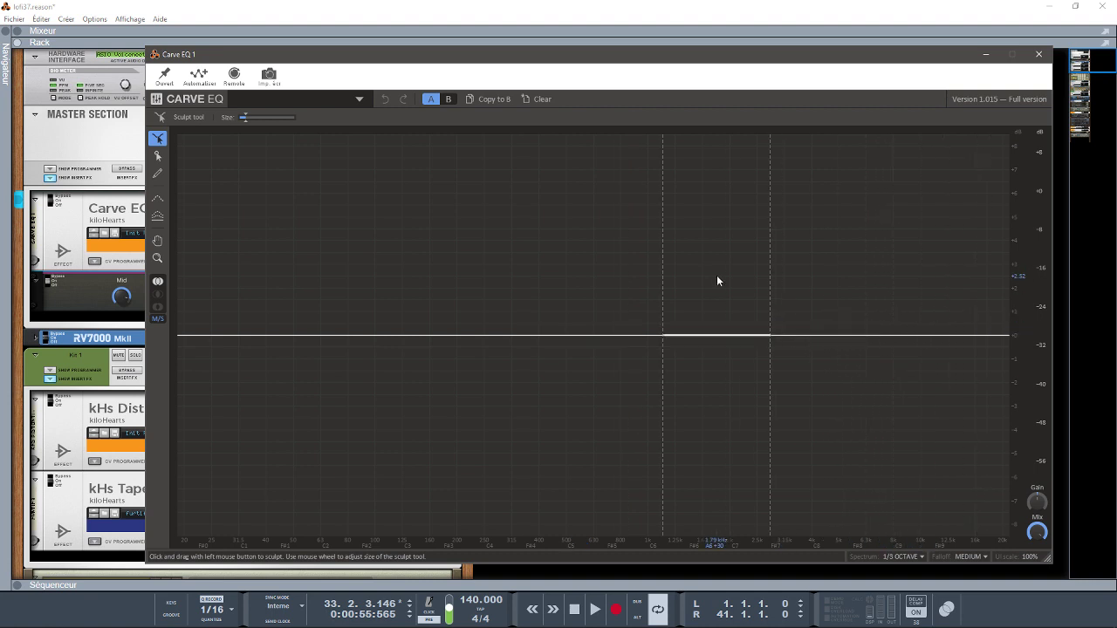
Sculpt a cut of about 5 dB near 20 kHz and a broad boost of about 4 dB around 1 kHz, playing the song
{"action": "key", "text": "space"}
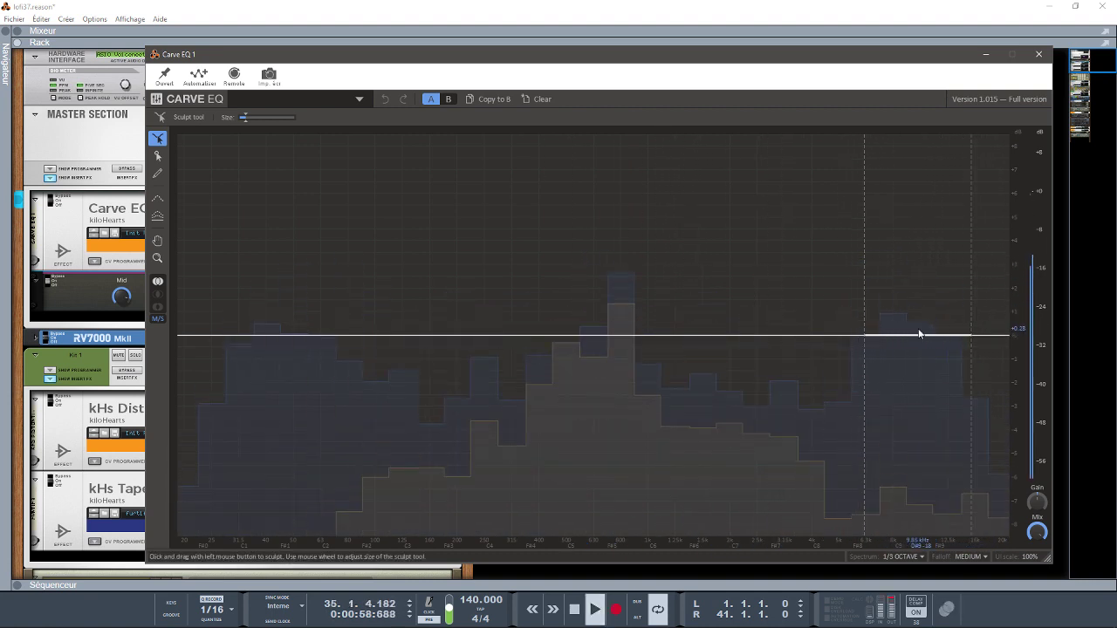
{"action": "mouse_move", "coordinate": [927, 333]}
{"action": "left_mouse_down"}
{"action": "mouse_move", "coordinate": [928, 218]}
{"action": "mouse_move", "coordinate": [984, 276]}
{"action": "mouse_move", "coordinate": [954, 194]}
{"action": "mouse_move", "coordinate": [941, 189]}
{"action": "mouse_move", "coordinate": [982, 502]}
{"action": "mouse_move", "coordinate": [1058, 504]}
{"action": "mouse_move", "coordinate": [1024, 533]}
{"action": "left_mouse_up"}
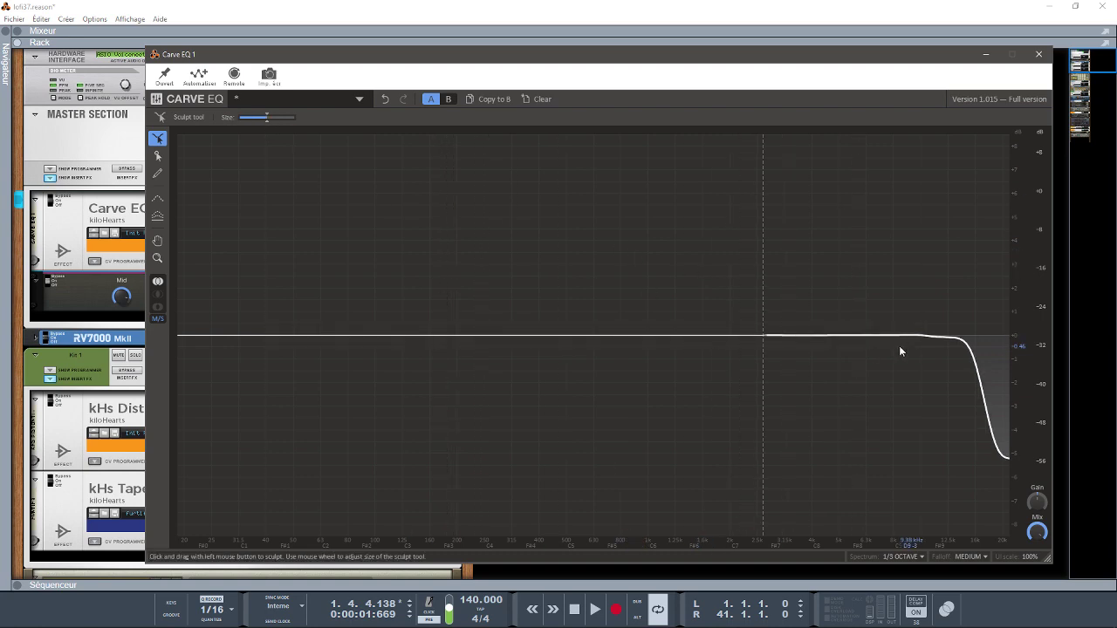
{"action": "mouse_move", "coordinate": [798, 350]}
{"action": "left_mouse_down"}
{"action": "mouse_move", "coordinate": [790, 279]}
{"action": "mouse_move", "coordinate": [774, 273]}
{"action": "mouse_move", "coordinate": [778, 298]}
{"action": "mouse_move", "coordinate": [780, 179]}
{"action": "mouse_move", "coordinate": [759, 150]}
{"action": "mouse_move", "coordinate": [735, 177]}
{"action": "mouse_move", "coordinate": [709, 254]}
{"action": "mouse_move", "coordinate": [650, 287]}
{"action": "mouse_move", "coordinate": [661, 257]}
{"action": "left_mouse_up"}
{"action": "key", "text": "space"}
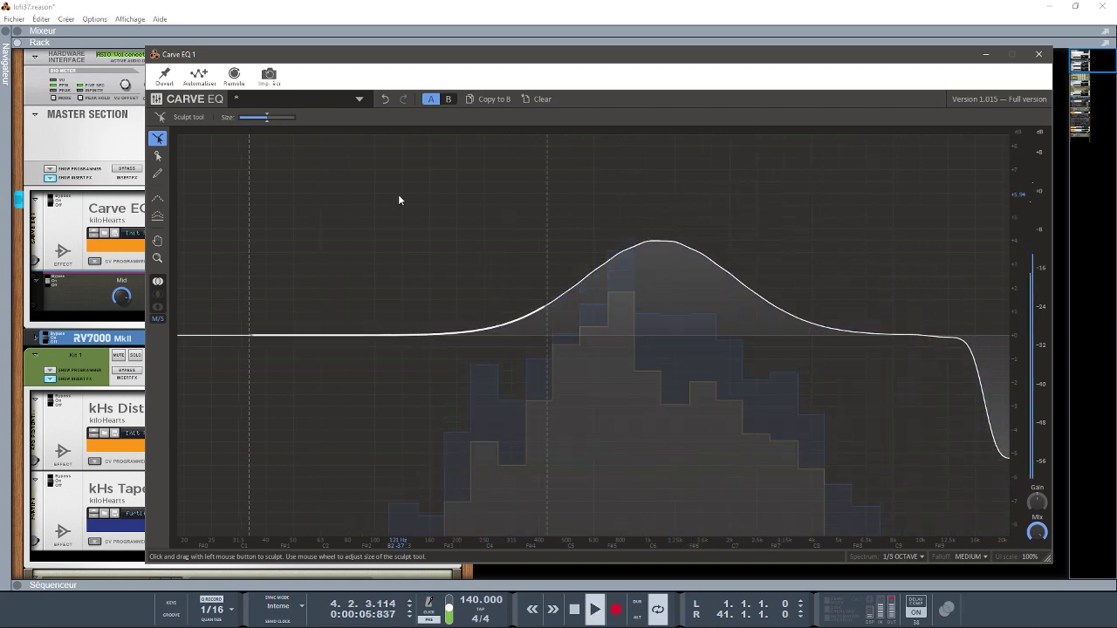
{"action": "key", "text": "space"}
Reduce the Sculpt tool's size and shape a narrow cut of about 4 dB near 20 Hz
{"action": "left_click_drag", "start_coordinate": [267, 117], "coordinate": [243, 118]}
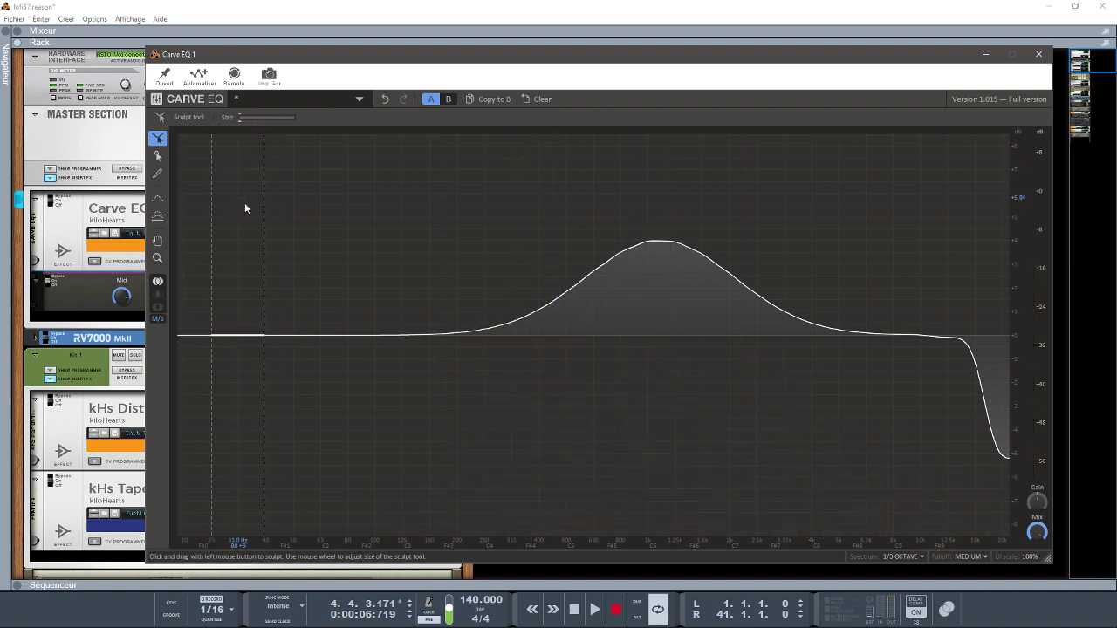
{"action": "mouse_move", "coordinate": [184, 332]}
{"action": "left_mouse_down"}
{"action": "mouse_move", "coordinate": [180, 379]}
{"action": "mouse_move", "coordinate": [185, 325]}
{"action": "left_mouse_up"}
{"action": "mouse_move", "coordinate": [180, 523]}
{"action": "left_mouse_down"}
{"action": "mouse_move", "coordinate": [180, 536]}
{"action": "mouse_move", "coordinate": [192, 533]}
{"action": "left_mouse_up"}
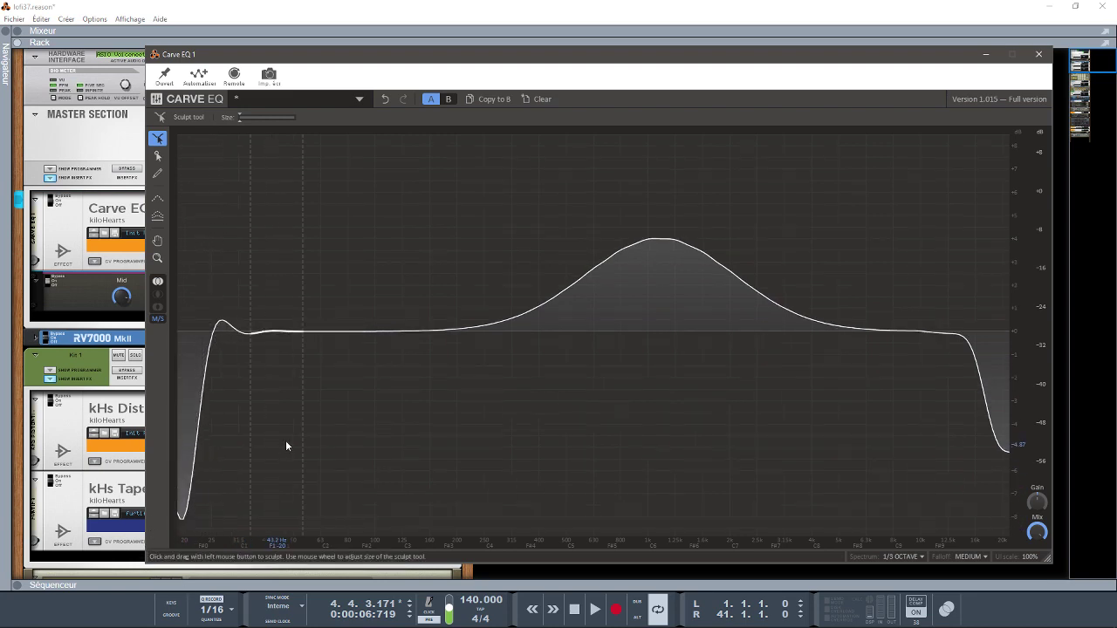
{"action": "mouse_move", "coordinate": [219, 439]}
{"action": "left_mouse_down"}
{"action": "mouse_move", "coordinate": [192, 434]}
{"action": "mouse_move", "coordinate": [196, 491]}
{"action": "mouse_move", "coordinate": [178, 497]}
{"action": "mouse_move", "coordinate": [186, 485]}
{"action": "mouse_move", "coordinate": [179, 505]}
{"action": "mouse_move", "coordinate": [195, 515]}
{"action": "left_mouse_up"}
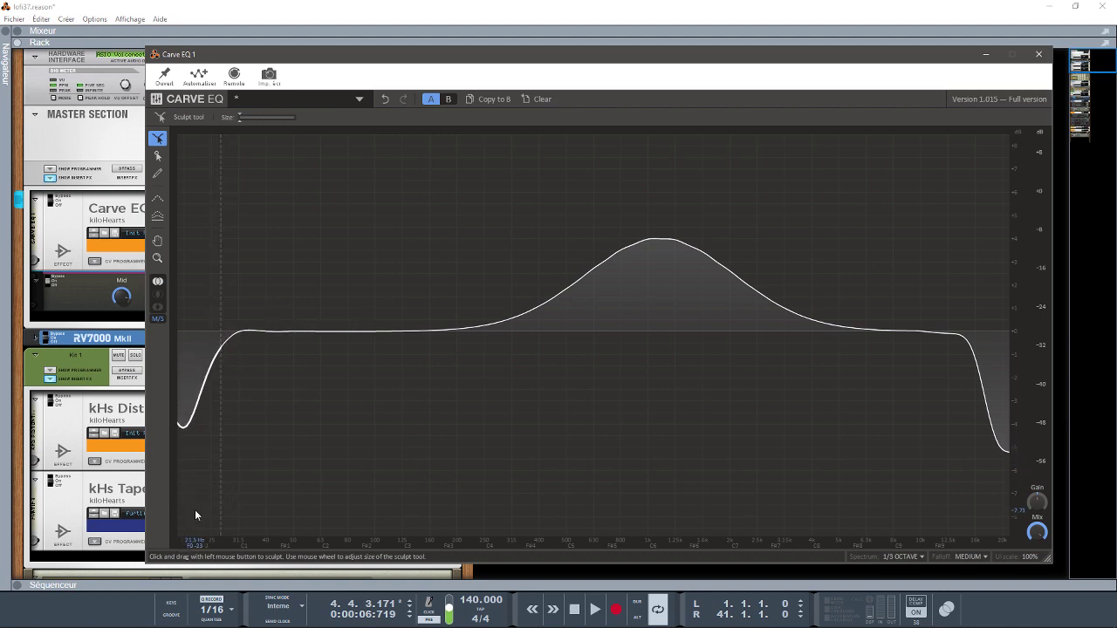
With the song playing, enlarge the Sculpt tool's size and shape a dip of about 4 dB around 100 Hz
{"action": "key", "text": "space"}
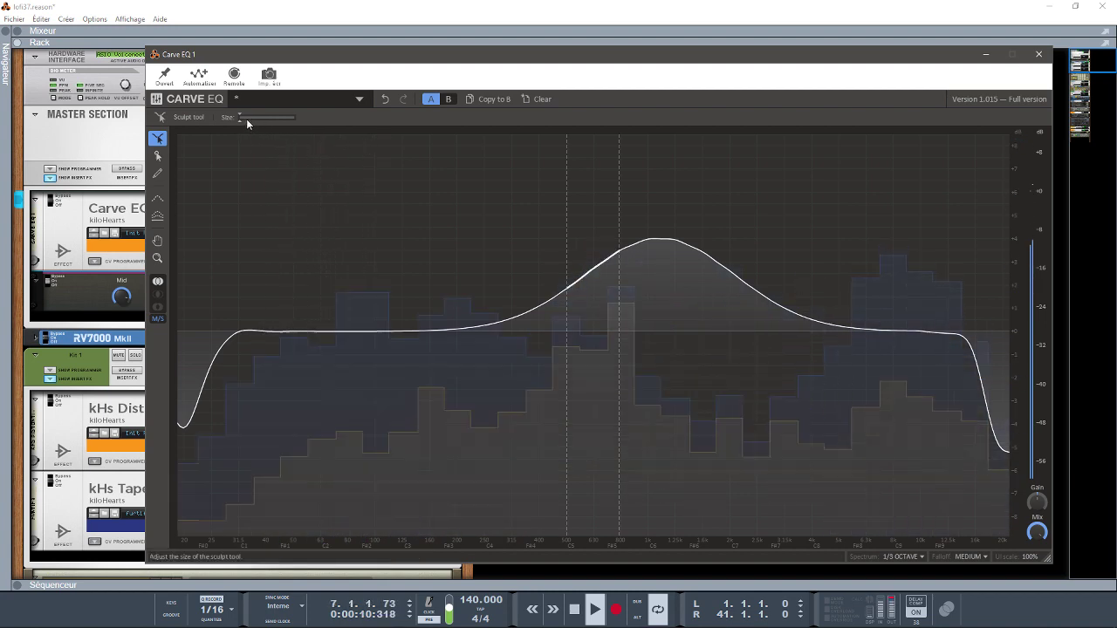
{"action": "left_click_drag", "start_coordinate": [246, 119], "coordinate": [260, 117]}
{"action": "left_click_drag", "start_coordinate": [335, 258], "coordinate": [344, 227]}
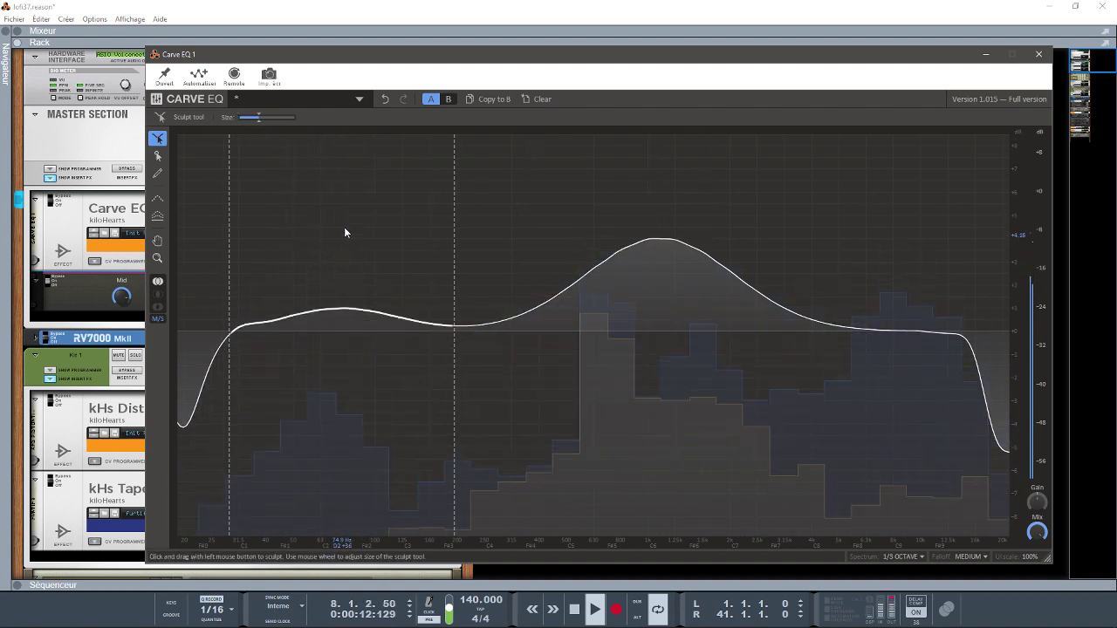
{"action": "mouse_move", "coordinate": [349, 185]}
{"action": "left_mouse_down"}
{"action": "mouse_move", "coordinate": [417, 183]}
{"action": "mouse_move", "coordinate": [336, 181]}
{"action": "mouse_move", "coordinate": [315, 169]}
{"action": "mouse_move", "coordinate": [446, 241]}
{"action": "mouse_move", "coordinate": [379, 369]}
{"action": "mouse_move", "coordinate": [332, 322]}
{"action": "left_mouse_up"}
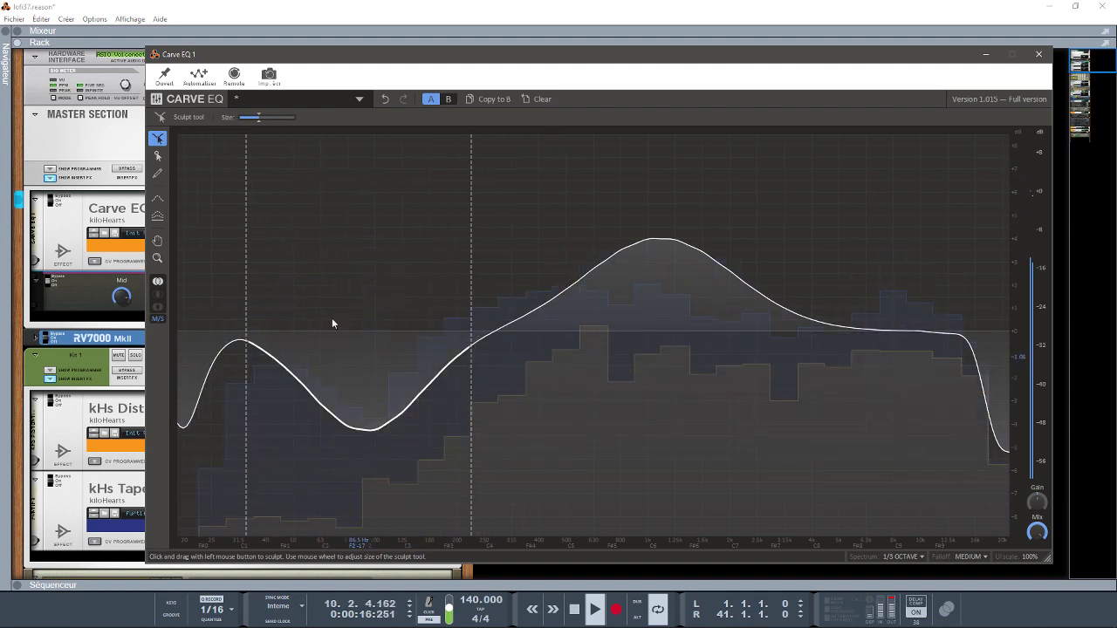
Go through Carve EQ's Reference, Match and Pan view tools, shift the graph up slightly, and switch to the Select tool
{"action": "left_click", "coordinate": [157, 199]}
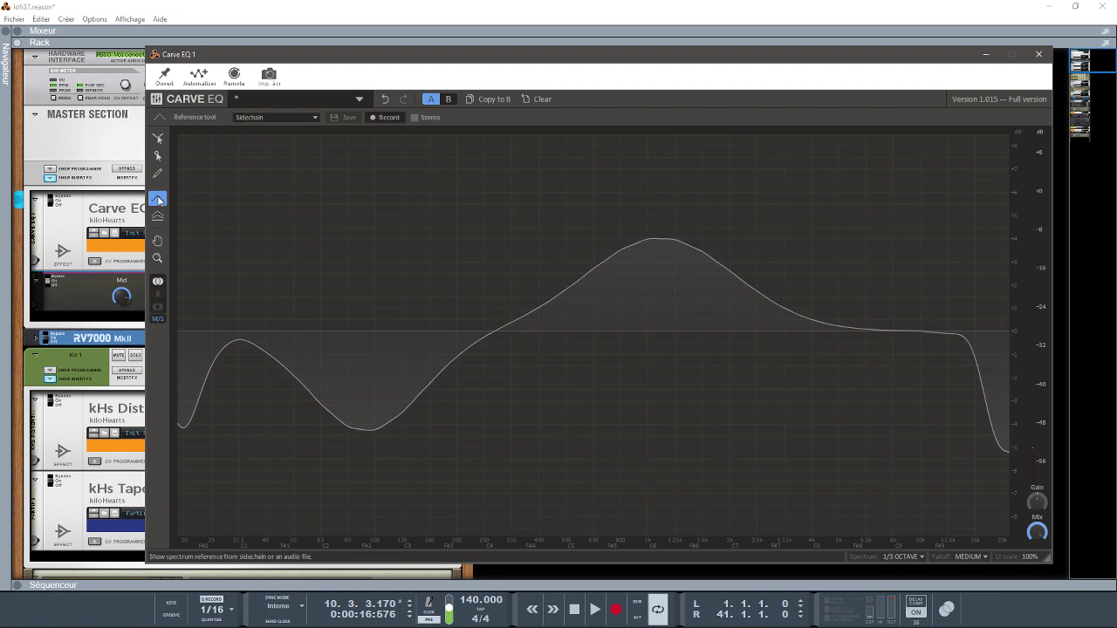
{"action": "left_click", "coordinate": [158, 218]}
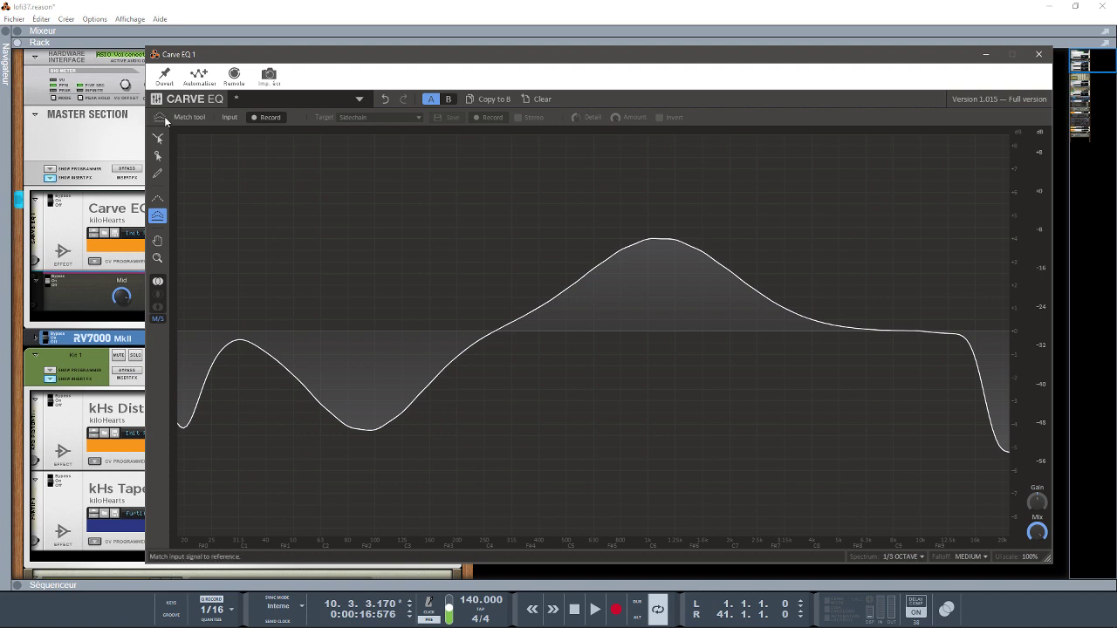
{"action": "left_click", "coordinate": [159, 243]}
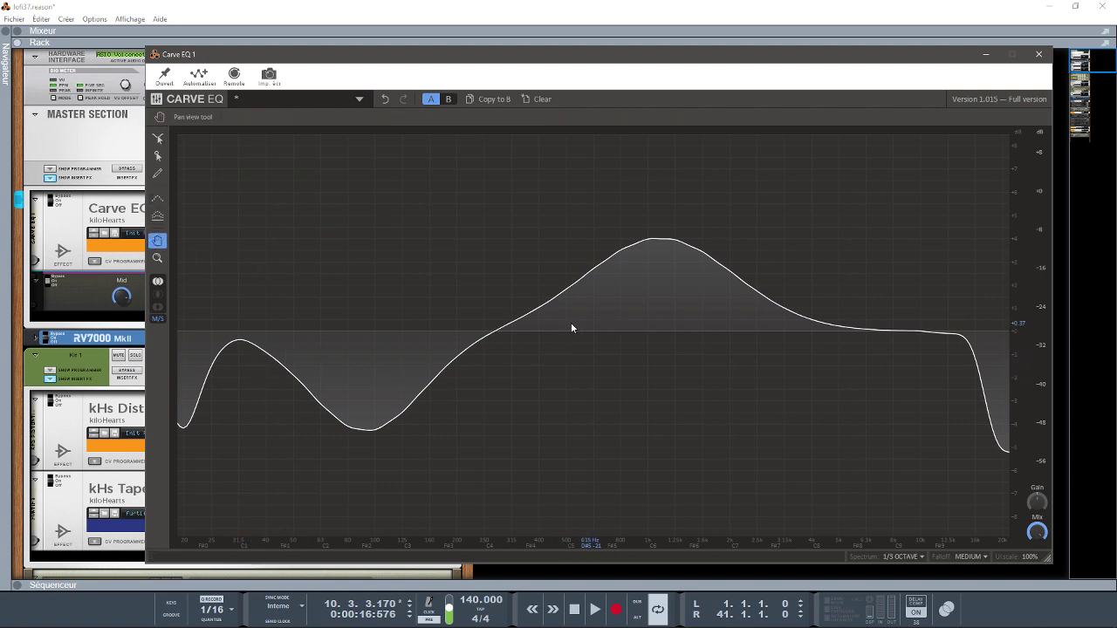
{"action": "left_click_drag", "start_coordinate": [487, 332], "coordinate": [428, 291]}
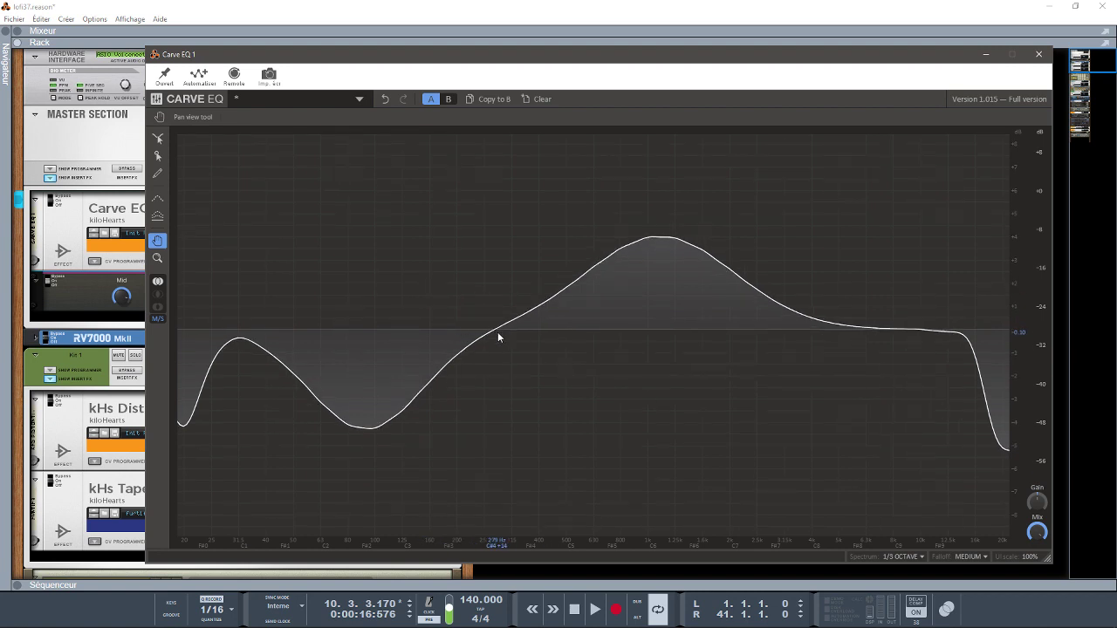
{"action": "mouse_move", "coordinate": [499, 337]}
{"action": "left_mouse_down"}
{"action": "mouse_move", "coordinate": [481, 284]}
{"action": "mouse_move", "coordinate": [501, 349]}
{"action": "mouse_move", "coordinate": [509, 454]}
{"action": "mouse_move", "coordinate": [498, 317]}
{"action": "mouse_move", "coordinate": [481, 346]}
{"action": "mouse_move", "coordinate": [477, 314]}
{"action": "mouse_move", "coordinate": [484, 323]}
{"action": "left_mouse_up"}
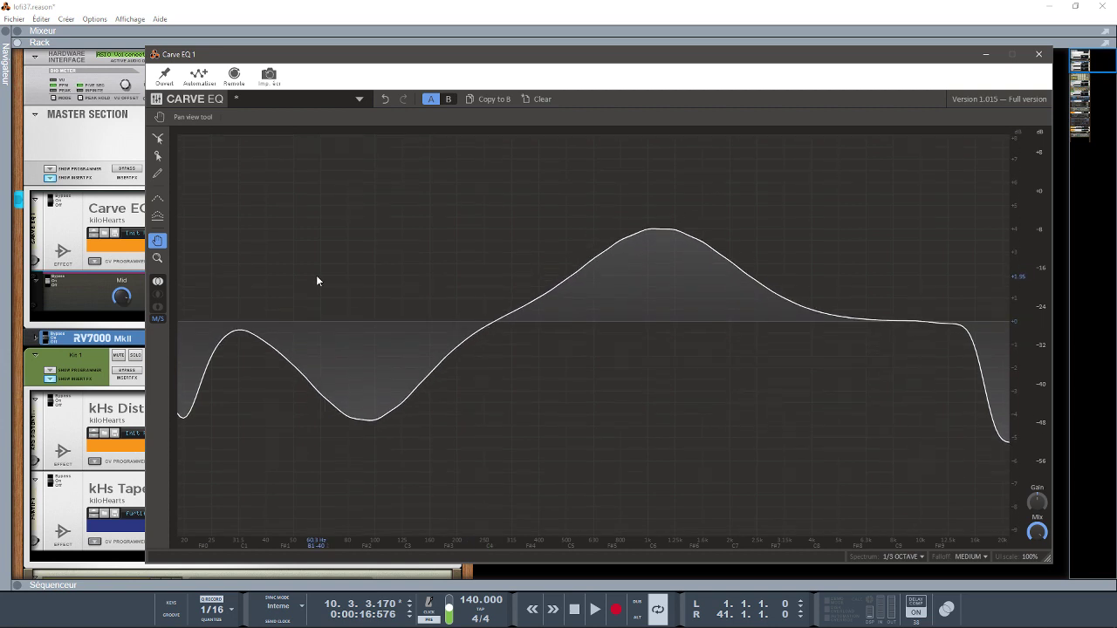
{"action": "left_click", "coordinate": [161, 200]}
{"action": "left_click", "coordinate": [158, 174]}
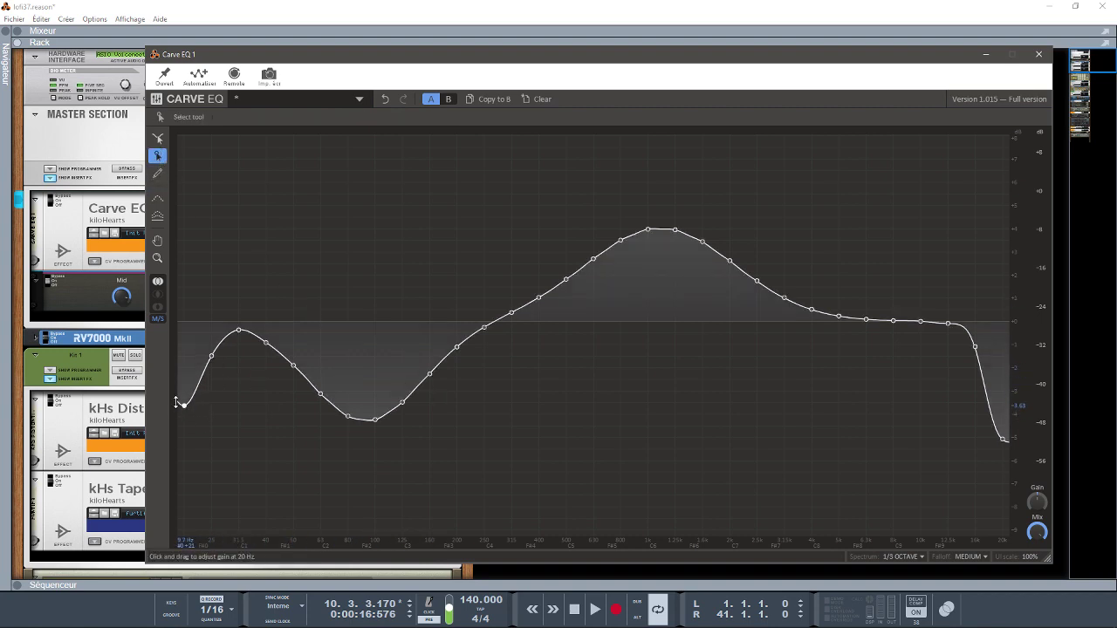
Move single handles to about 7 dB at 20 Hz, -8 at 31.5 Hz, 5 at 125 Hz, -10 at 200 Hz and 8 at 250 Hz
{"action": "left_click_drag", "start_coordinate": [173, 283], "coordinate": [183, 187]}
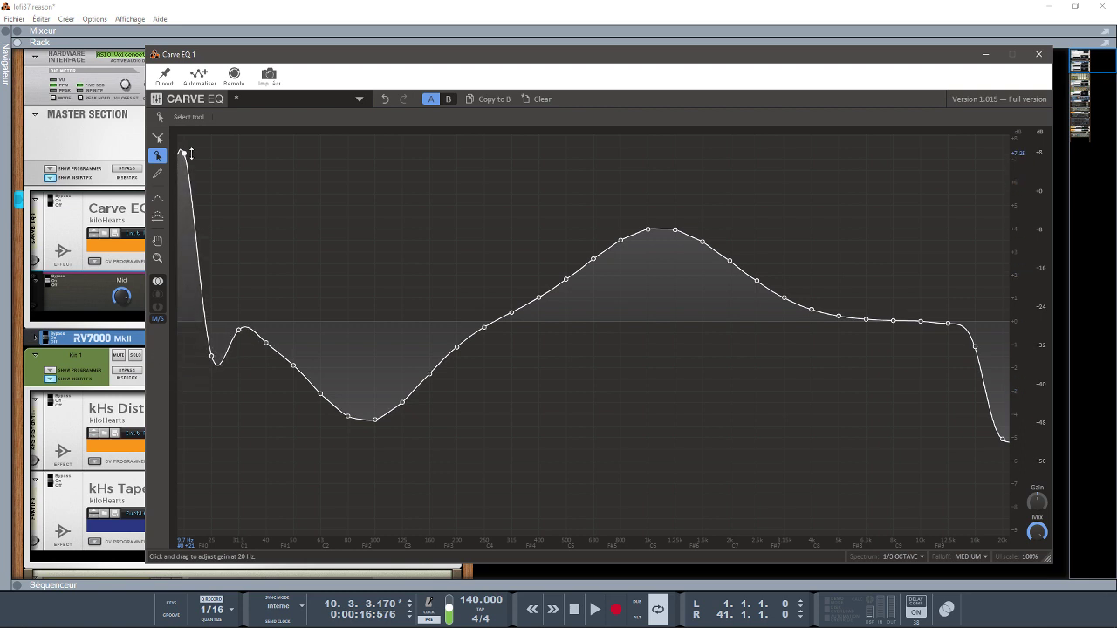
{"action": "left_click_drag", "start_coordinate": [241, 332], "coordinate": [315, 534]}
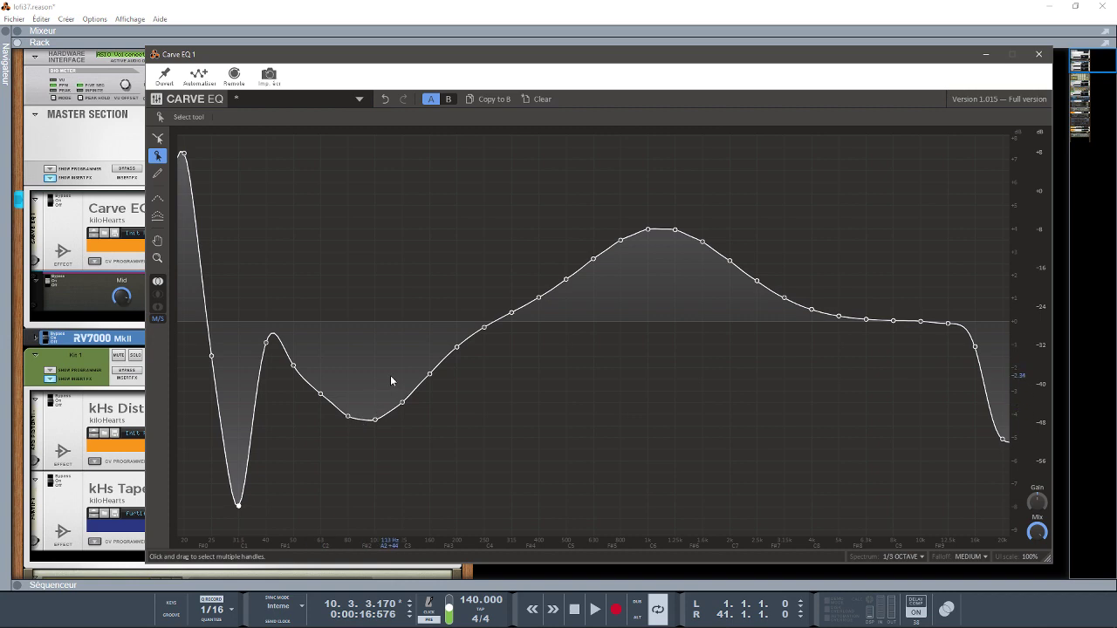
{"action": "left_click_drag", "start_coordinate": [462, 369], "coordinate": [457, 482]}
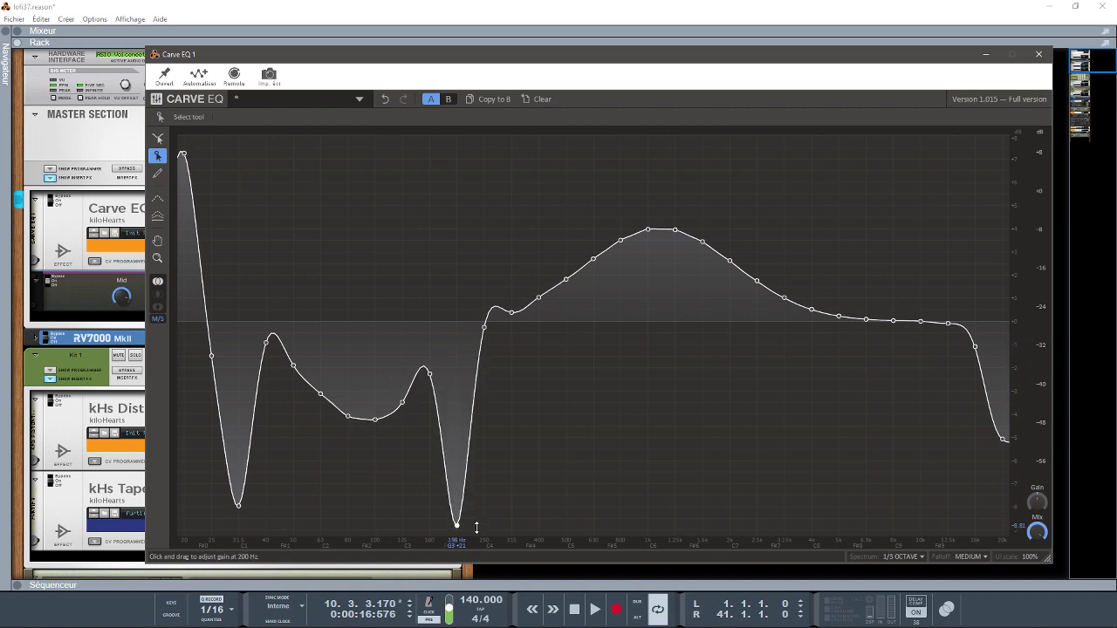
{"action": "left_click_drag", "start_coordinate": [477, 528], "coordinate": [489, 563]}
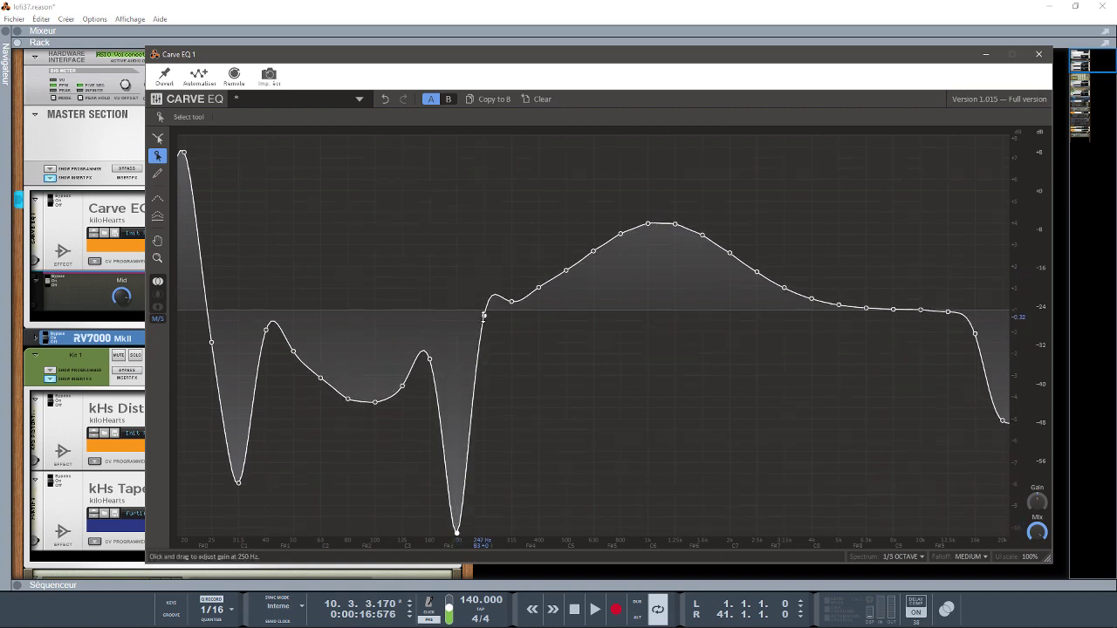
{"action": "left_click_drag", "start_coordinate": [484, 316], "coordinate": [372, 158]}
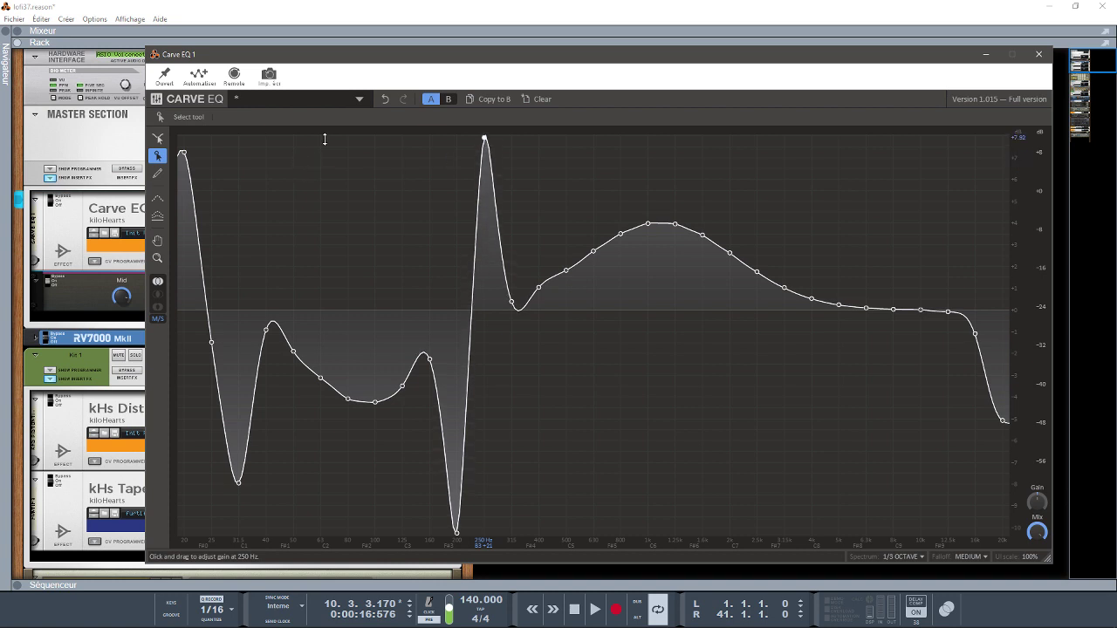
{"action": "left_click_drag", "start_coordinate": [401, 381], "coordinate": [369, 189]}
With the song playing, lower the curve's handles at 3.15 kHz, 10 kHz and 20 kHz to about -11 to -12 dB
{"action": "key", "text": "space"}
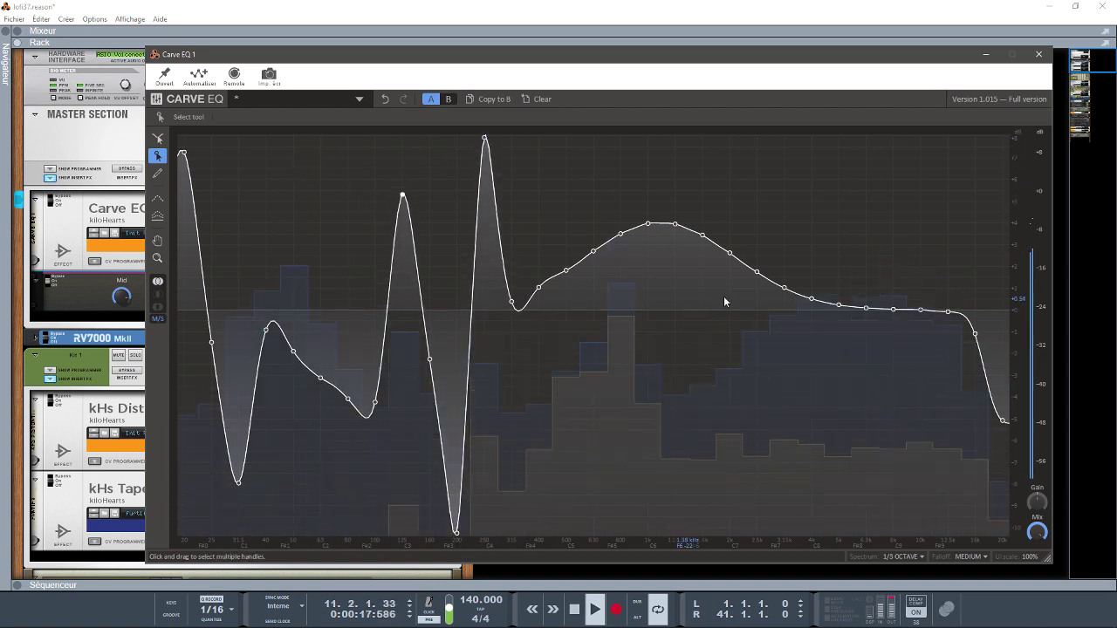
{"action": "left_click_drag", "start_coordinate": [803, 316], "coordinate": [838, 533]}
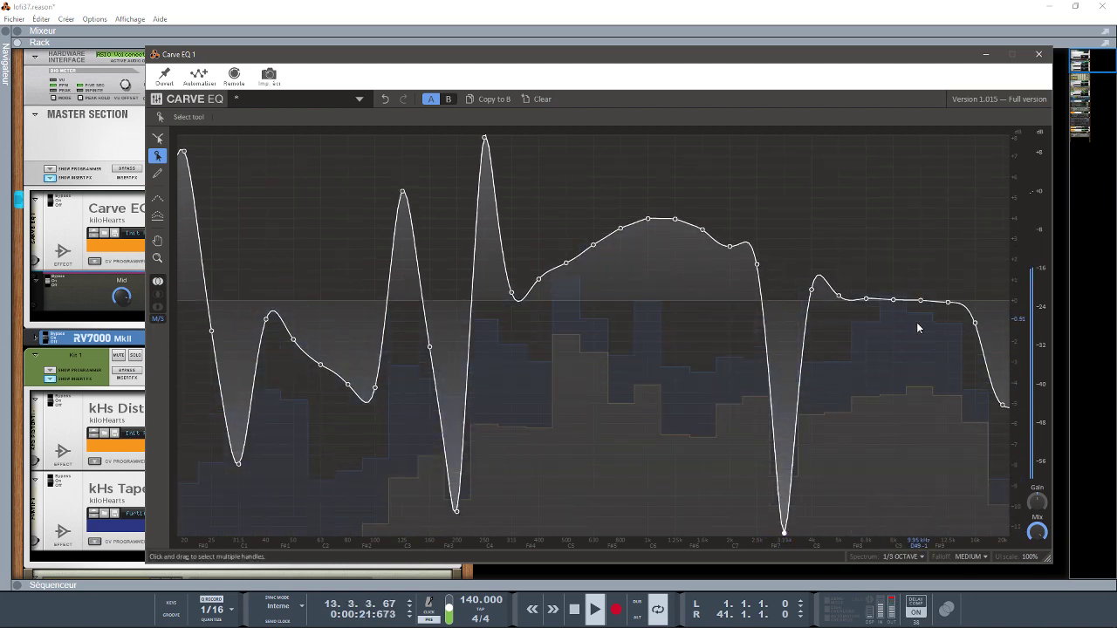
{"action": "left_click_drag", "start_coordinate": [921, 300], "coordinate": [920, 533]}
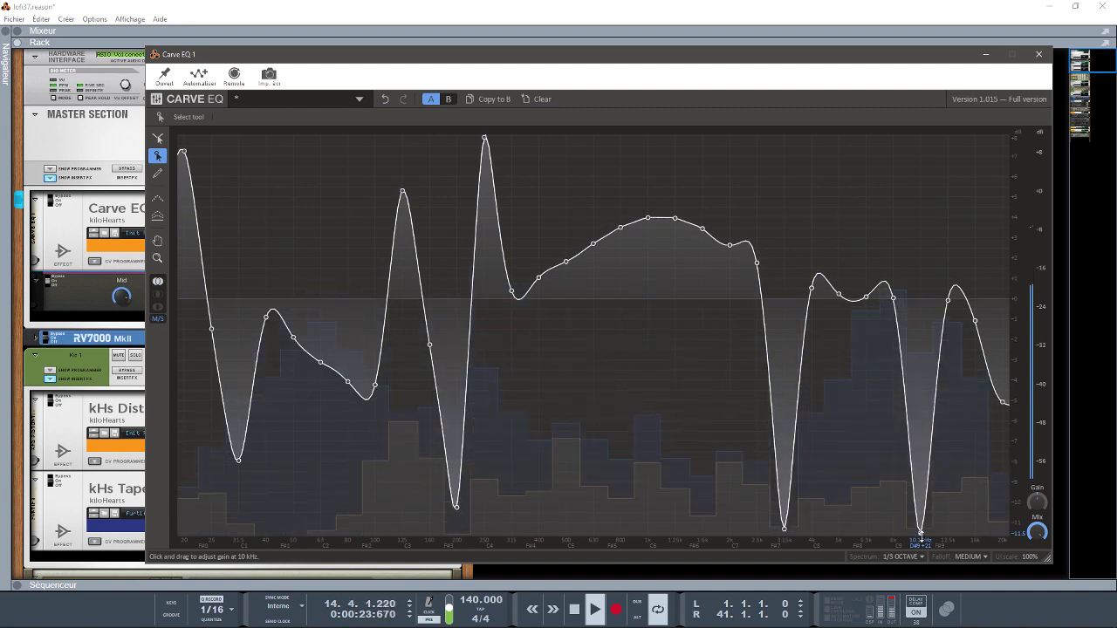
{"action": "left_click_drag", "start_coordinate": [1004, 403], "coordinate": [1003, 532]}
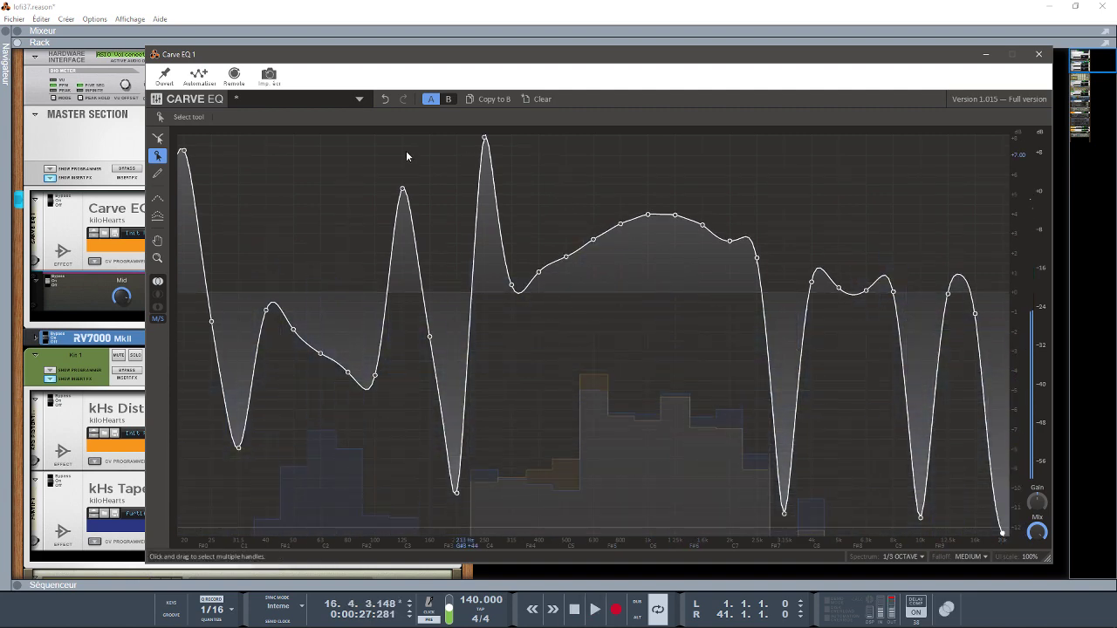
Load the factory preset Loudness Curve, discarding the current curve changes, and play the song
{"action": "left_click", "coordinate": [358, 99]}
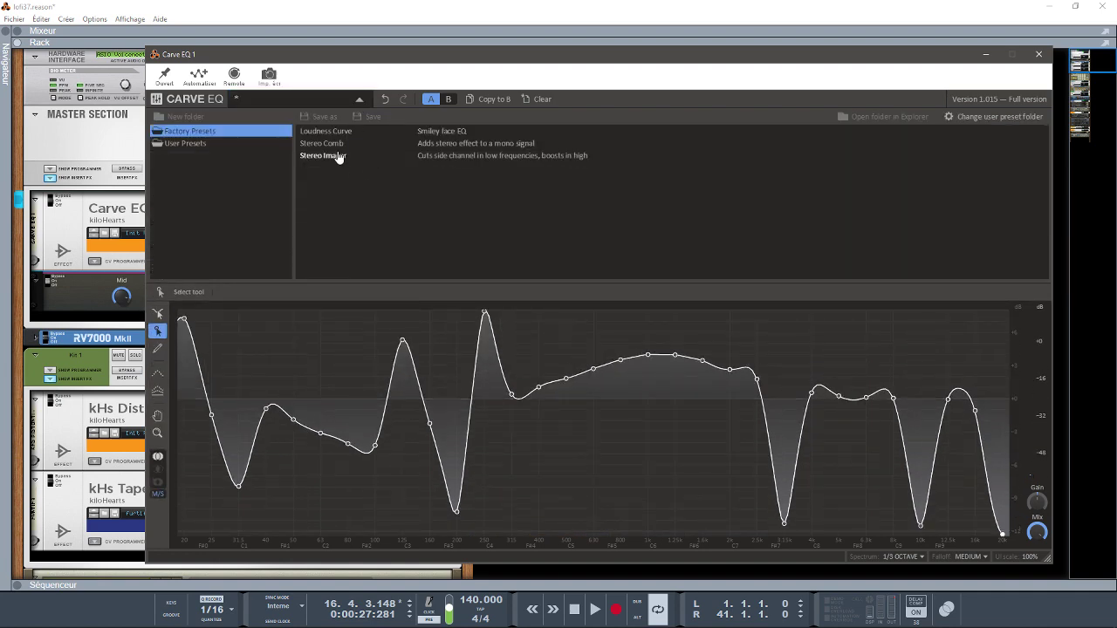
{"action": "left_click", "coordinate": [344, 131]}
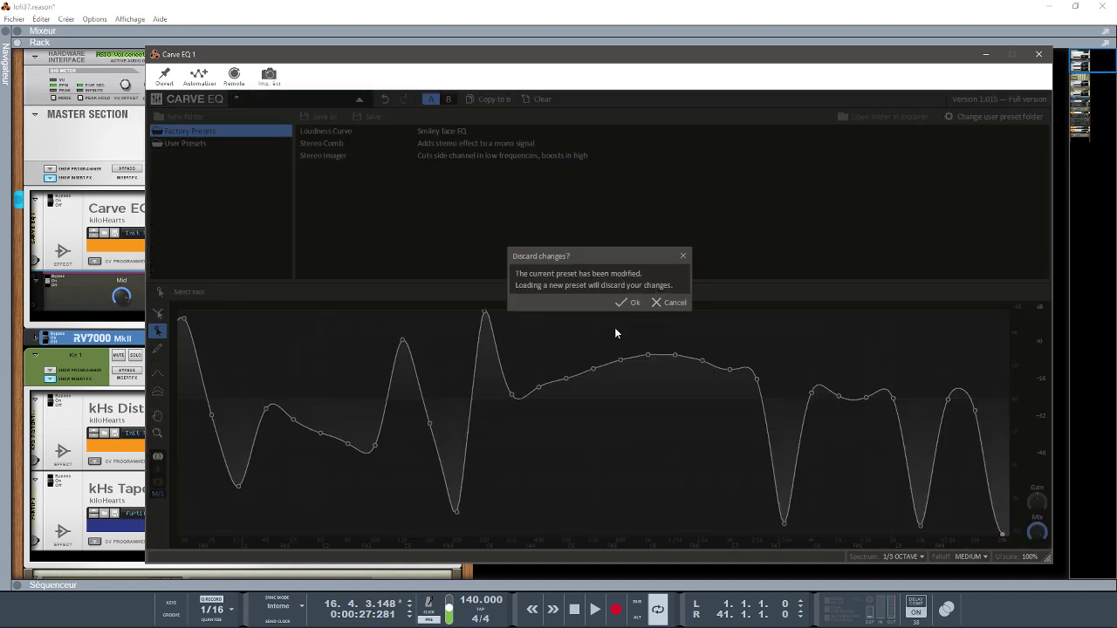
{"action": "left_click", "coordinate": [632, 303]}
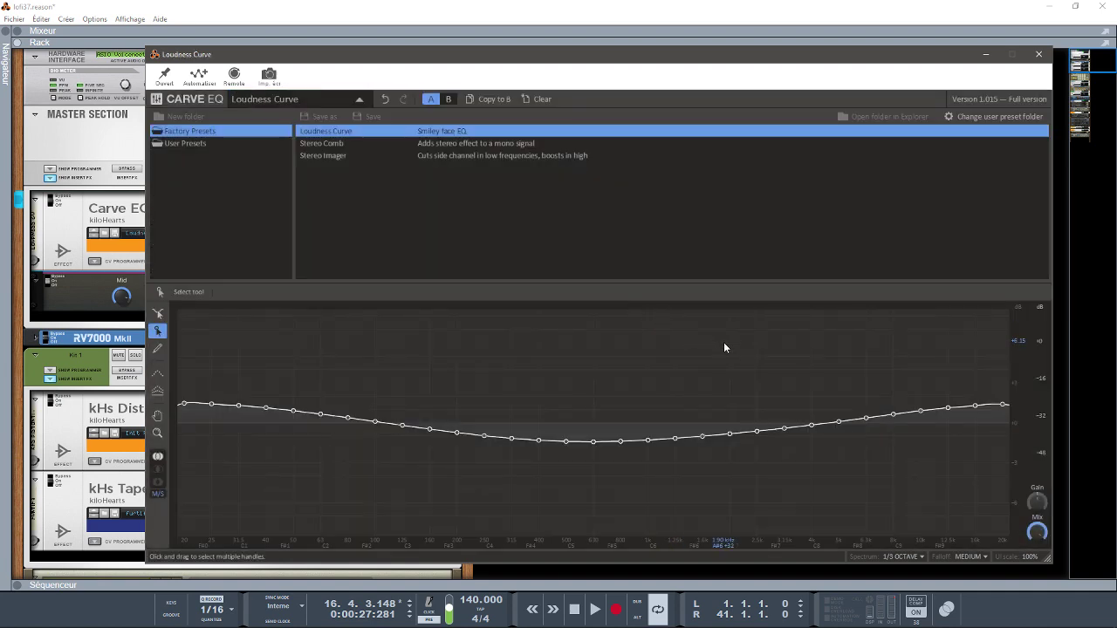
{"action": "key", "text": "space"}
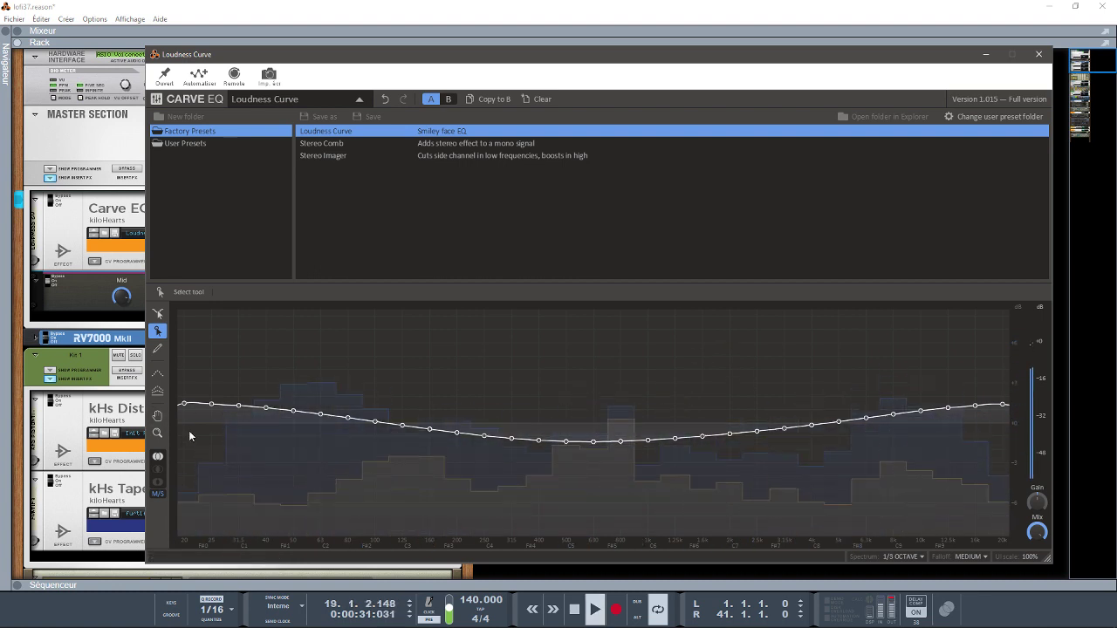
Shape a low cut by lowering the 20 Hz handle to about -11 dB and easing down 25, 31.5 and 40 Hz, then hide the presets
{"action": "left_click_drag", "start_coordinate": [184, 404], "coordinate": [157, 530]}
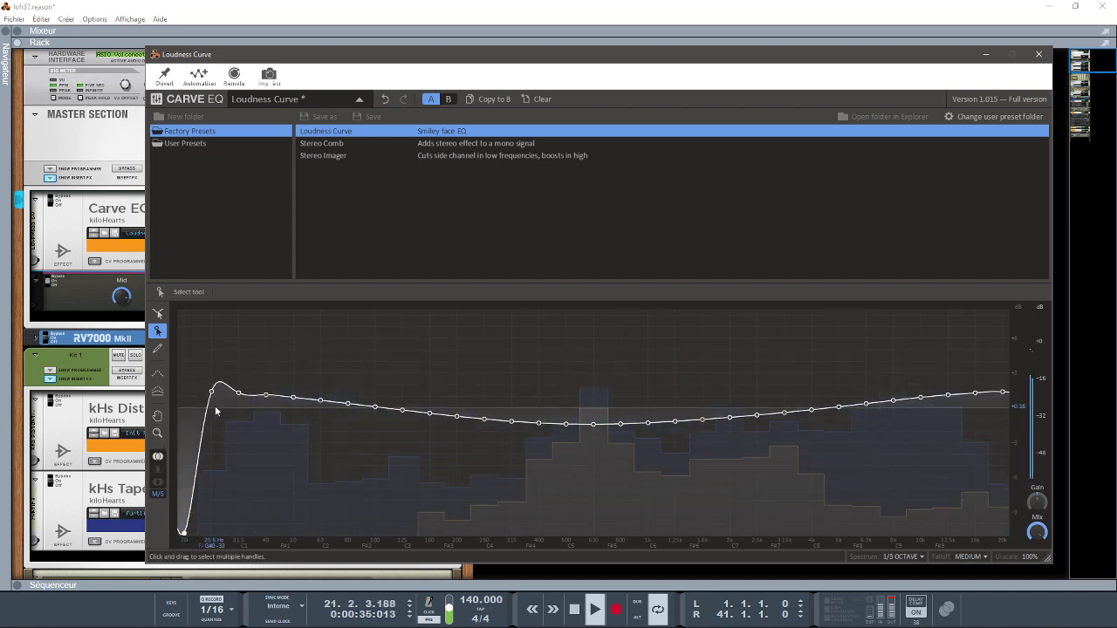
{"action": "left_click_drag", "start_coordinate": [211, 391], "coordinate": [210, 439]}
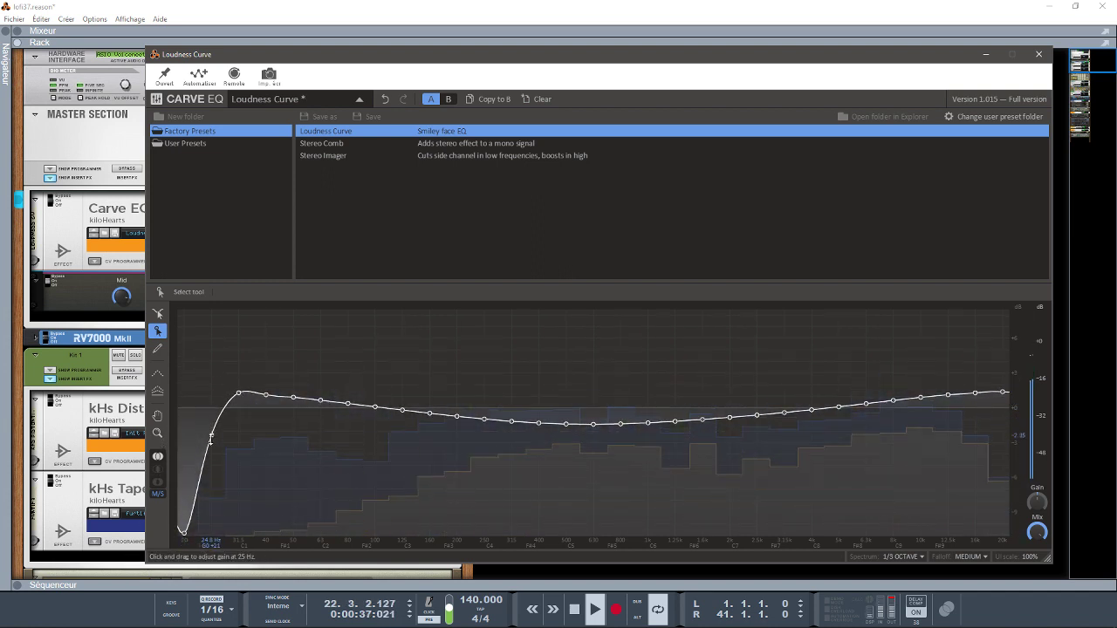
{"action": "left_click_drag", "start_coordinate": [238, 394], "coordinate": [271, 408]}
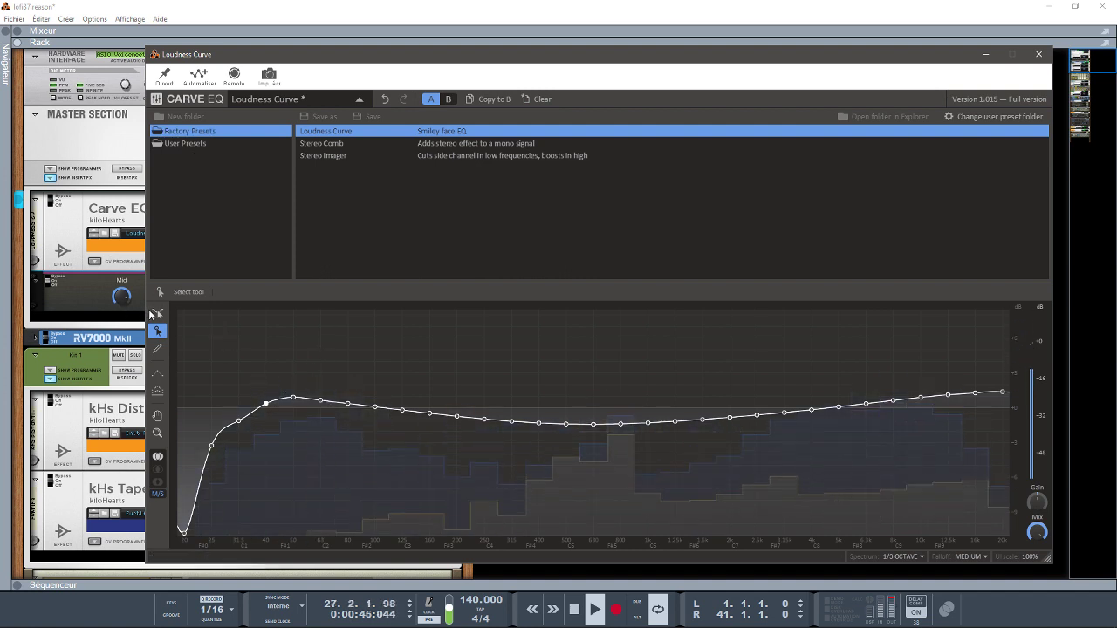
{"action": "left_click", "coordinate": [361, 99]}
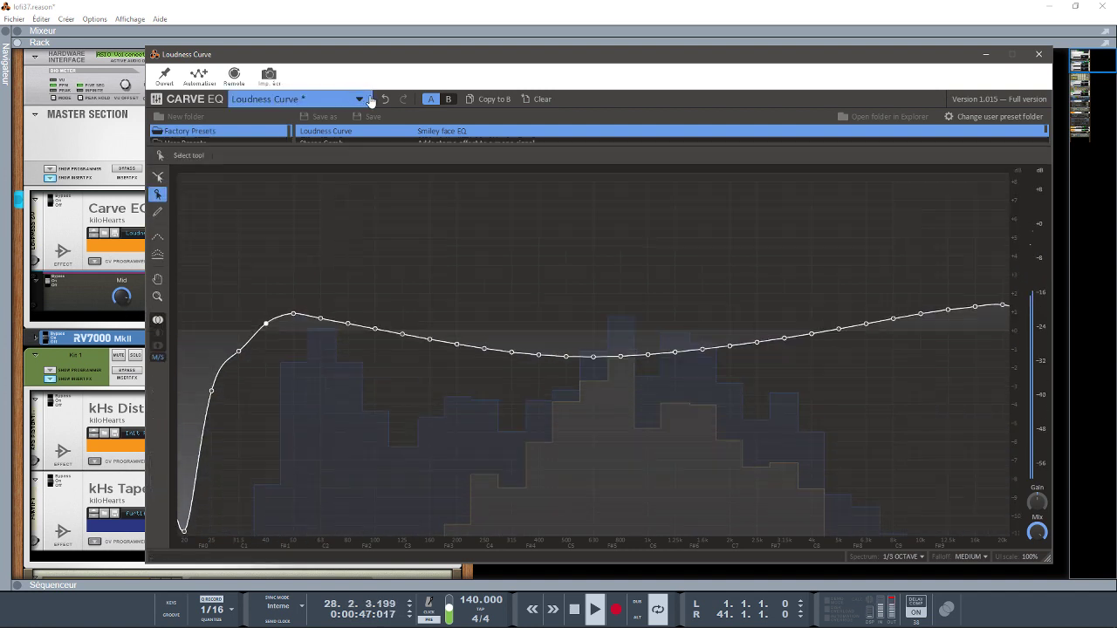
With the Sculpt tool, lower the curve around 90 Hz, cut about 3.5 dB near 20 kHz and form a 2 dB dip around 600 Hz
{"action": "left_click", "coordinate": [160, 139]}
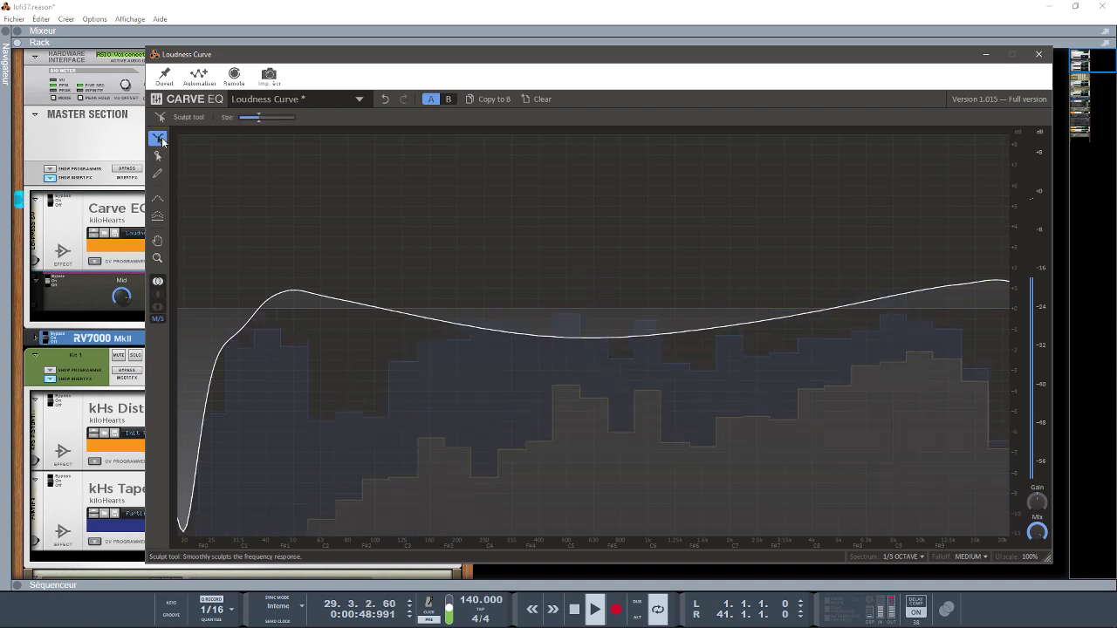
{"action": "mouse_move", "coordinate": [324, 369]}
{"action": "left_mouse_down"}
{"action": "mouse_move", "coordinate": [335, 330]}
{"action": "mouse_move", "coordinate": [262, 341]}
{"action": "mouse_move", "coordinate": [271, 392]}
{"action": "mouse_move", "coordinate": [259, 417]}
{"action": "mouse_move", "coordinate": [535, 374]}
{"action": "left_mouse_up"}
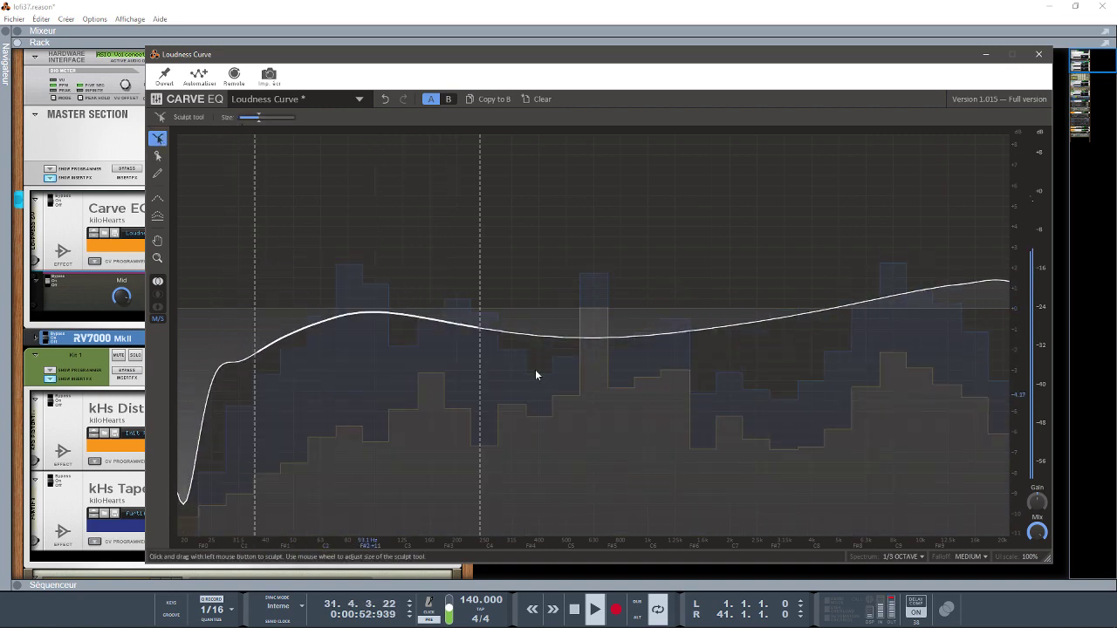
{"action": "mouse_move", "coordinate": [631, 367]}
{"action": "left_mouse_down"}
{"action": "mouse_move", "coordinate": [633, 337]}
{"action": "mouse_move", "coordinate": [609, 271]}
{"action": "mouse_move", "coordinate": [598, 251]}
{"action": "mouse_move", "coordinate": [571, 264]}
{"action": "left_mouse_up"}
{"action": "mouse_move", "coordinate": [865, 289]}
{"action": "left_mouse_down"}
{"action": "mouse_move", "coordinate": [877, 327]}
{"action": "mouse_move", "coordinate": [1008, 316]}
{"action": "mouse_move", "coordinate": [1001, 372]}
{"action": "mouse_move", "coordinate": [1018, 428]}
{"action": "mouse_move", "coordinate": [1072, 434]}
{"action": "mouse_move", "coordinate": [1066, 486]}
{"action": "left_mouse_up"}
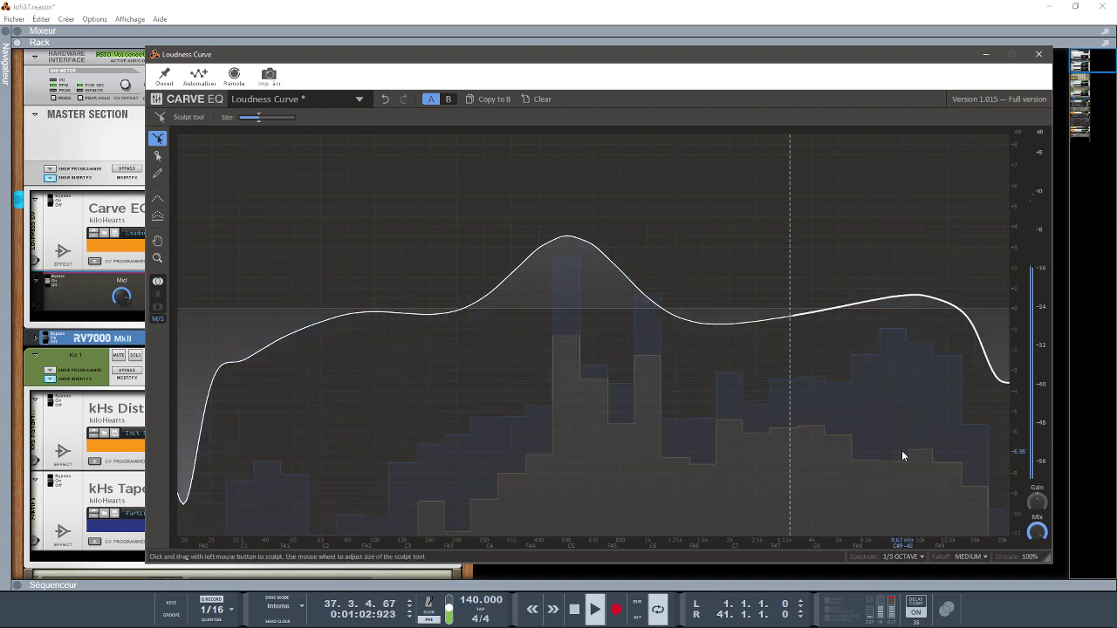
{"action": "mouse_move", "coordinate": [170, 485]}
{"action": "left_mouse_down"}
{"action": "mouse_move", "coordinate": [159, 457]}
{"action": "mouse_move", "coordinate": [220, 431]}
{"action": "mouse_move", "coordinate": [216, 382]}
{"action": "mouse_move", "coordinate": [173, 366]}
{"action": "mouse_move", "coordinate": [309, 379]}
{"action": "mouse_move", "coordinate": [379, 329]}
{"action": "mouse_move", "coordinate": [543, 256]}
{"action": "mouse_move", "coordinate": [689, 317]}
{"action": "mouse_move", "coordinate": [760, 327]}
{"action": "mouse_move", "coordinate": [576, 349]}
{"action": "mouse_move", "coordinate": [746, 324]}
{"action": "left_mouse_up"}
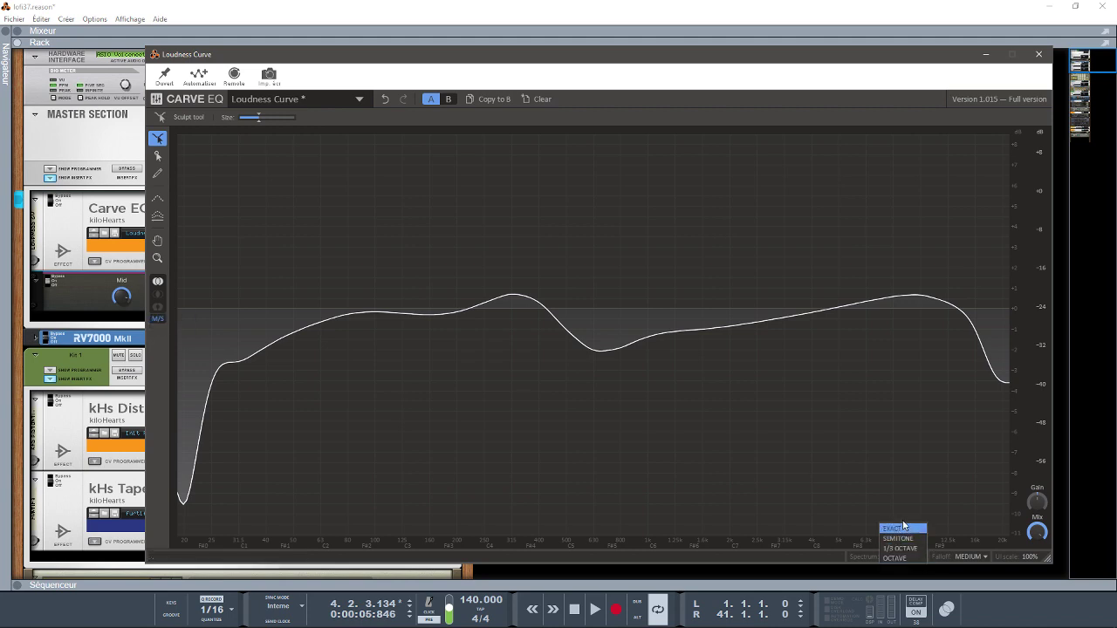
Set the spectrum analyzer's resolution to Exact and play the song to view it
{"action": "left_click", "coordinate": [901, 530]}
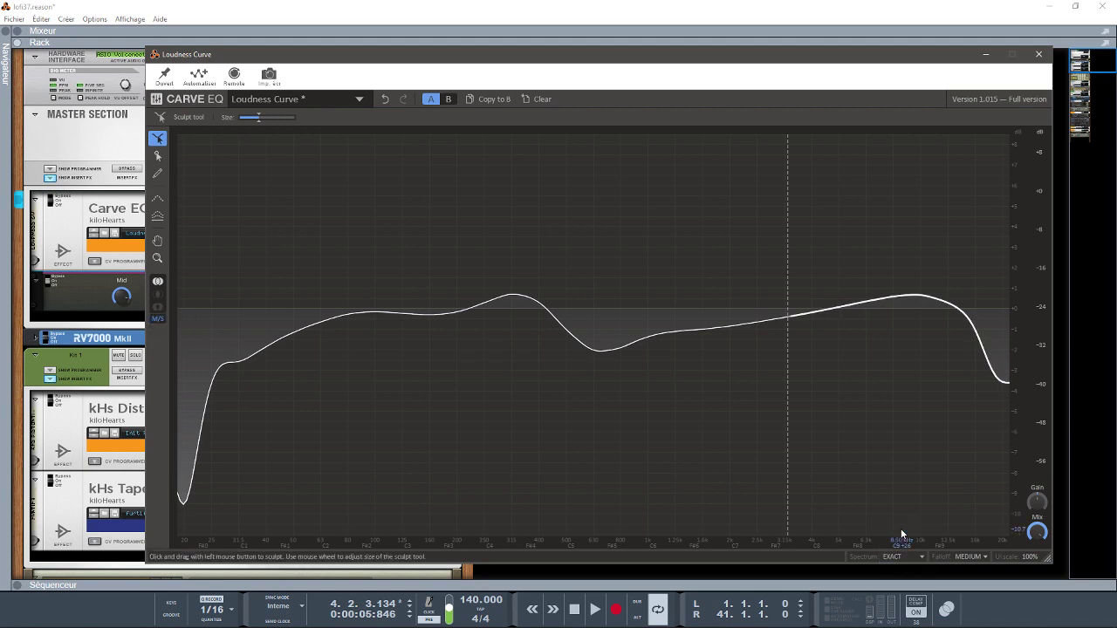
{"action": "key", "text": "space"}
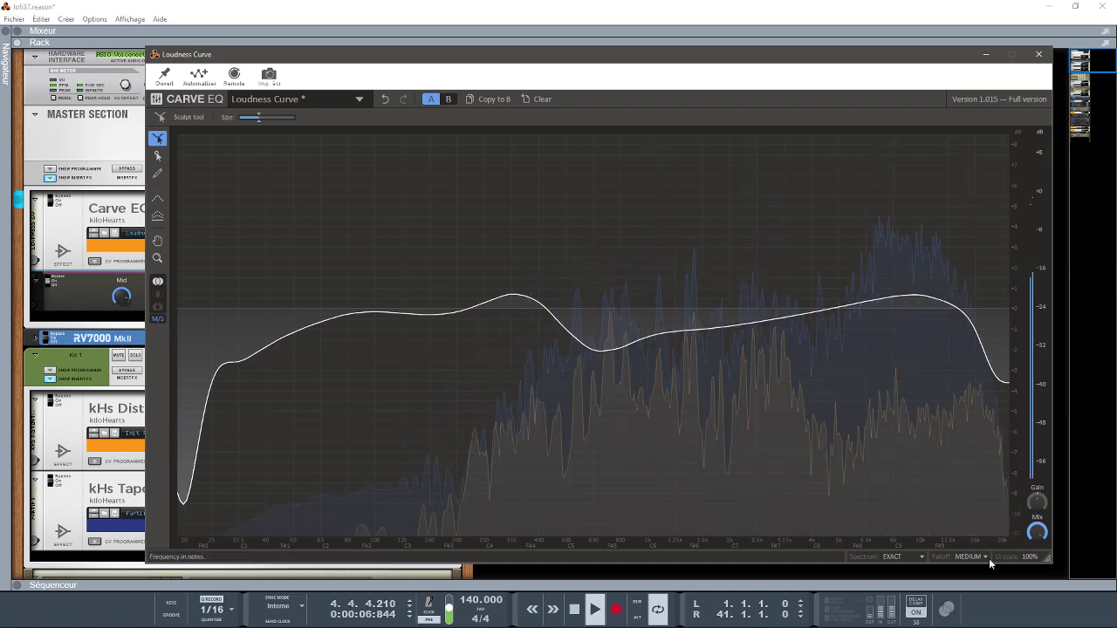
{"action": "left_click", "coordinate": [916, 557]}
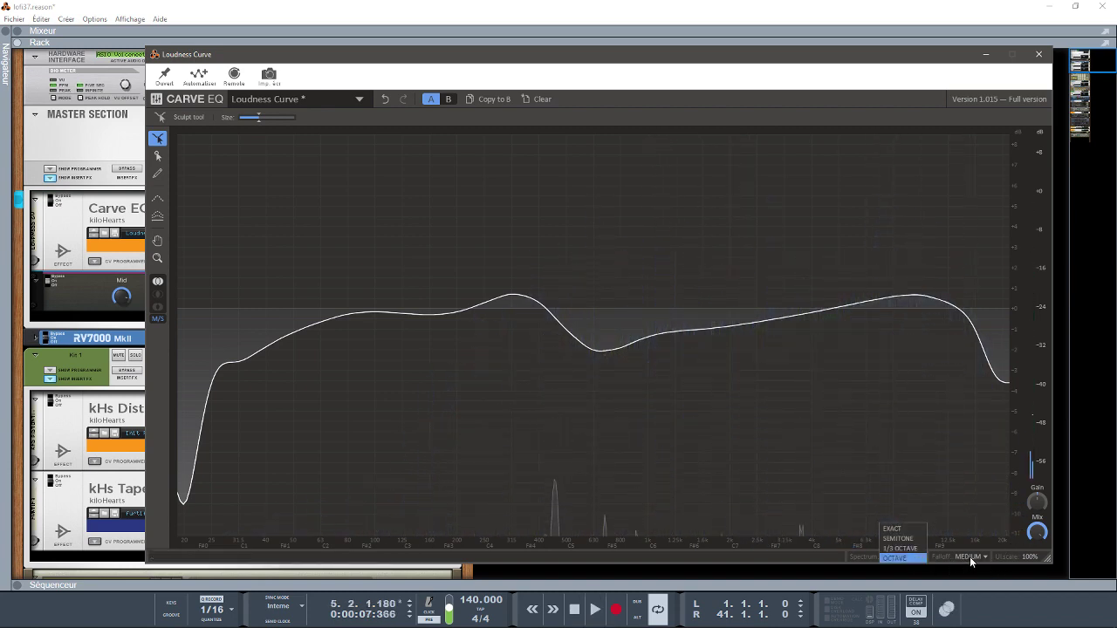
With the song playing, try the spectrum analyzer's Slow falloff speed and finish with Fast
{"action": "left_click", "coordinate": [970, 556]}
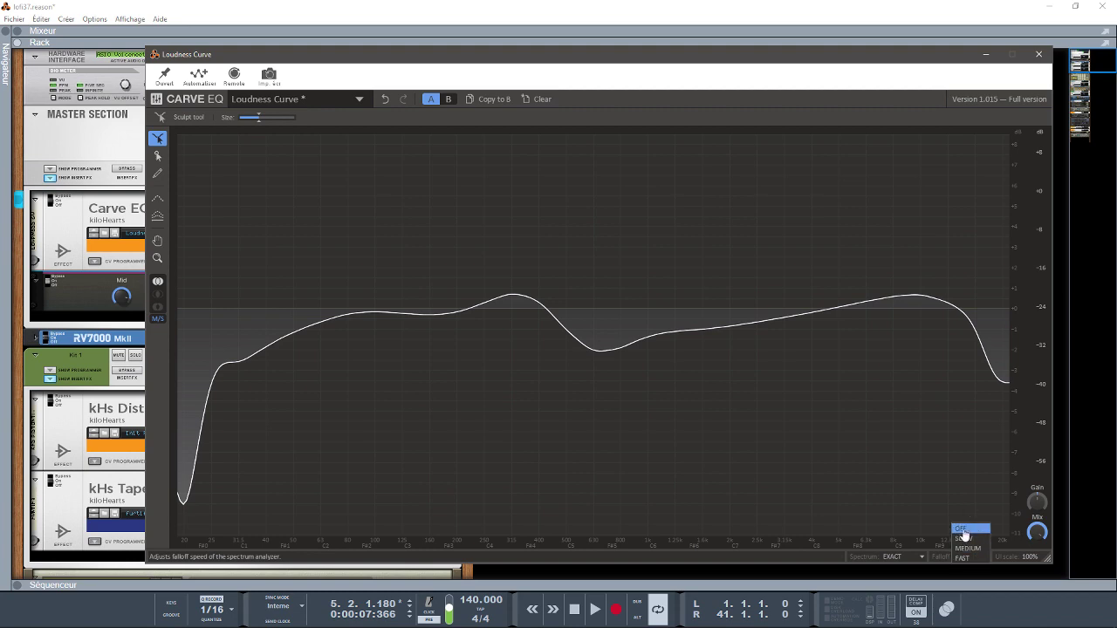
{"action": "key", "text": "space"}
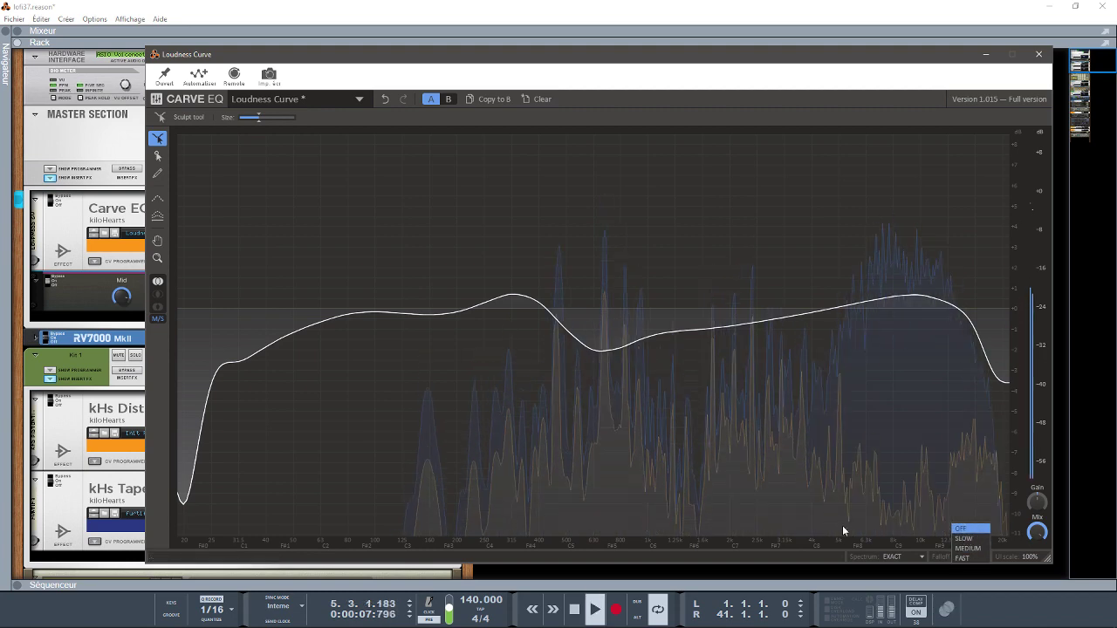
{"action": "left_click", "coordinate": [977, 539]}
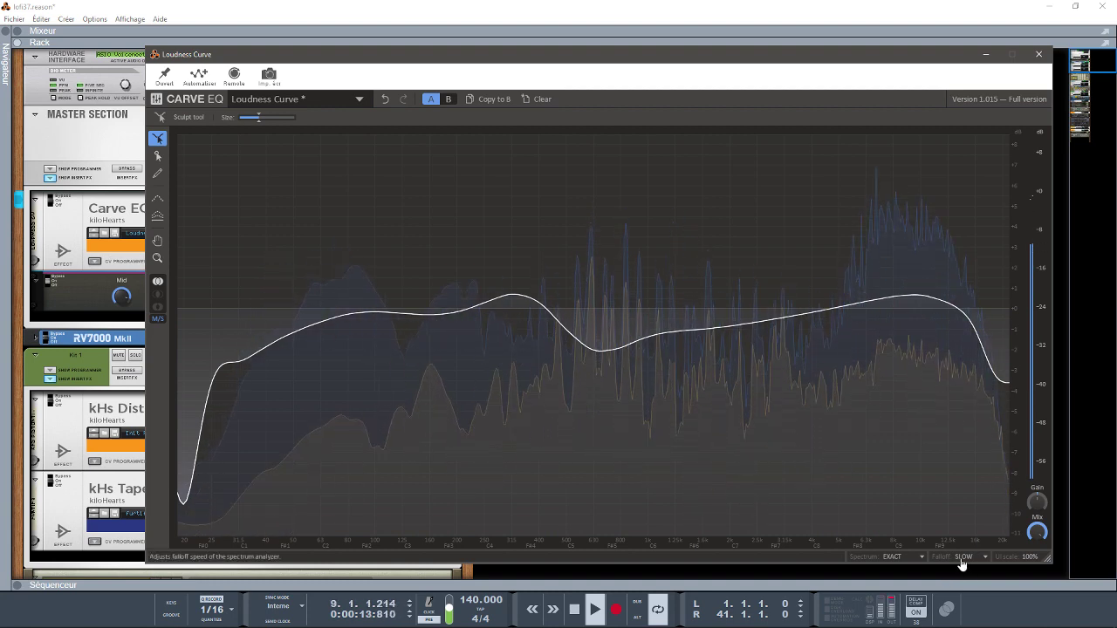
{"action": "left_click", "coordinate": [964, 557]}
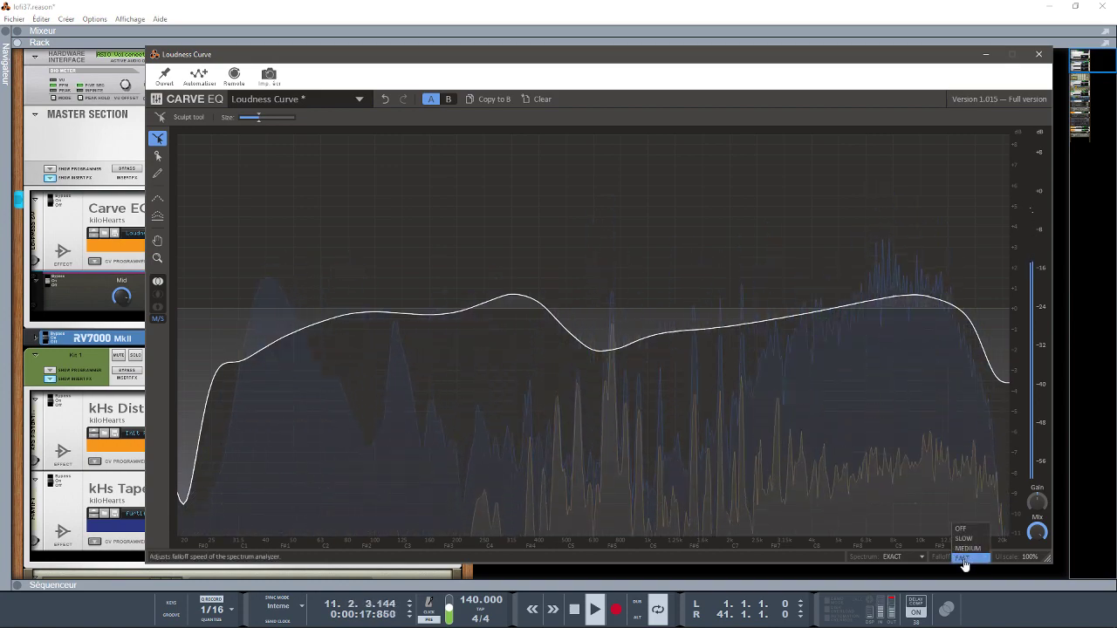
{"action": "left_click", "coordinate": [963, 558]}
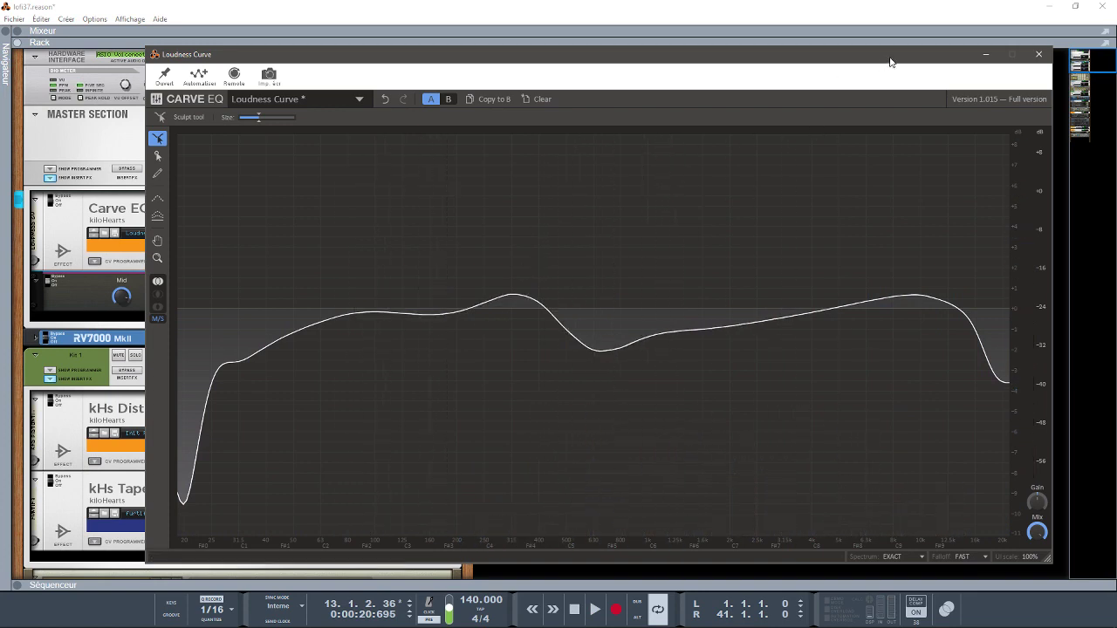
Close the Carve EQ window and bypass the master section's insert effects
{"action": "left_click", "coordinate": [1038, 55]}
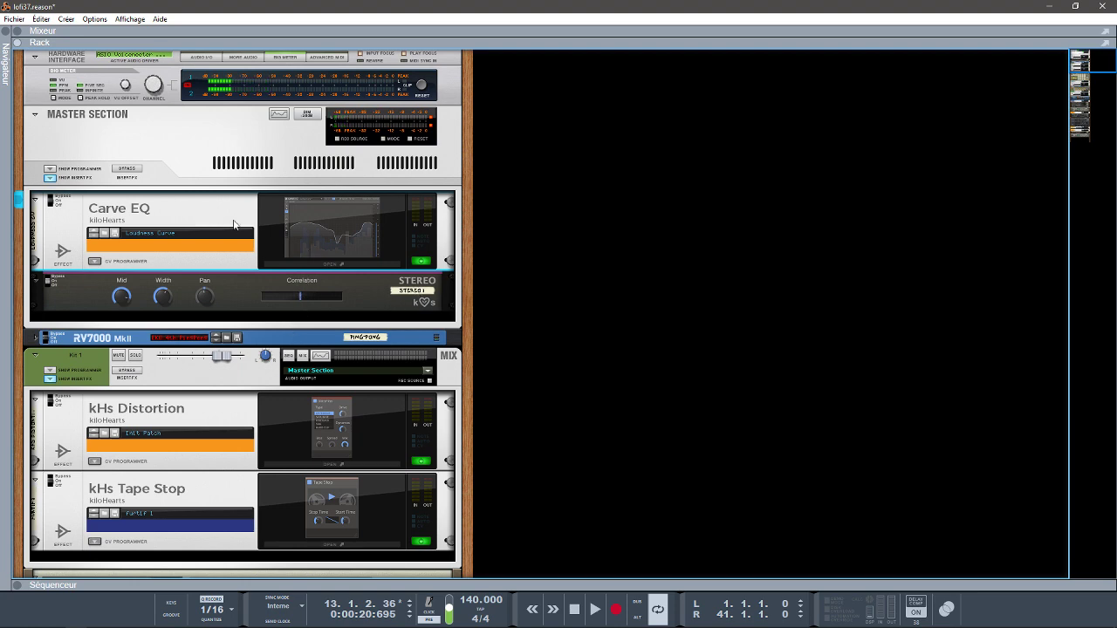
{"action": "left_click", "coordinate": [128, 169]}
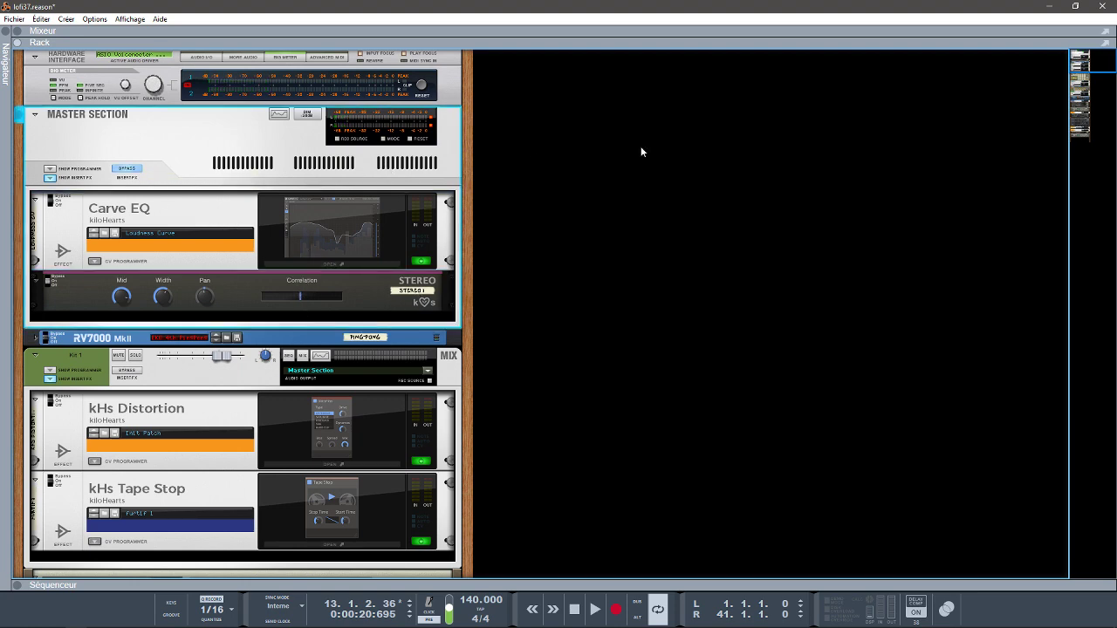
Show the kHs Distortion and kHs Tape Stop windows on Kit 1, solo that channel and reopen kHs Distortion
{"action": "left_click_drag", "start_coordinate": [1096, 60], "coordinate": [1099, 74]}
{"action": "left_click", "coordinate": [334, 201]}
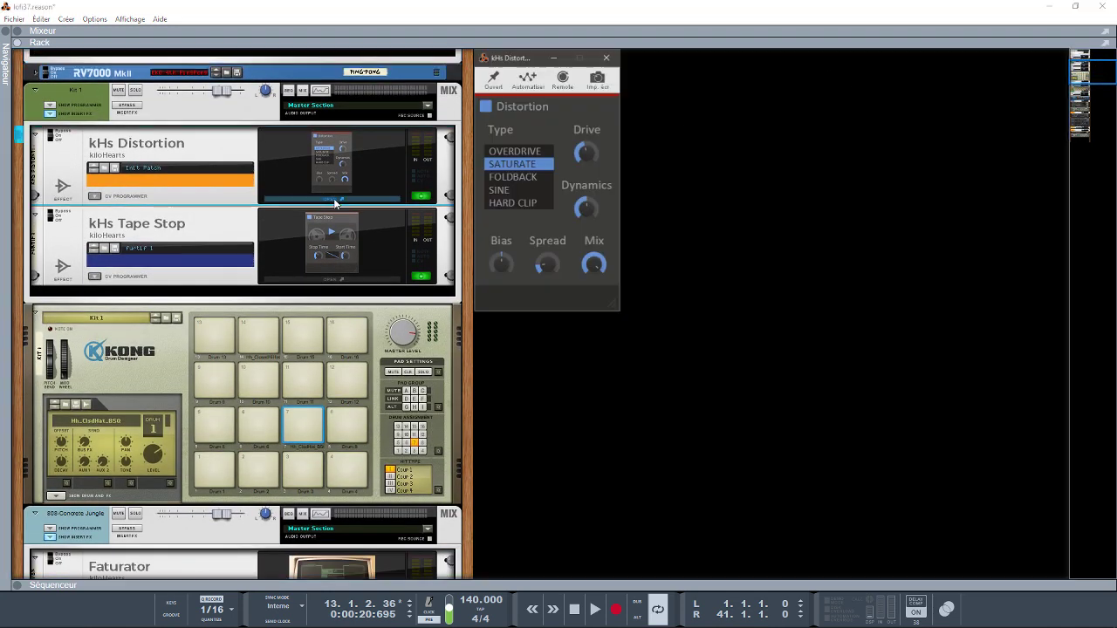
{"action": "left_click", "coordinate": [364, 281]}
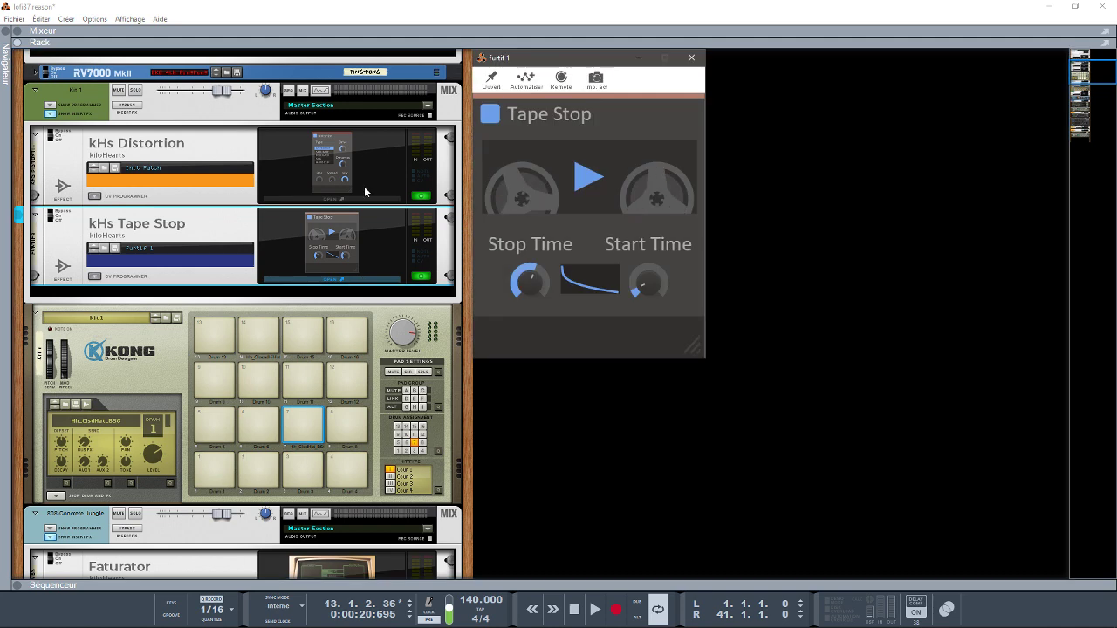
{"action": "left_click", "coordinate": [135, 91]}
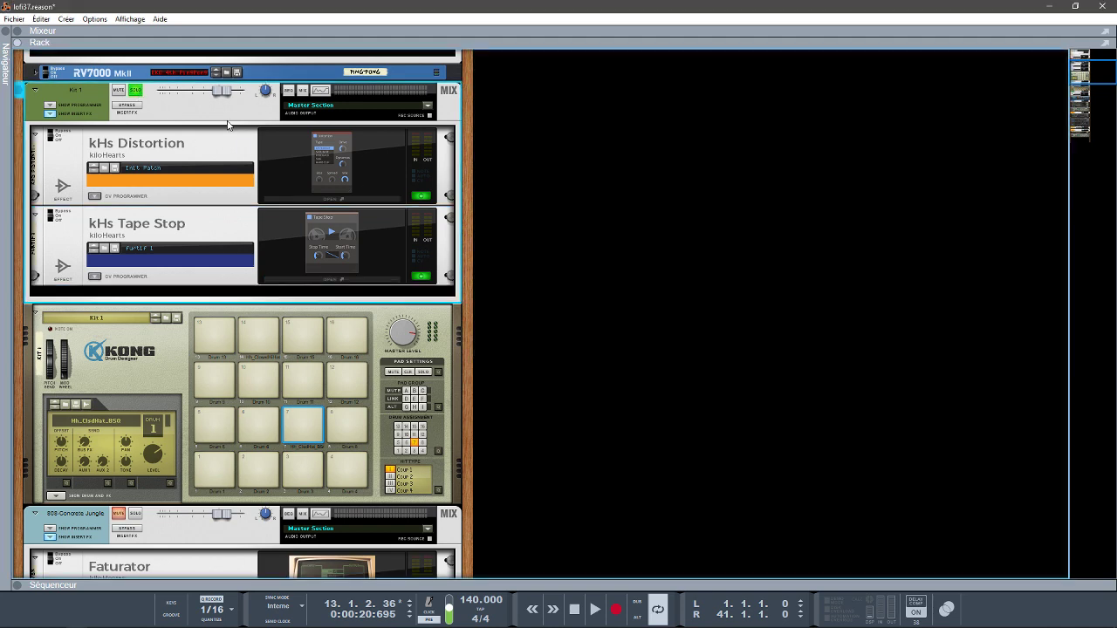
{"action": "left_click", "coordinate": [315, 202]}
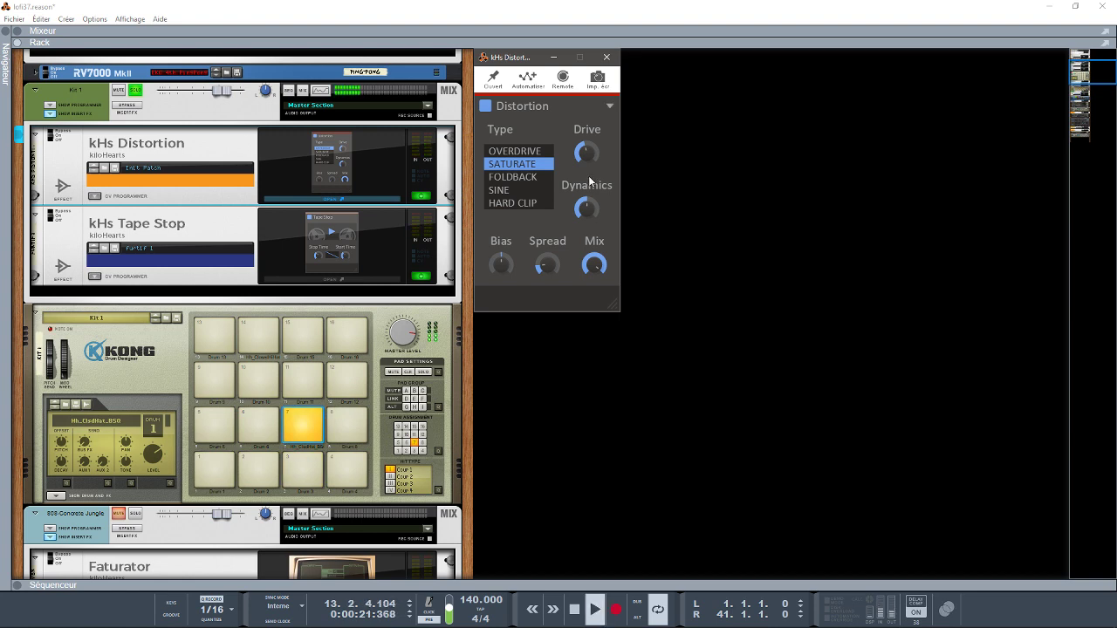
Compare Kit 1 with its insert effects bypassed, then lower Mix slightly and raise Dynamics in kHs Distortion
{"action": "left_click", "coordinate": [123, 107]}
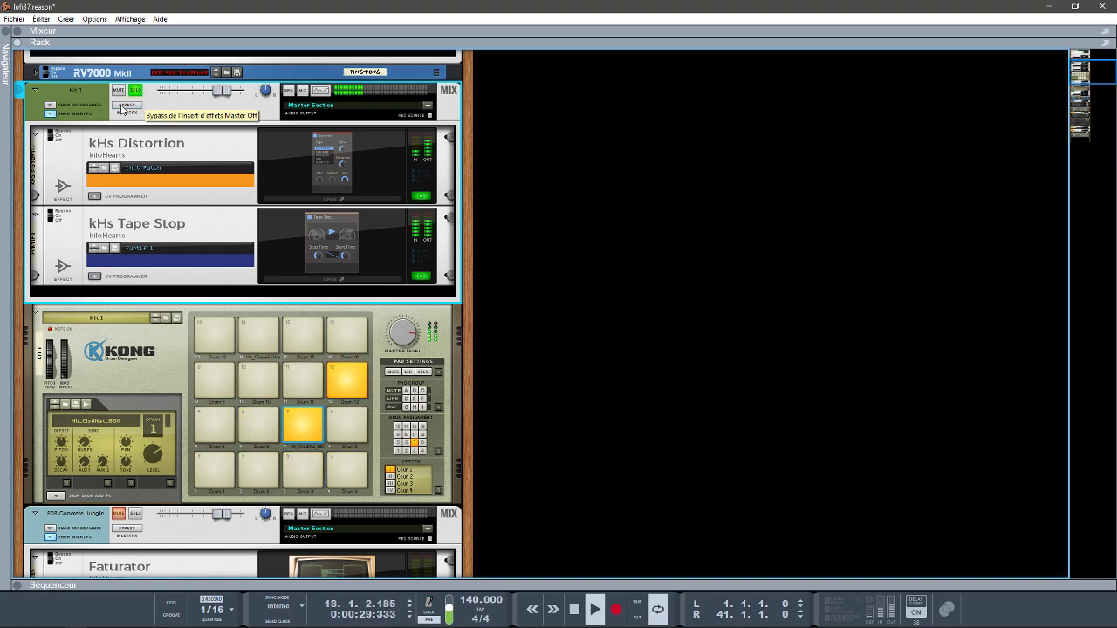
{"action": "left_click", "coordinate": [339, 200]}
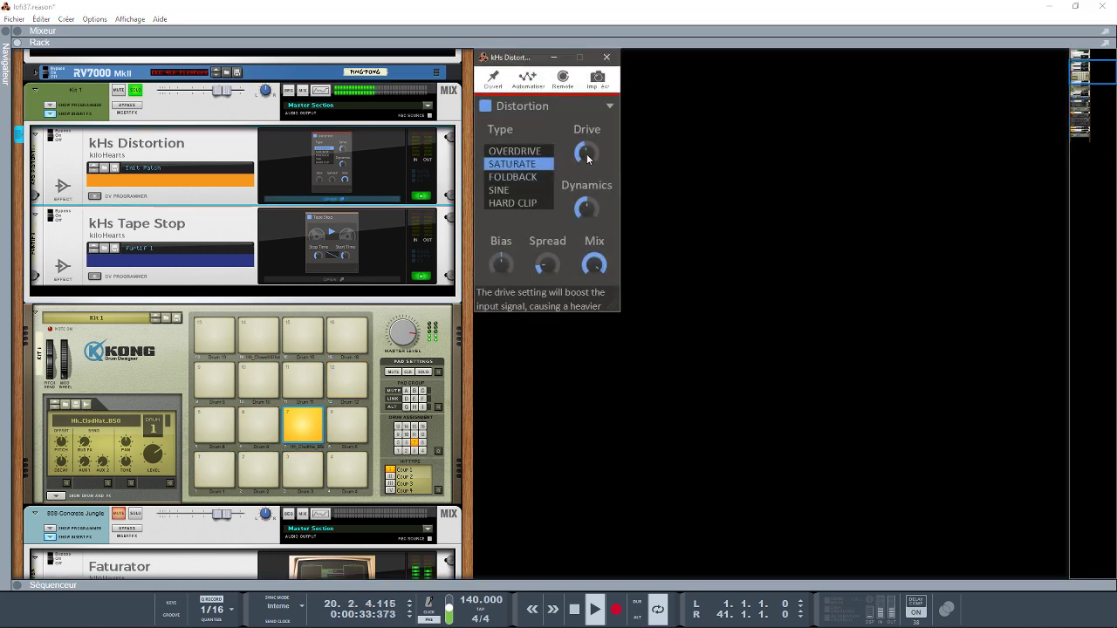
{"action": "left_click_drag", "start_coordinate": [586, 152], "coordinate": [593, 263]}
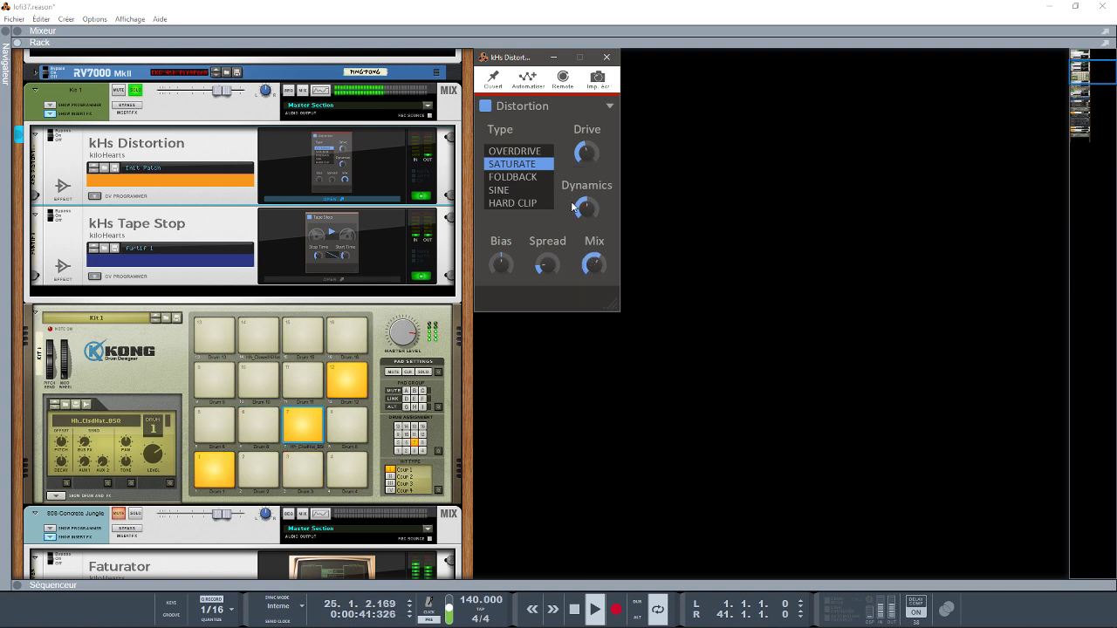
{"action": "mouse_move", "coordinate": [586, 207]}
{"action": "left_mouse_down"}
{"action": "mouse_move", "coordinate": [586, 245]}
{"action": "mouse_move", "coordinate": [587, 196]}
{"action": "left_mouse_up"}
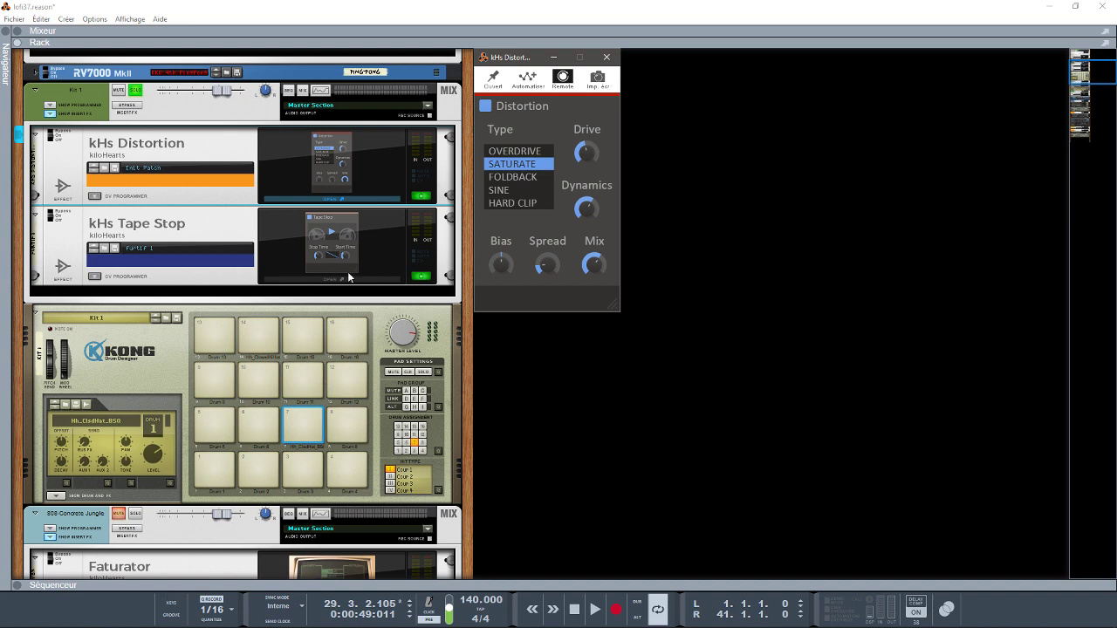
Open kHs Tape Stop on Kit 1 and play the song from the start with its Play automation lane in view
{"action": "left_click", "coordinate": [345, 277]}
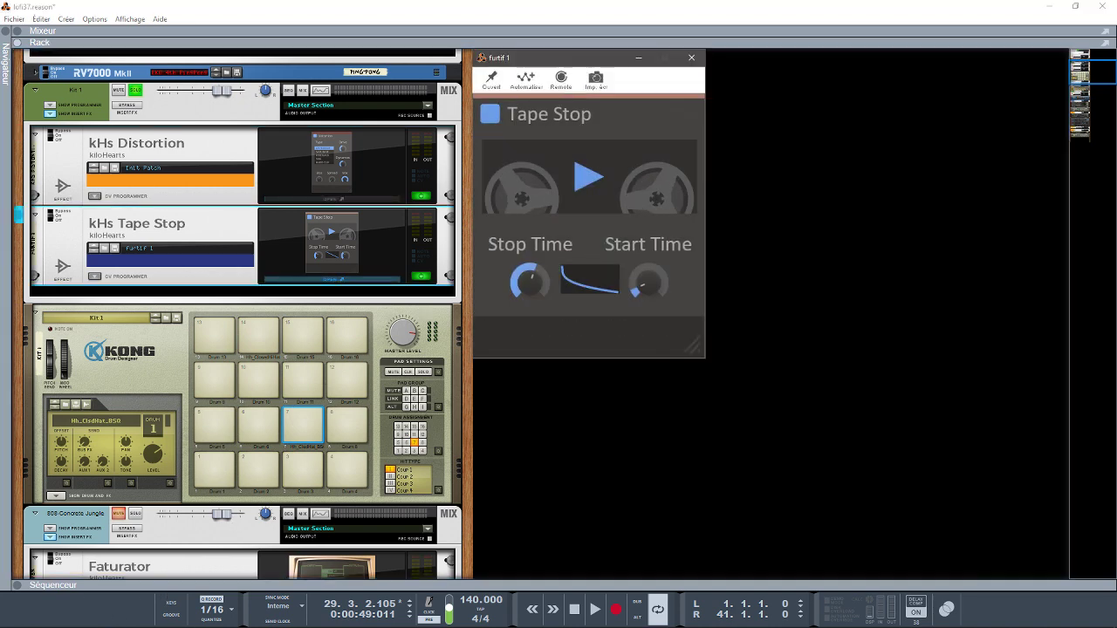
{"action": "left_click", "coordinate": [18, 587]}
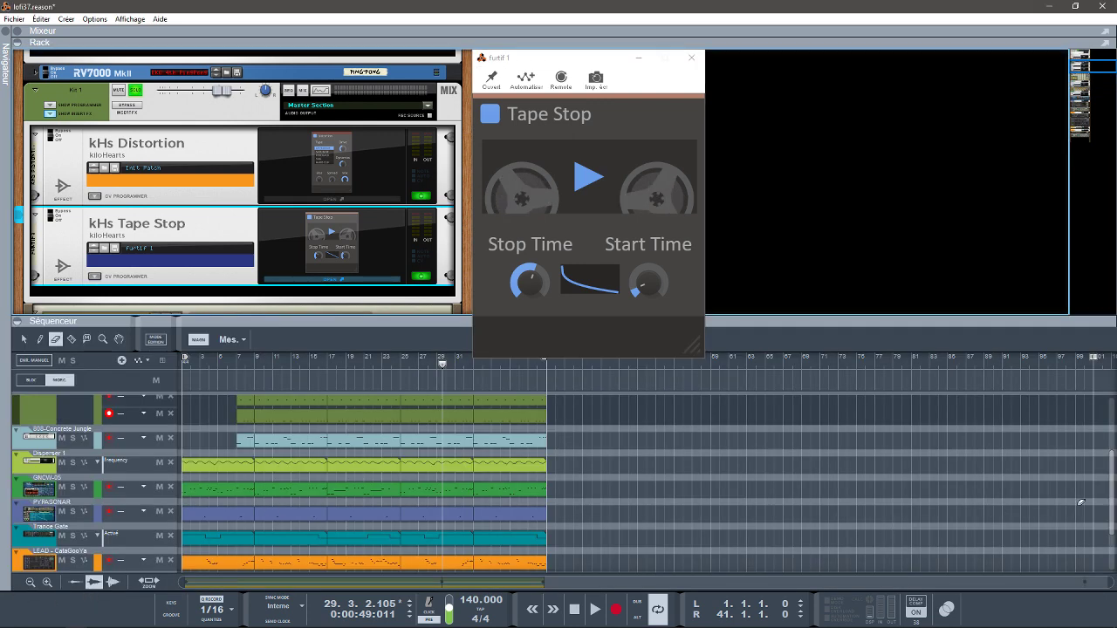
{"action": "scroll", "coordinate": [513, 463], "scroll_direction": "up", "scroll_amount": 3}
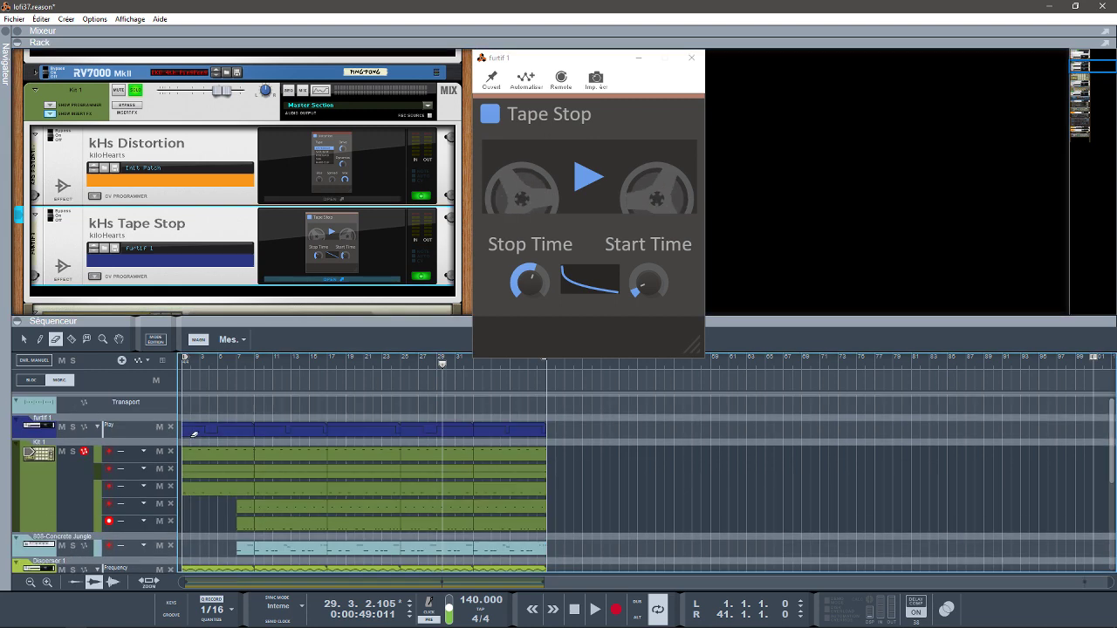
{"action": "key", "text": "space"}
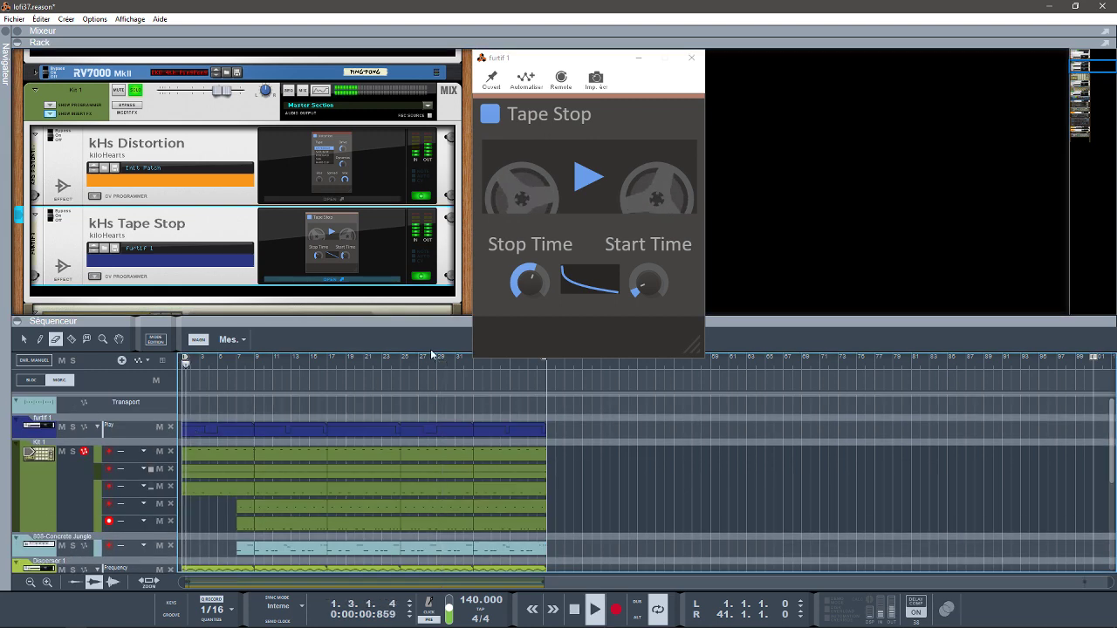
{"action": "left_click", "coordinate": [591, 185]}
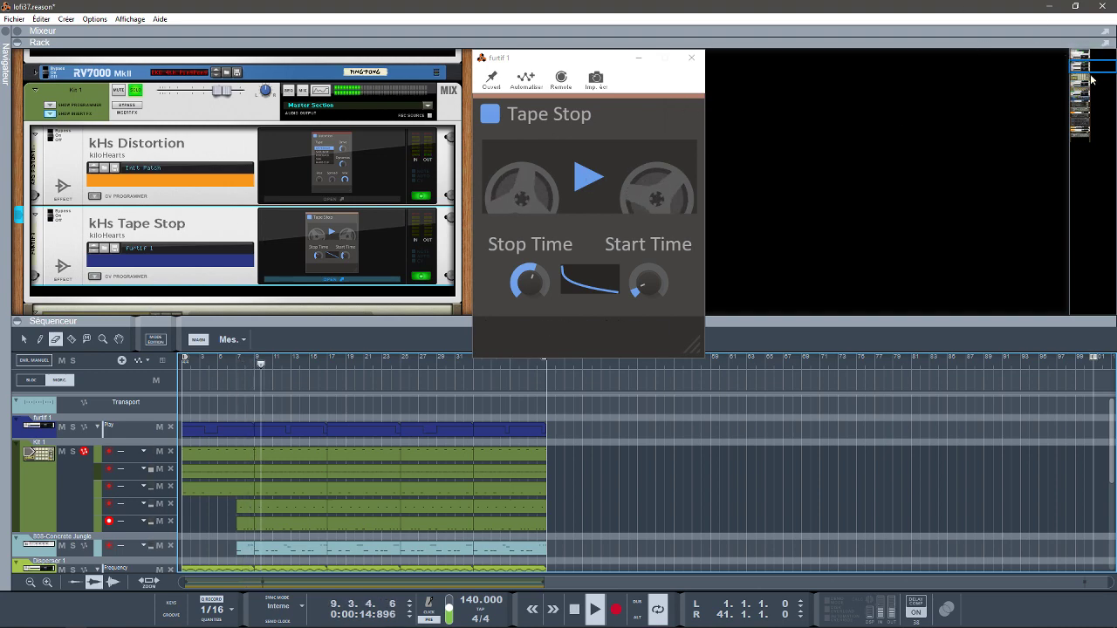
Solo the 808-Concrete Jungle channel and turn off the solo on Kit 1
{"action": "left_click_drag", "start_coordinate": [1083, 68], "coordinate": [1086, 83]}
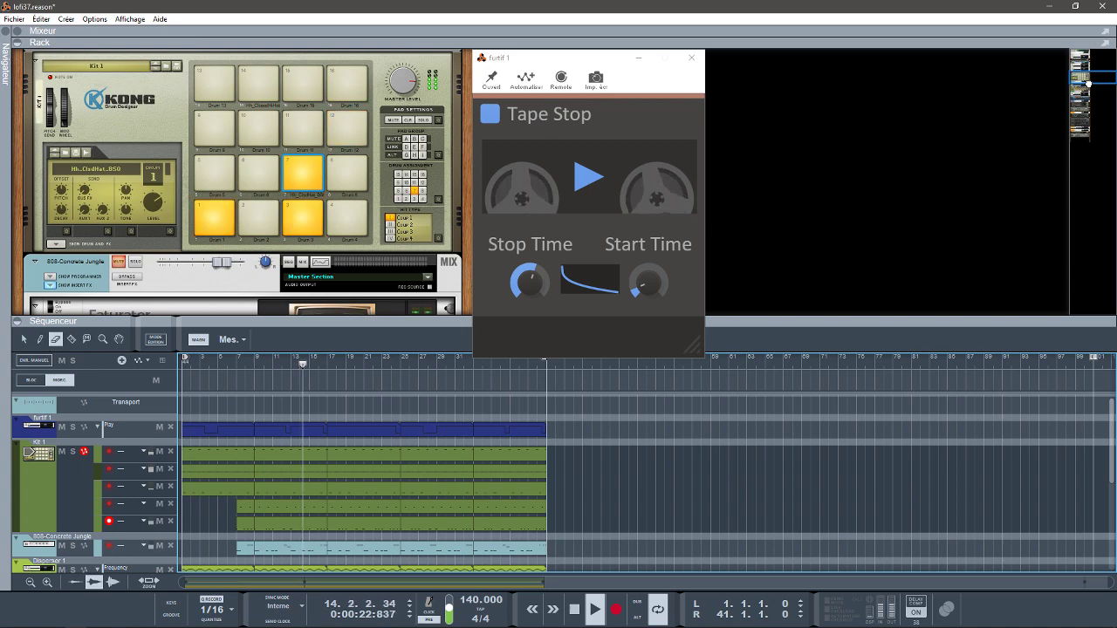
{"action": "left_click_drag", "start_coordinate": [1088, 83], "coordinate": [1092, 91]}
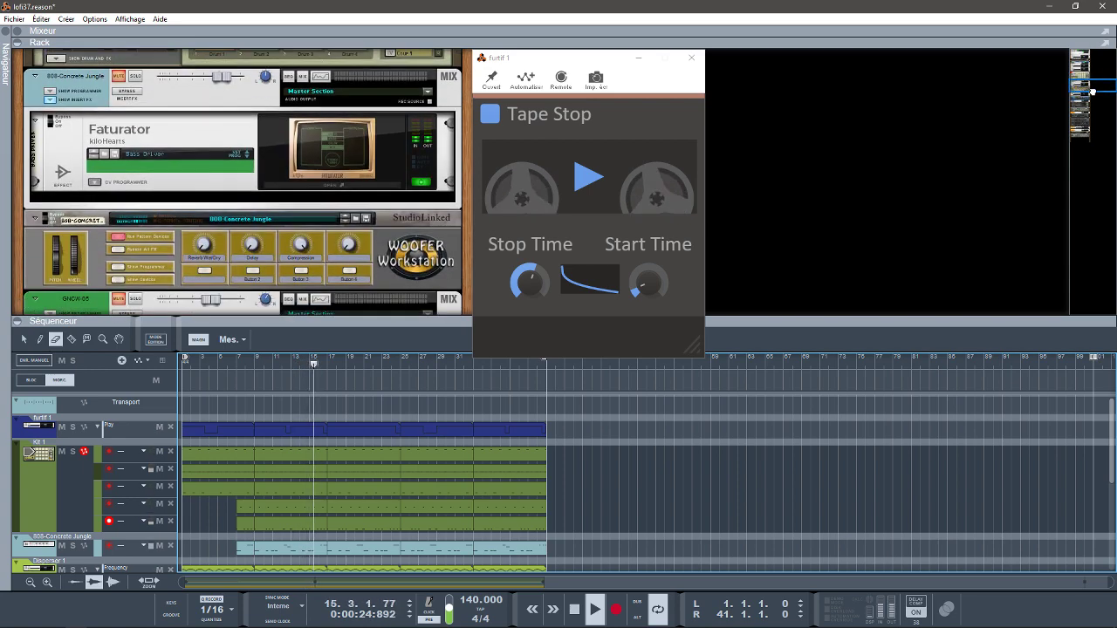
{"action": "left_click", "coordinate": [136, 77]}
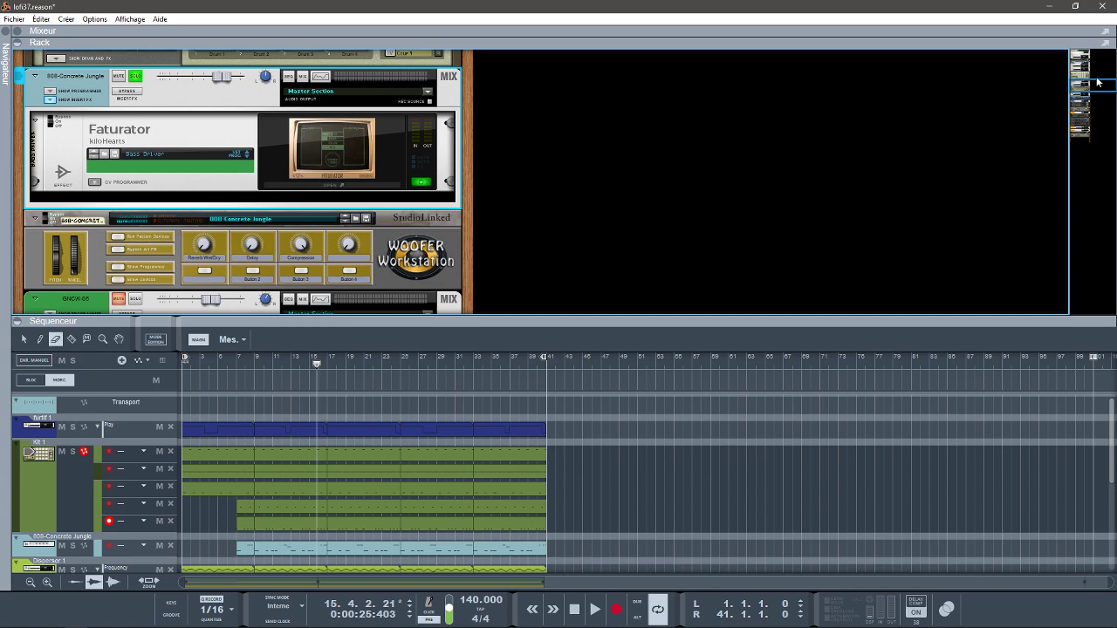
{"action": "left_click_drag", "start_coordinate": [1083, 85], "coordinate": [1082, 59]}
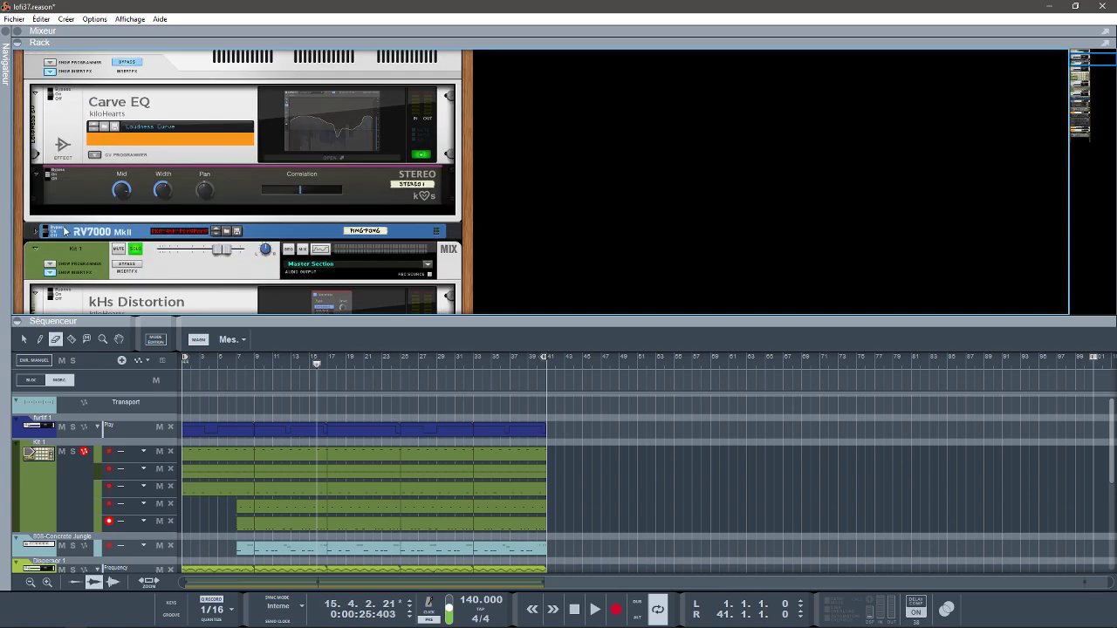
{"action": "left_click", "coordinate": [137, 250]}
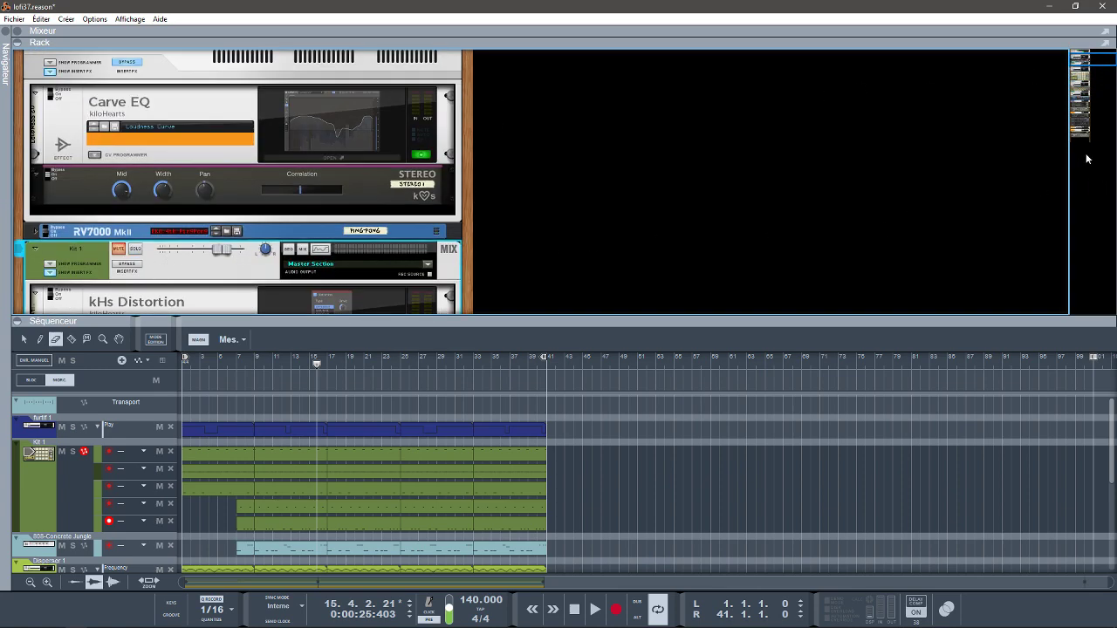
With the song playing, show the Faturator window with the Bass Driver patch on 808-Concrete Jungle
{"action": "left_click_drag", "start_coordinate": [1110, 63], "coordinate": [1111, 91]}
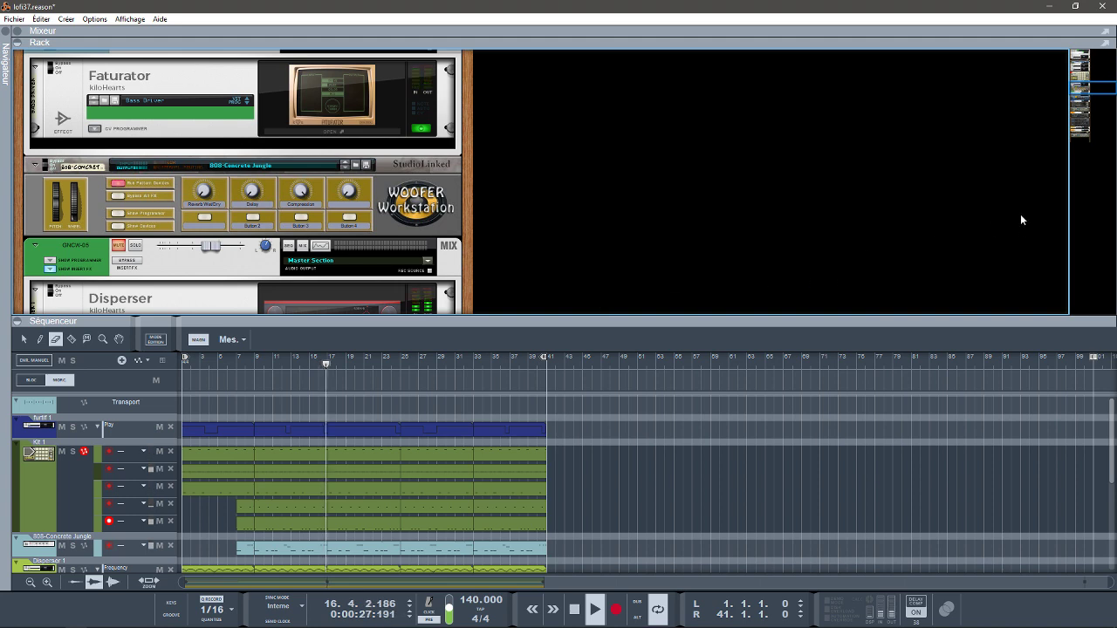
{"action": "left_click_drag", "start_coordinate": [1083, 91], "coordinate": [1084, 86]}
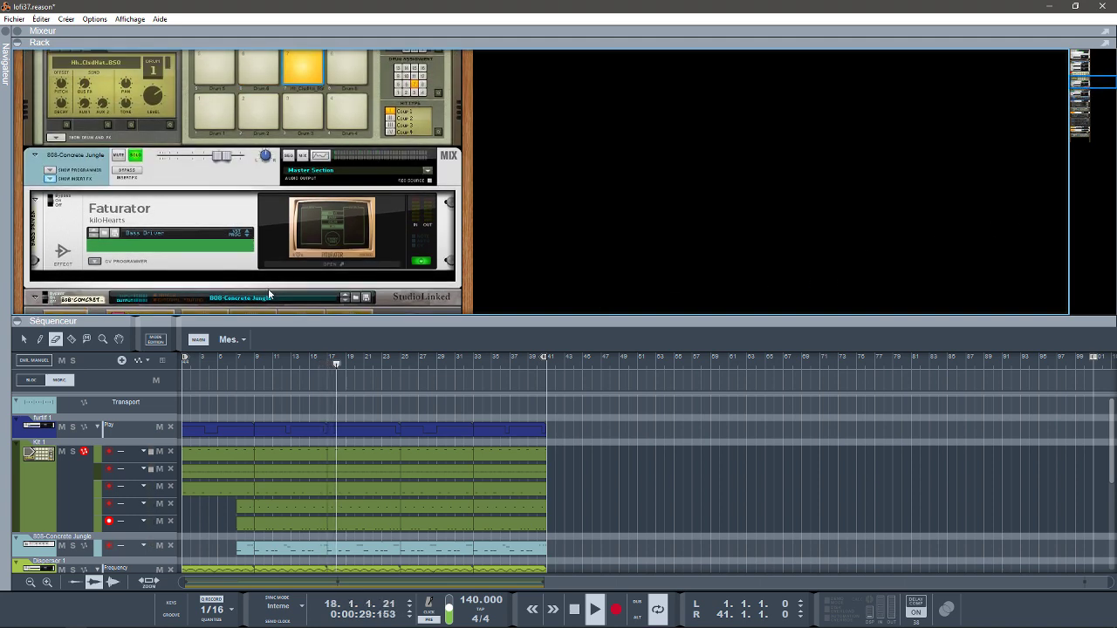
{"action": "left_click", "coordinate": [332, 264]}
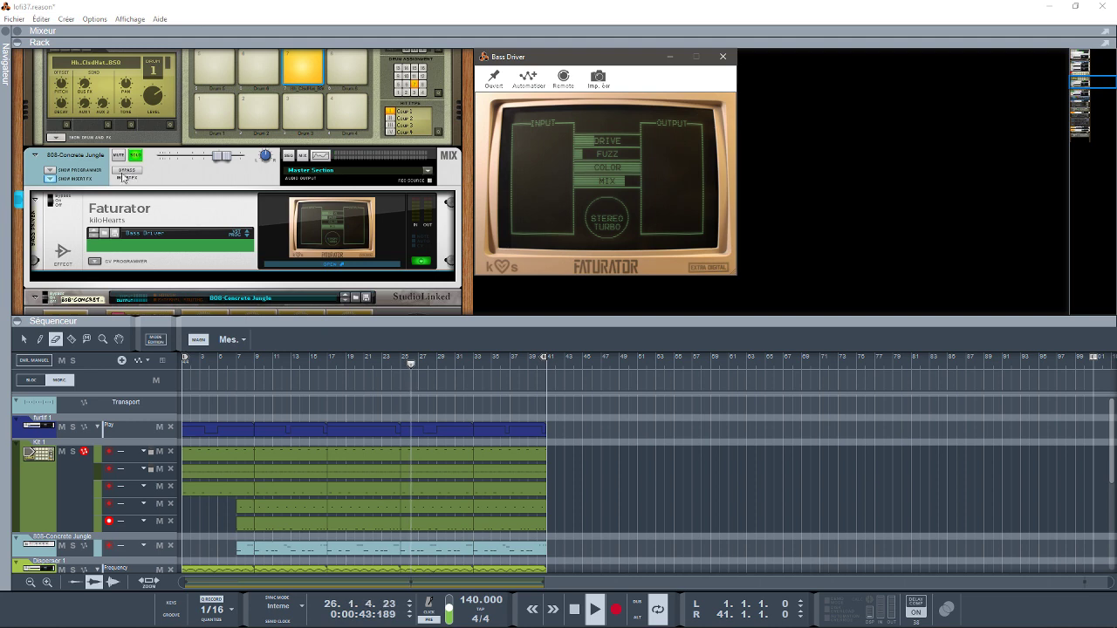
{"action": "left_click", "coordinate": [337, 256]}
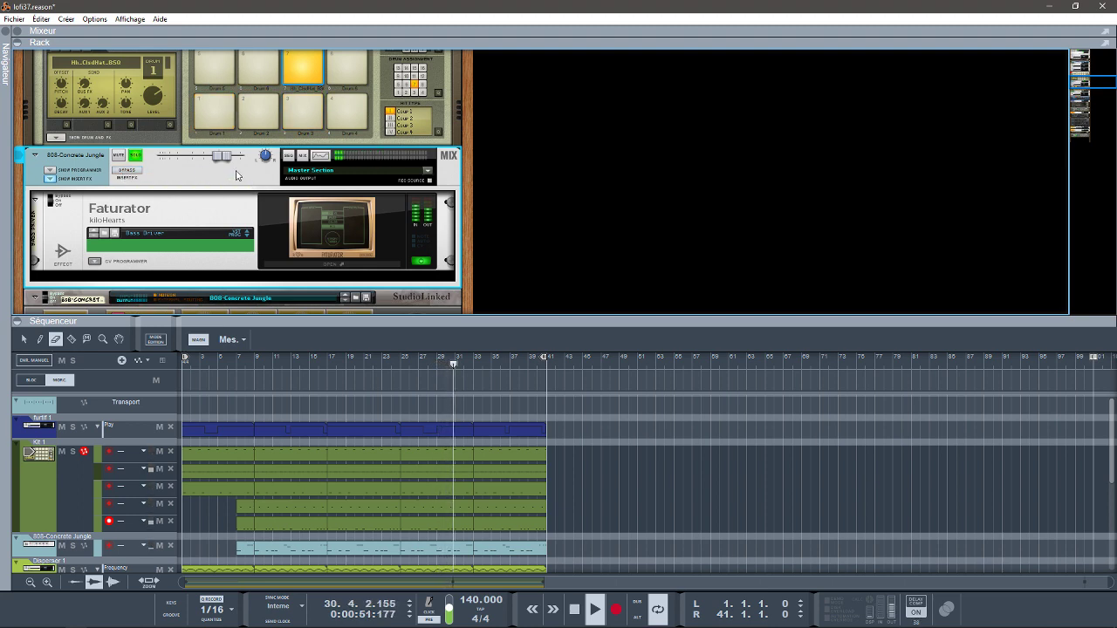
{"action": "left_click", "coordinate": [362, 253]}
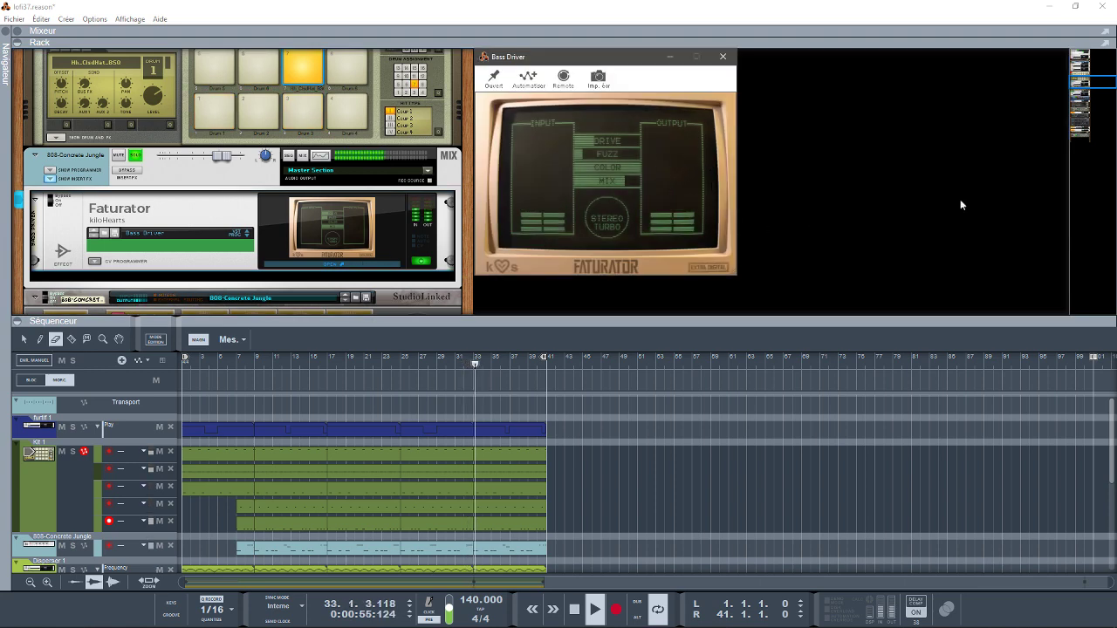
Close the Faturator window, stop playback and bring the GNCW-05 channel's Disperser into view
{"action": "left_click", "coordinate": [1092, 84]}
{"action": "left_click_drag", "start_coordinate": [1092, 84], "coordinate": [1095, 91]}
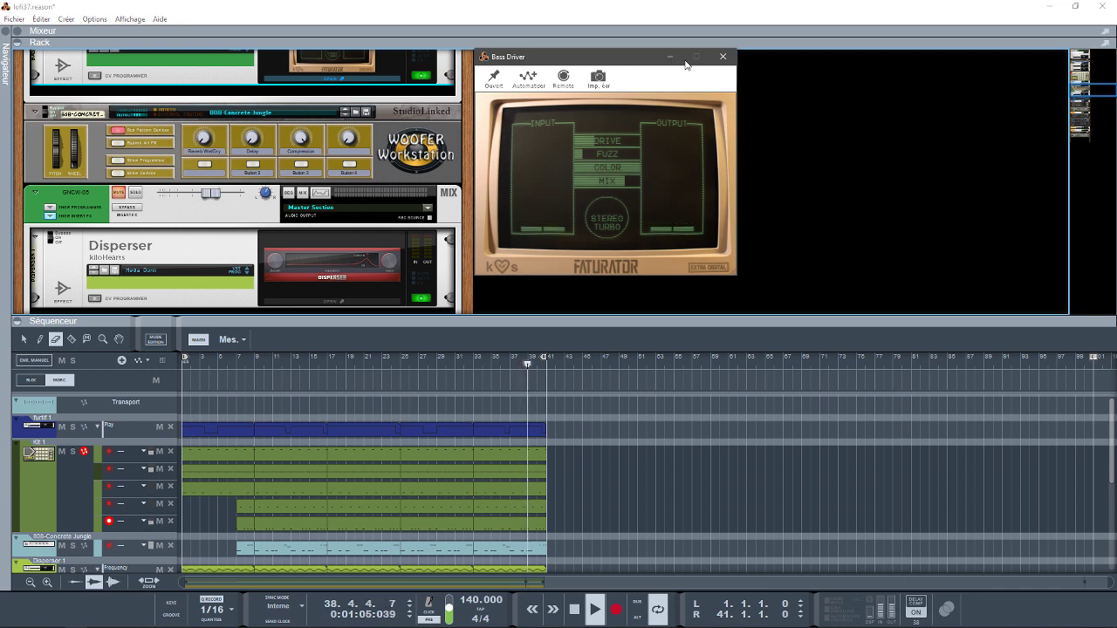
{"action": "left_click", "coordinate": [722, 56]}
{"action": "key", "text": "space"}
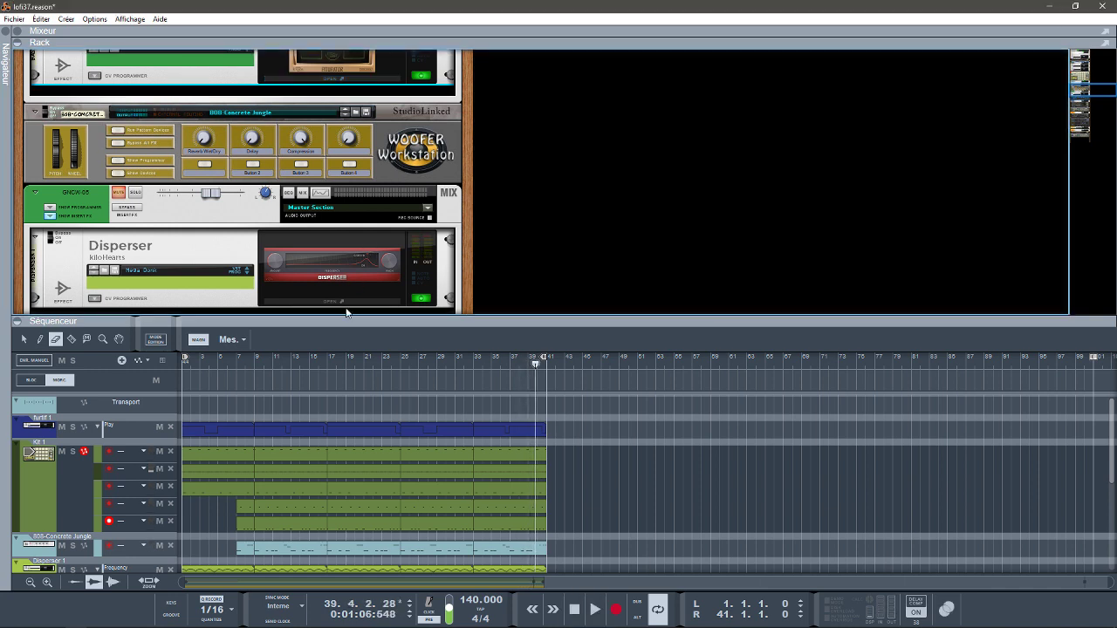
Open Disperser on GNCW-05 and sweep its frequency across the range, releasing it at about 633 Hz
{"action": "left_click", "coordinate": [345, 309]}
{"action": "left_click", "coordinate": [343, 304]}
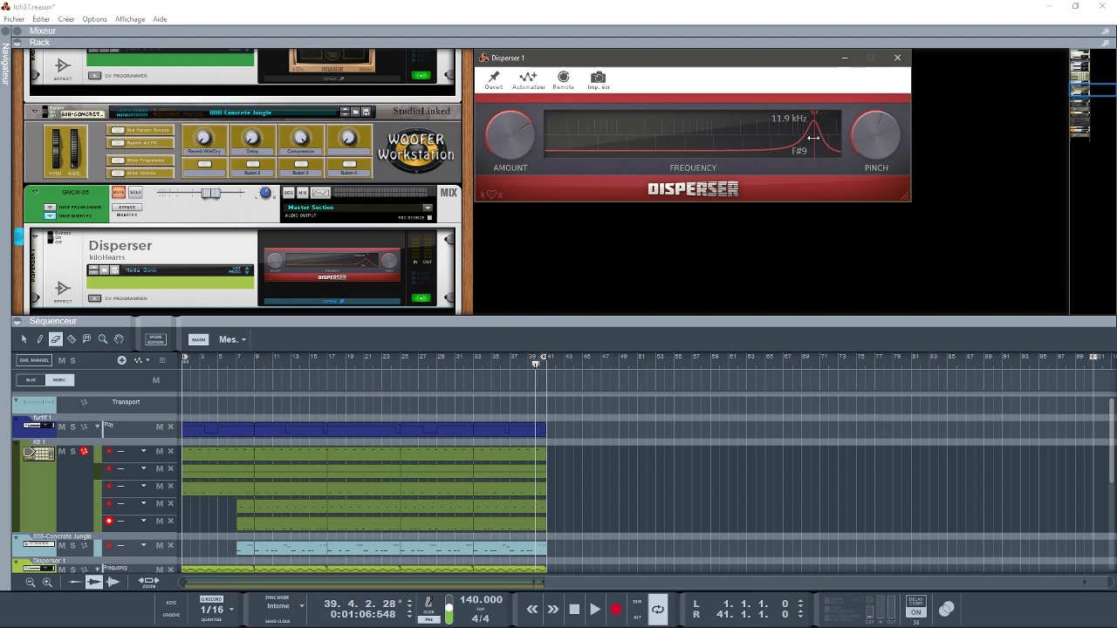
{"action": "left_click_drag", "start_coordinate": [813, 137], "coordinate": [530, 142]}
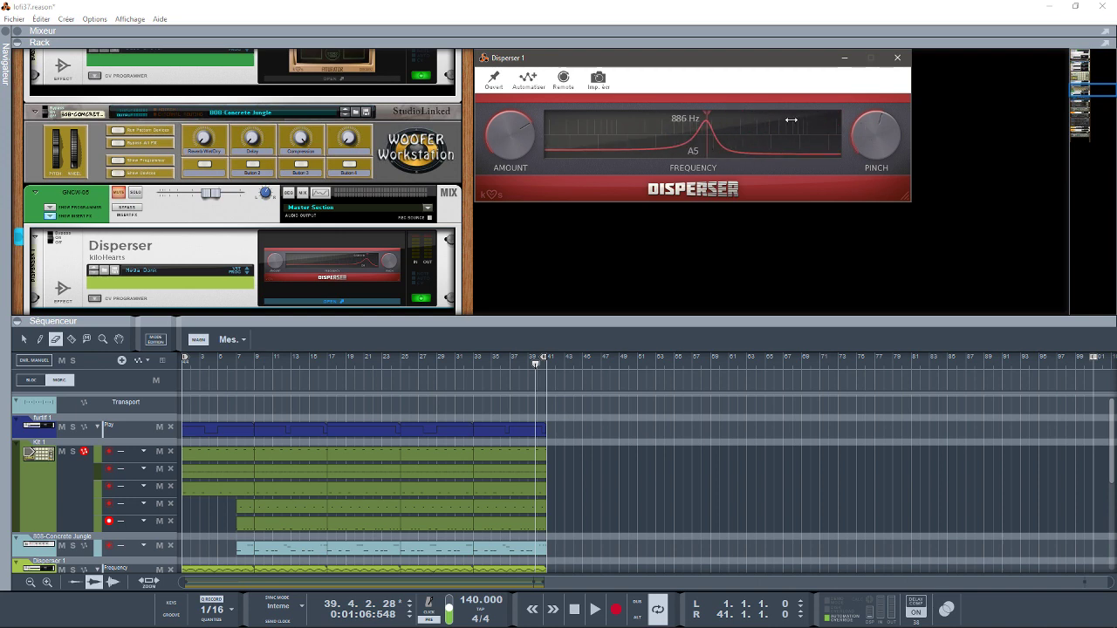
{"action": "mouse_move", "coordinate": [704, 143]}
{"action": "left_mouse_down"}
{"action": "mouse_move", "coordinate": [786, 140]}
{"action": "mouse_move", "coordinate": [616, 144]}
{"action": "mouse_move", "coordinate": [834, 131]}
{"action": "mouse_move", "coordinate": [663, 139]}
{"action": "mouse_move", "coordinate": [825, 129]}
{"action": "mouse_move", "coordinate": [689, 144]}
{"action": "left_mouse_up"}
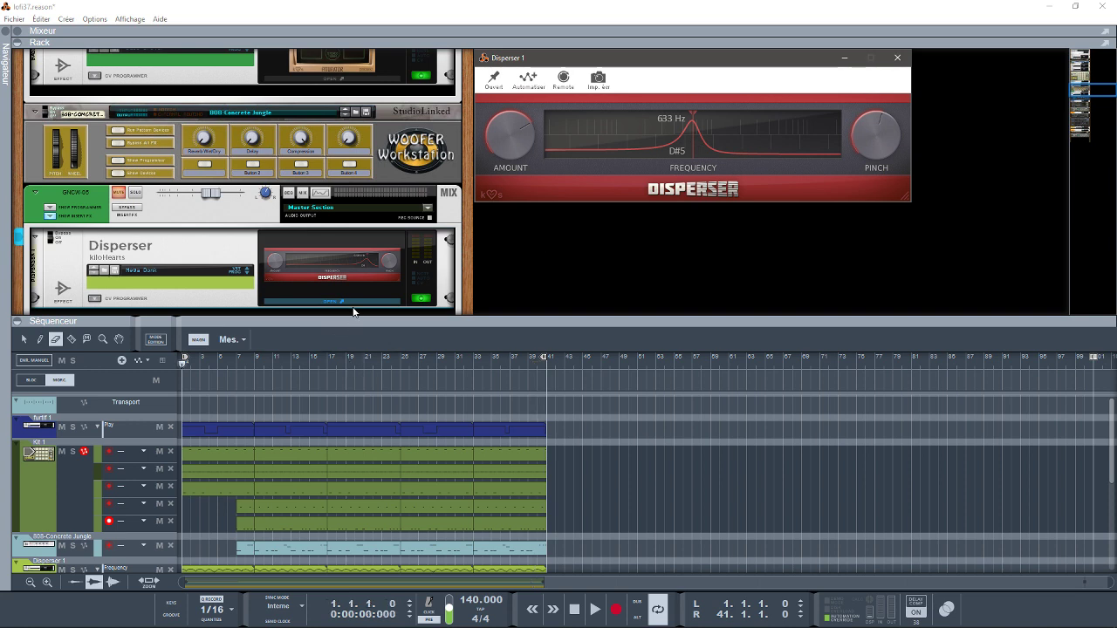
Play the song from the start, solo GNCW-05 and reopen its Disperser window
{"action": "key", "text": "space"}
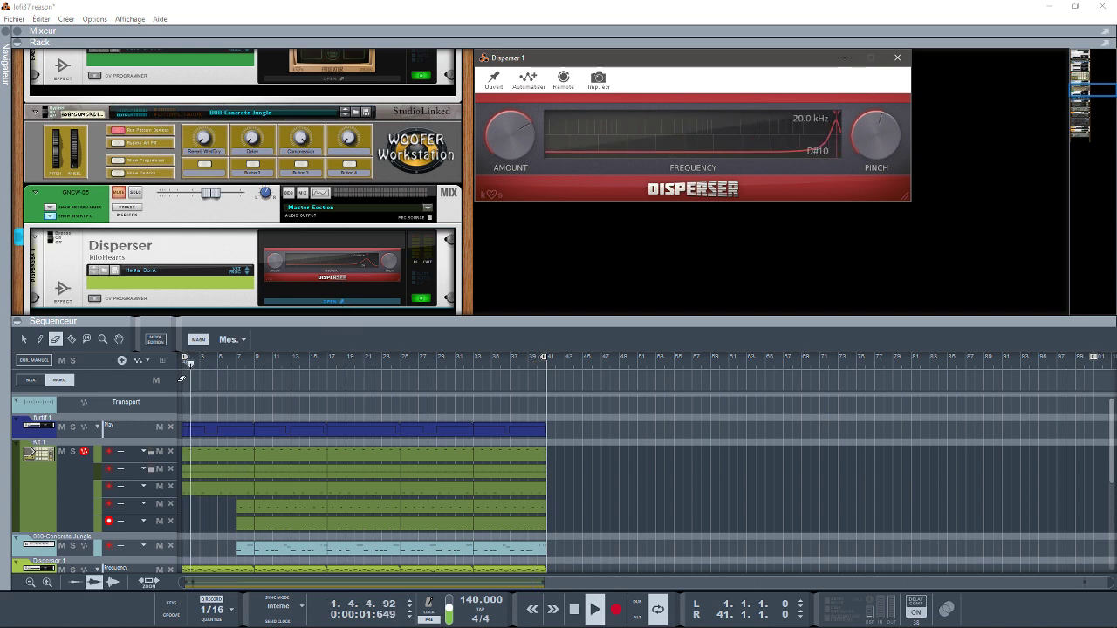
{"action": "left_click", "coordinate": [137, 193]}
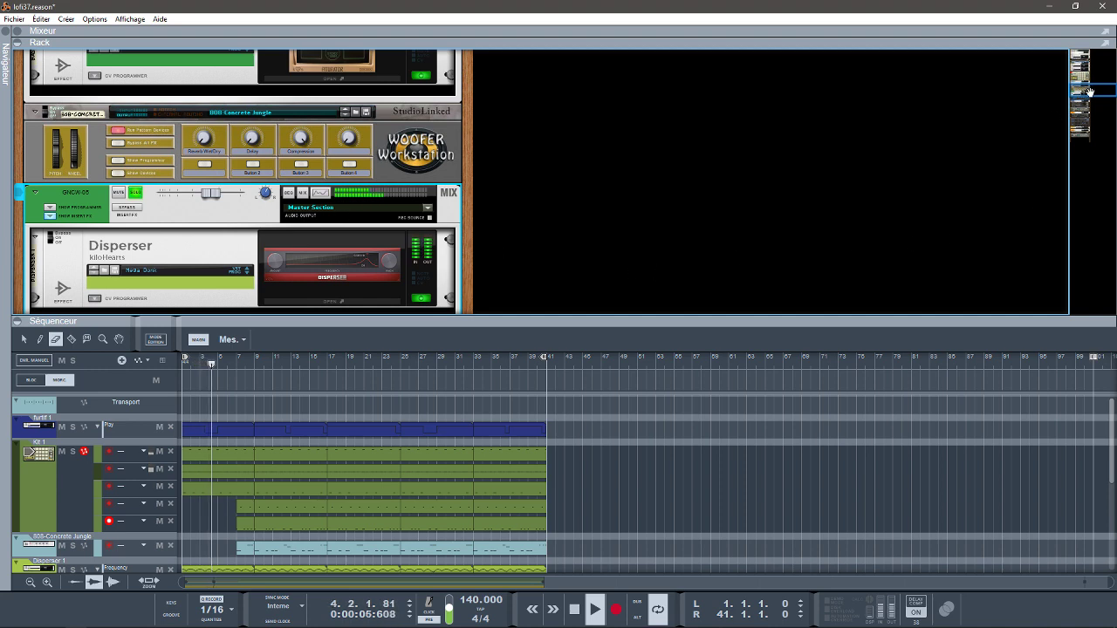
{"action": "left_click_drag", "start_coordinate": [1082, 90], "coordinate": [1088, 96]}
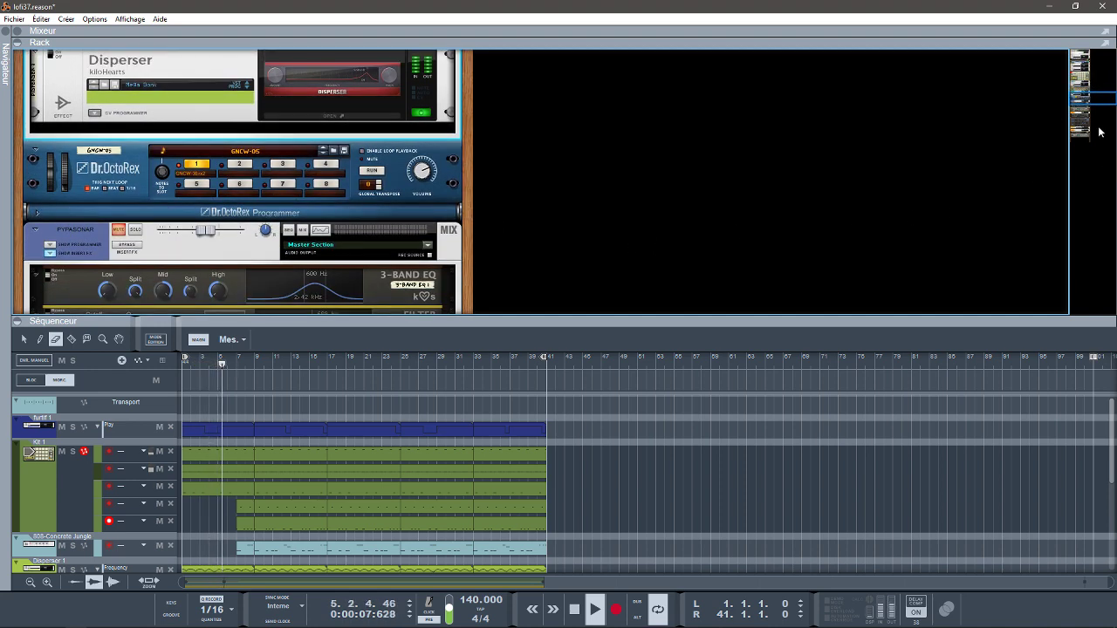
{"action": "left_click", "coordinate": [384, 114]}
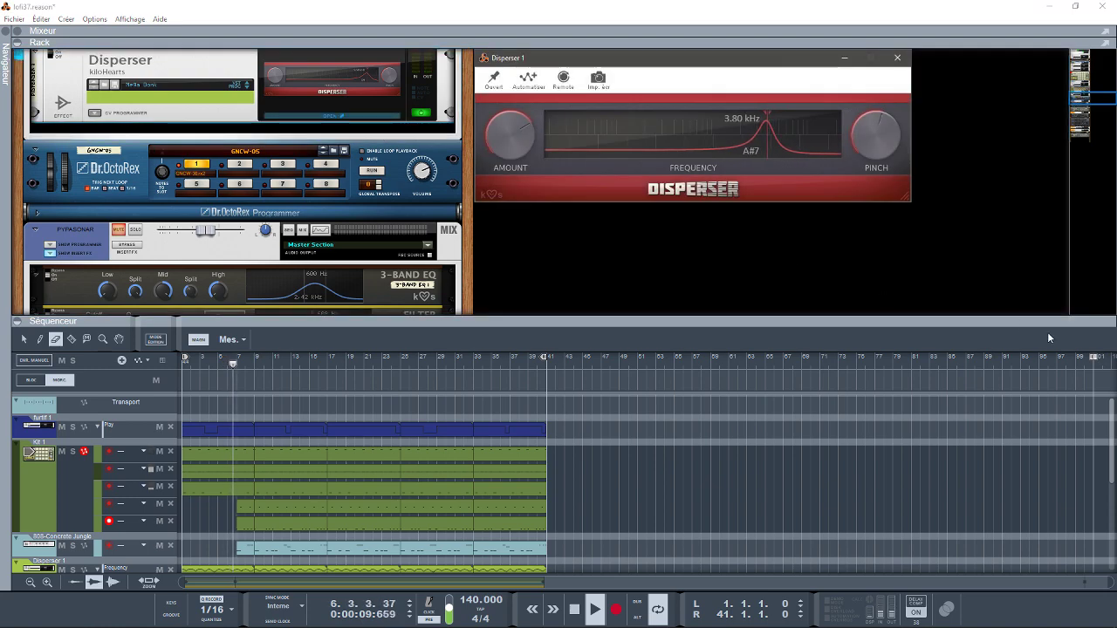
Close the Disperser window and turn off the solo on 808-Concrete Jungle, leaving GNCW-05 soloed
{"action": "mouse_move", "coordinate": [1110, 408]}
{"action": "left_mouse_down"}
{"action": "mouse_move", "coordinate": [1110, 436]}
{"action": "mouse_move", "coordinate": [1110, 406]}
{"action": "mouse_move", "coordinate": [1110, 421]}
{"action": "left_mouse_up"}
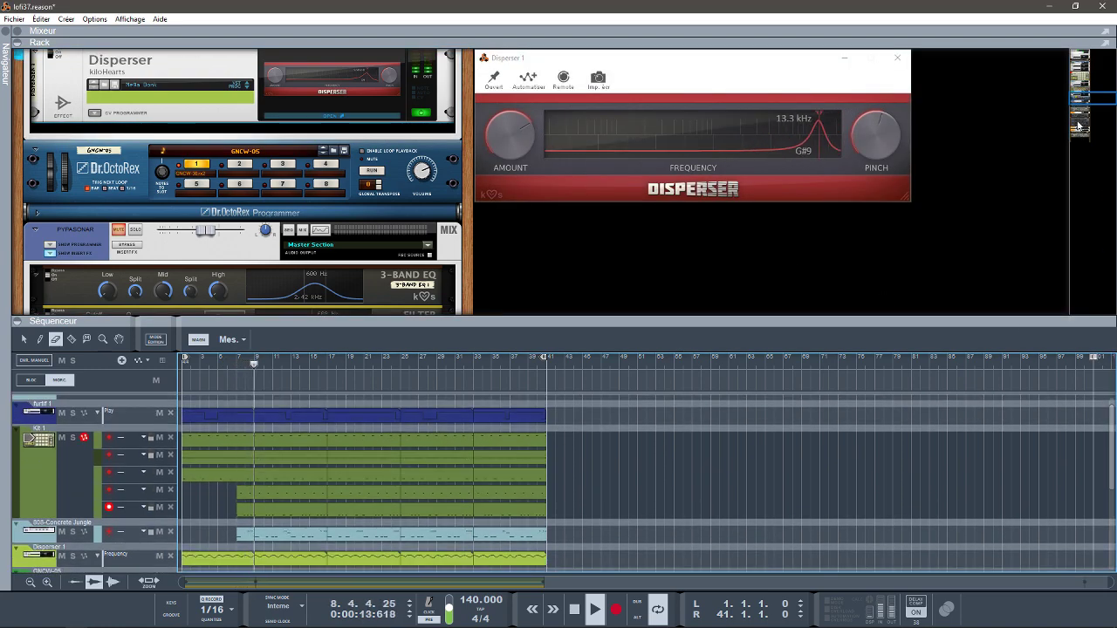
{"action": "left_click_drag", "start_coordinate": [1078, 94], "coordinate": [1078, 85]}
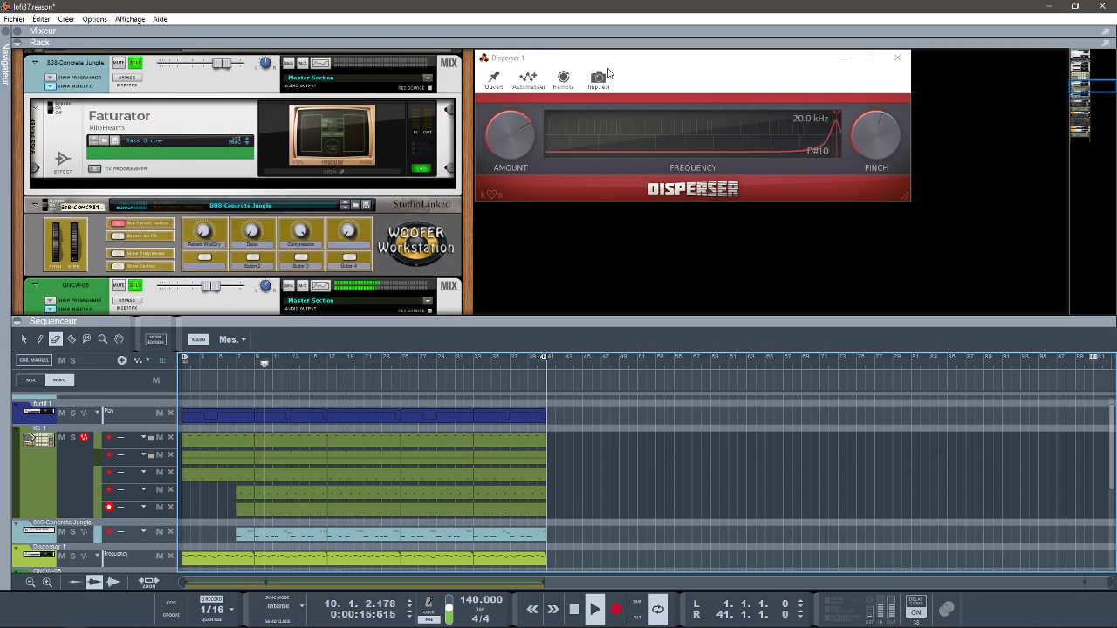
{"action": "left_click", "coordinate": [896, 58]}
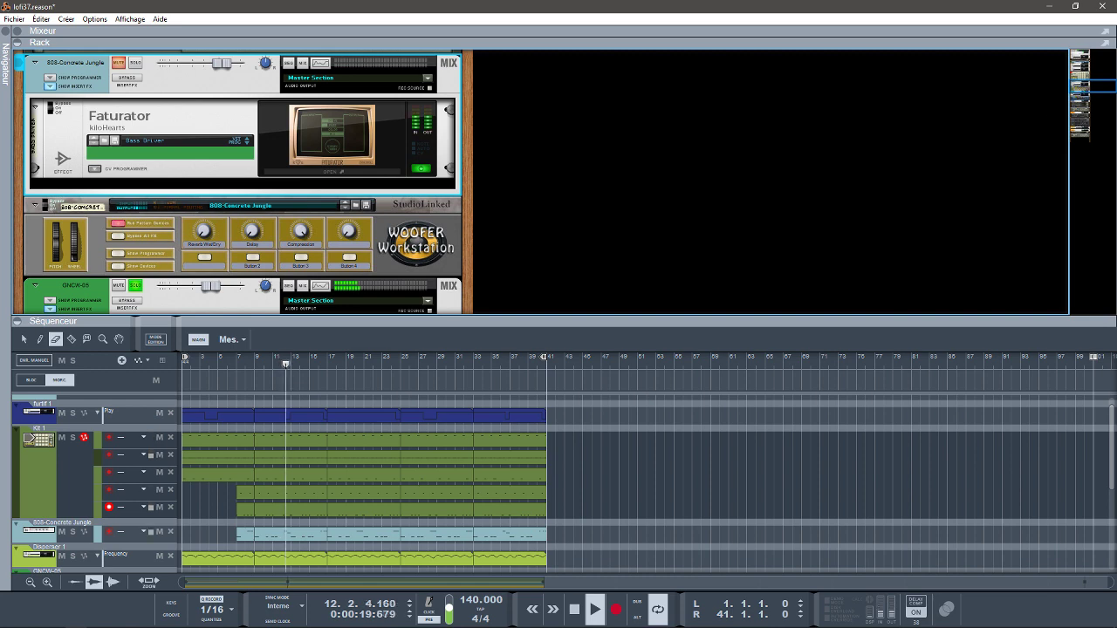
Reopen Disperser on GNCW-05 to watch its automated frequency, find its Frequency lane in the sequencer and stop playback
{"action": "left_click_drag", "start_coordinate": [1079, 88], "coordinate": [1080, 98]}
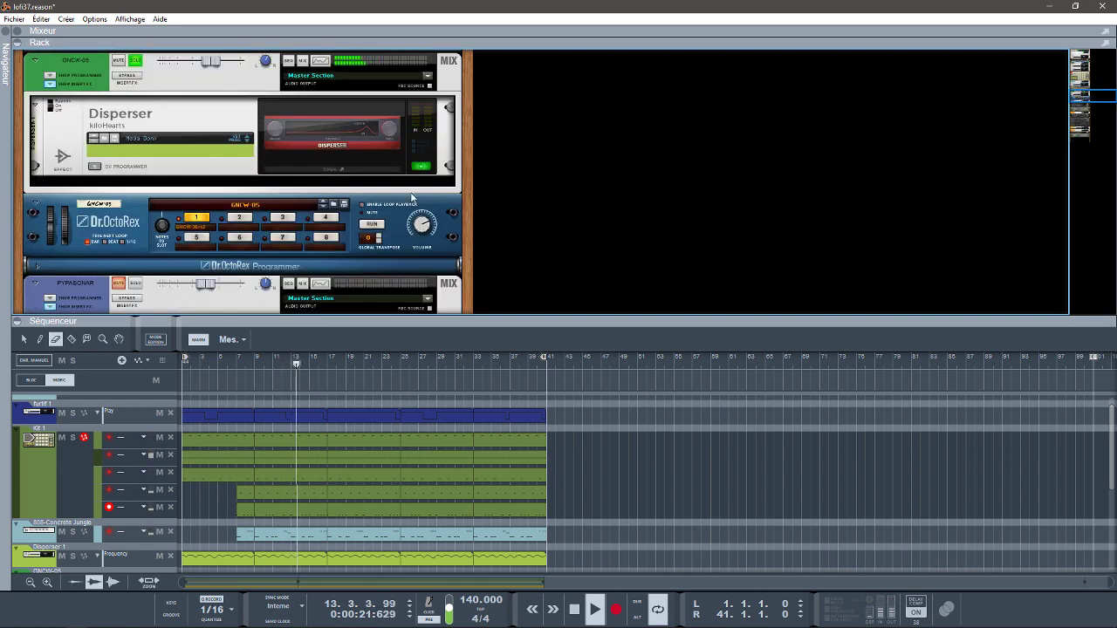
{"action": "left_click", "coordinate": [355, 172]}
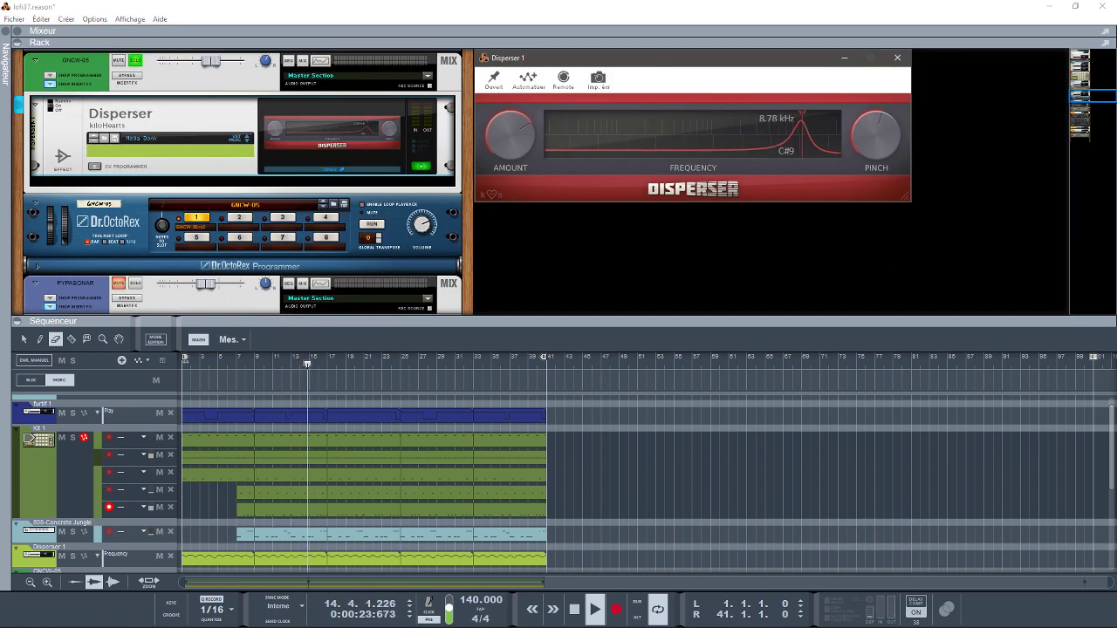
{"action": "scroll", "coordinate": [762, 485], "scroll_direction": "down", "scroll_amount": 2}
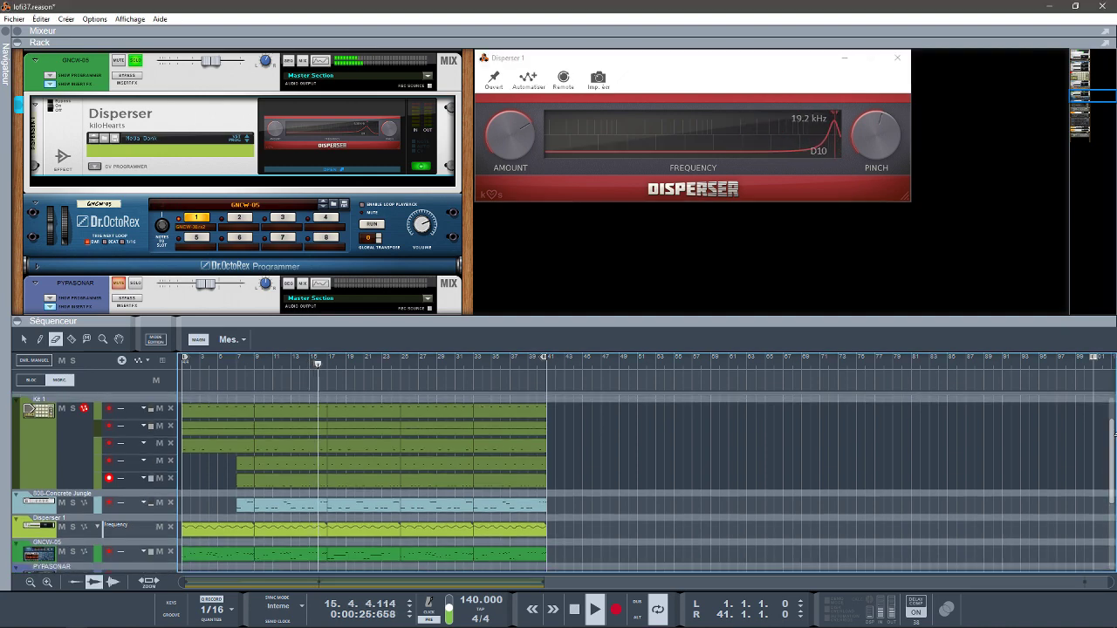
{"action": "key", "text": "space"}
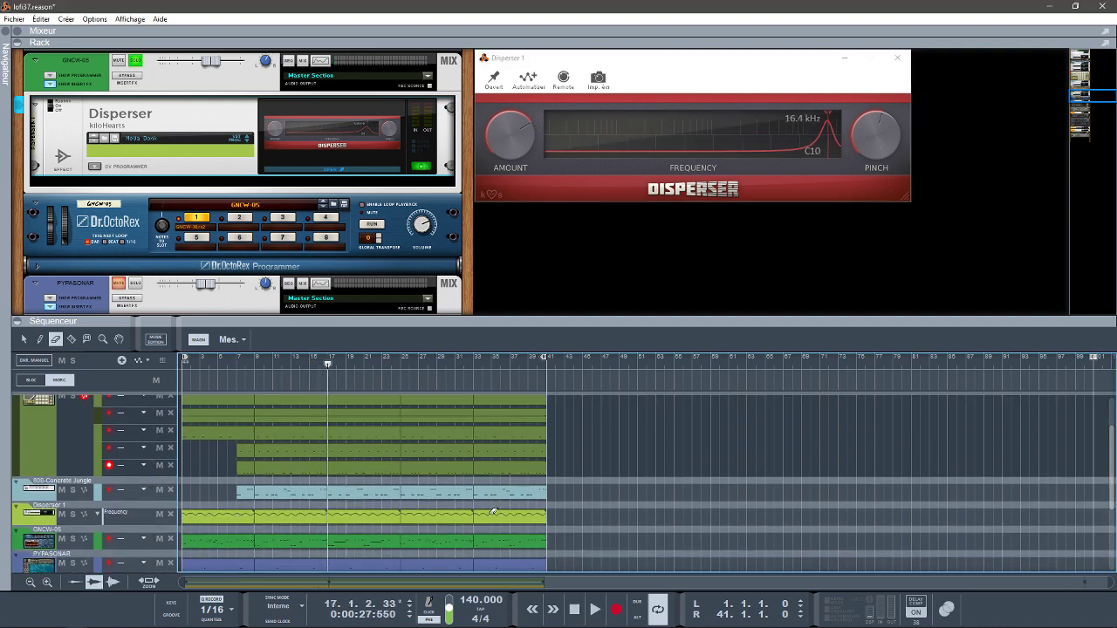
Play the automated Disperser once more, stop playback, solo PYPASONAR and turn off the solo on GNCW-05
{"action": "key", "text": "space"}
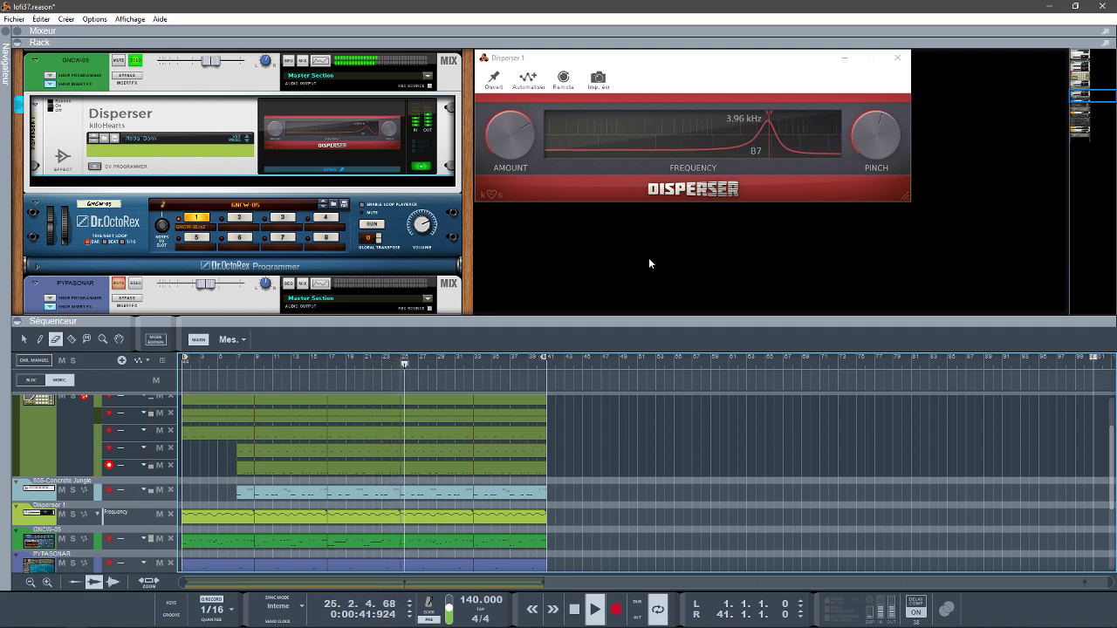
{"action": "left_click_drag", "start_coordinate": [1094, 92], "coordinate": [1095, 103]}
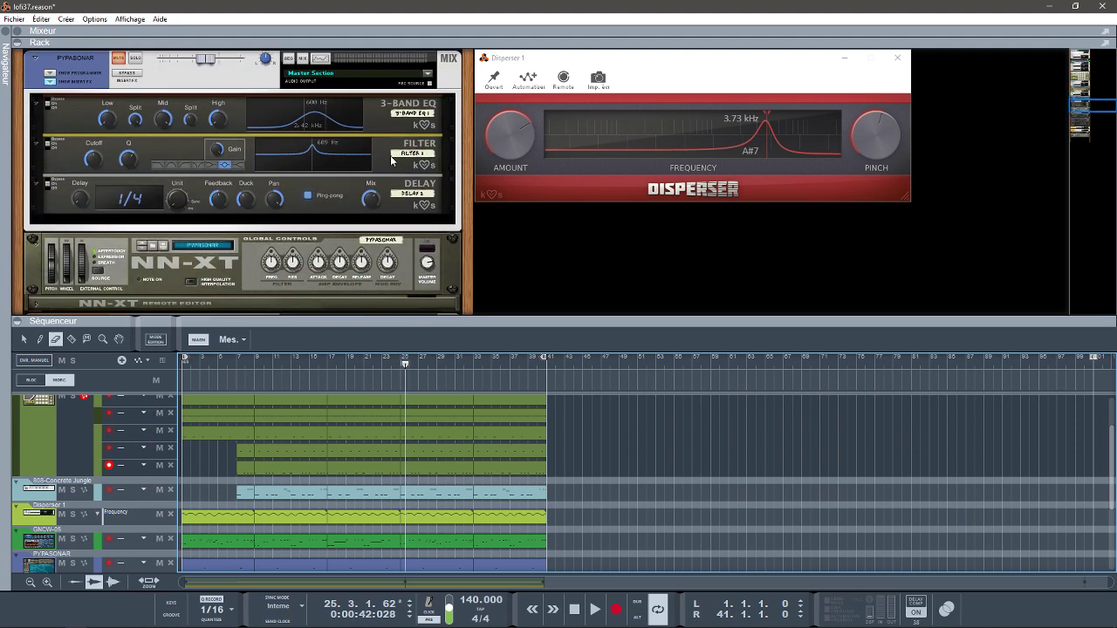
{"action": "left_click", "coordinate": [138, 60]}
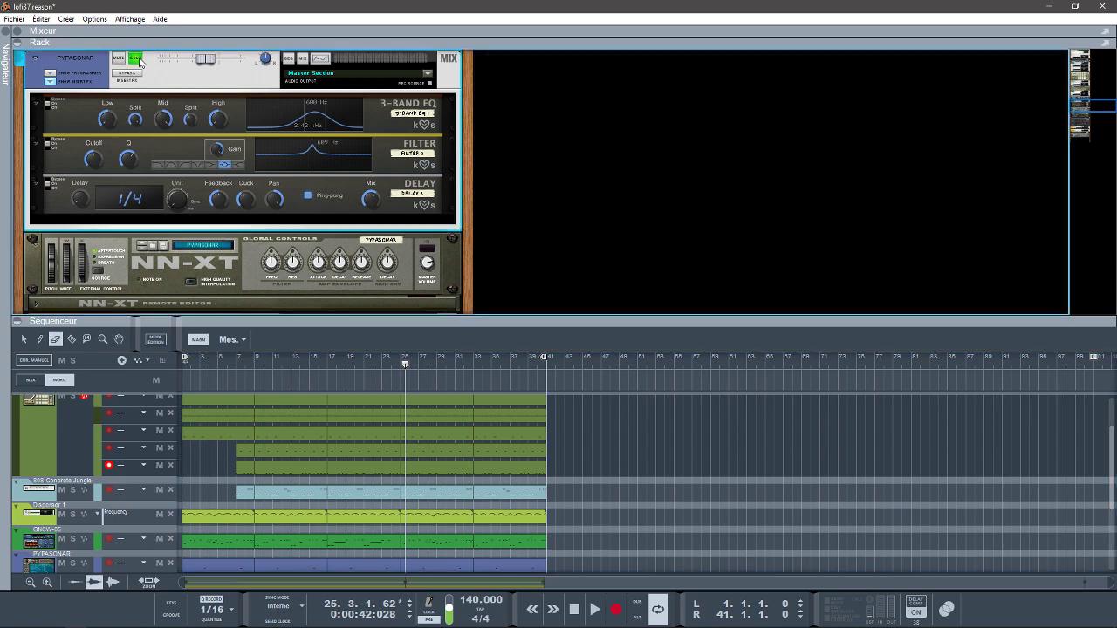
{"action": "left_click_drag", "start_coordinate": [1091, 107], "coordinate": [1089, 92]}
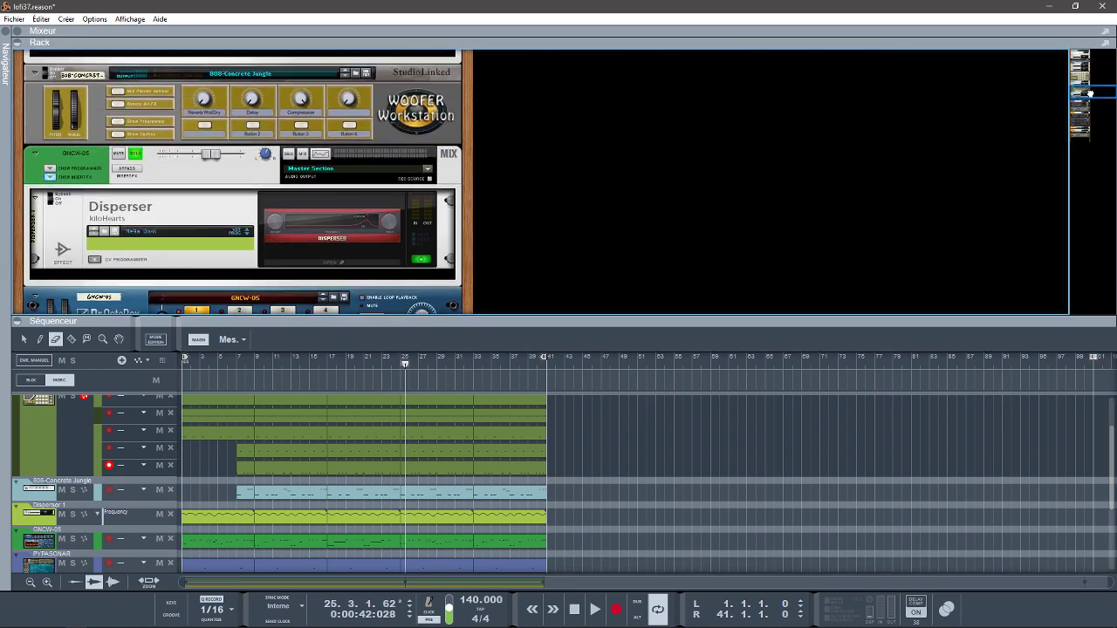
{"action": "left_click", "coordinate": [137, 155]}
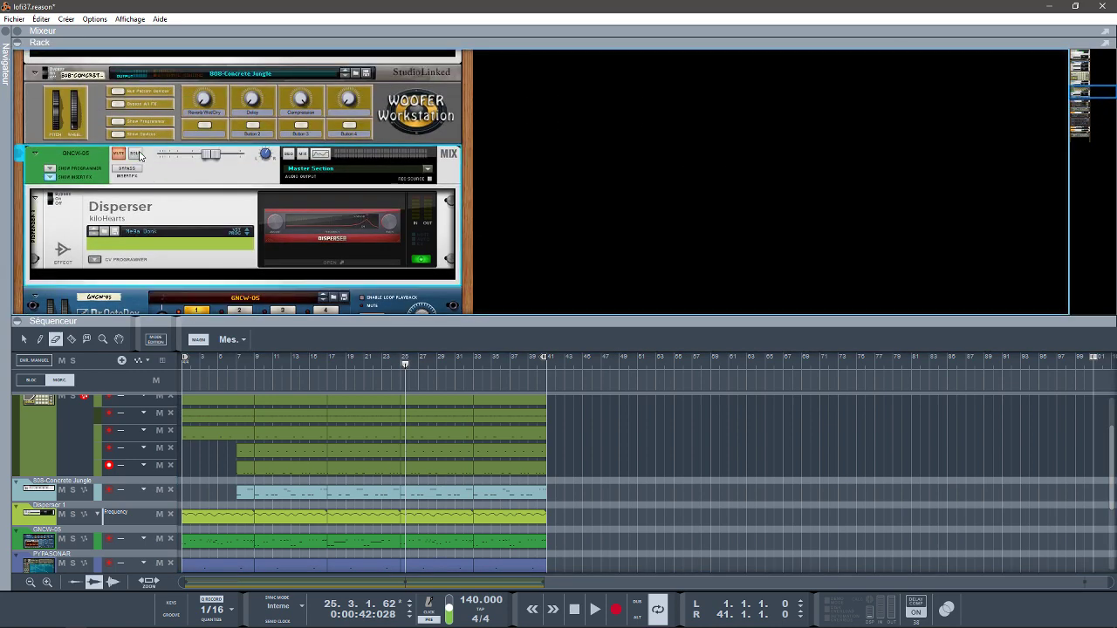
Play the soloed PYPASONAR channel from the start in two passes to hear its 3-Band EQ, Filter and Delay inserts
{"action": "left_click_drag", "start_coordinate": [1084, 96], "coordinate": [1090, 107]}
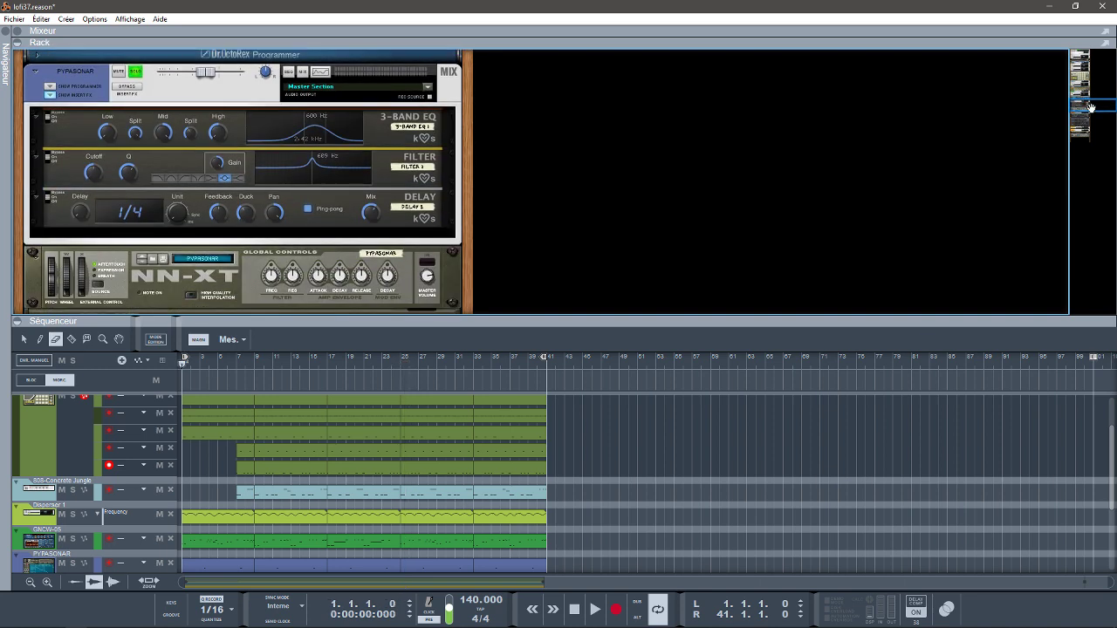
{"action": "key", "text": "space"}
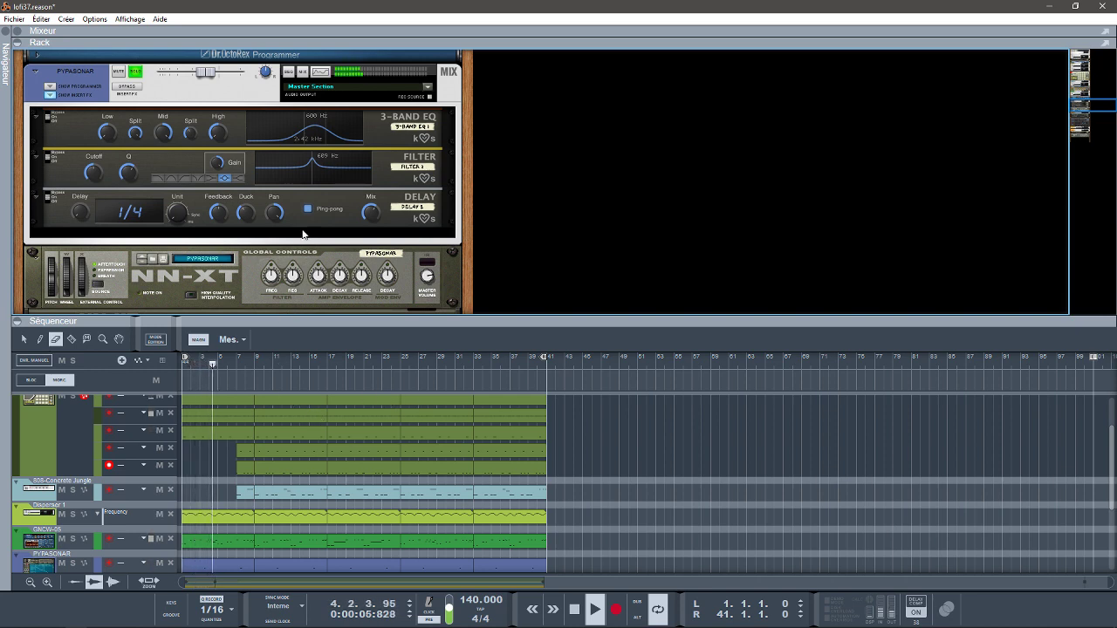
{"action": "key", "text": "space"}
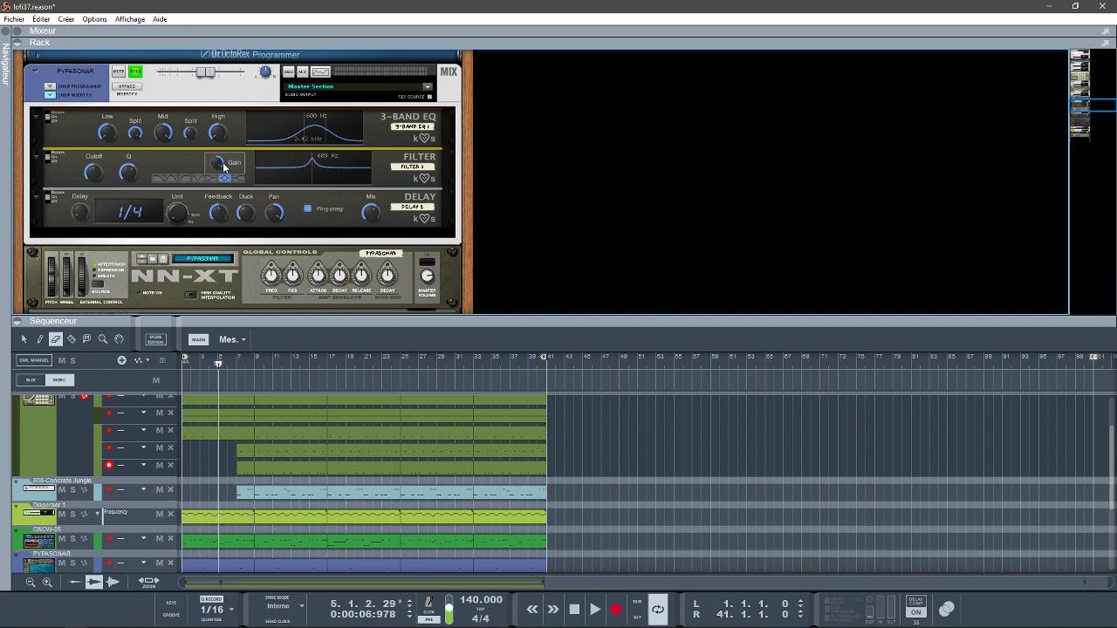
{"action": "left_click_drag", "start_coordinate": [217, 165], "coordinate": [222, 175]}
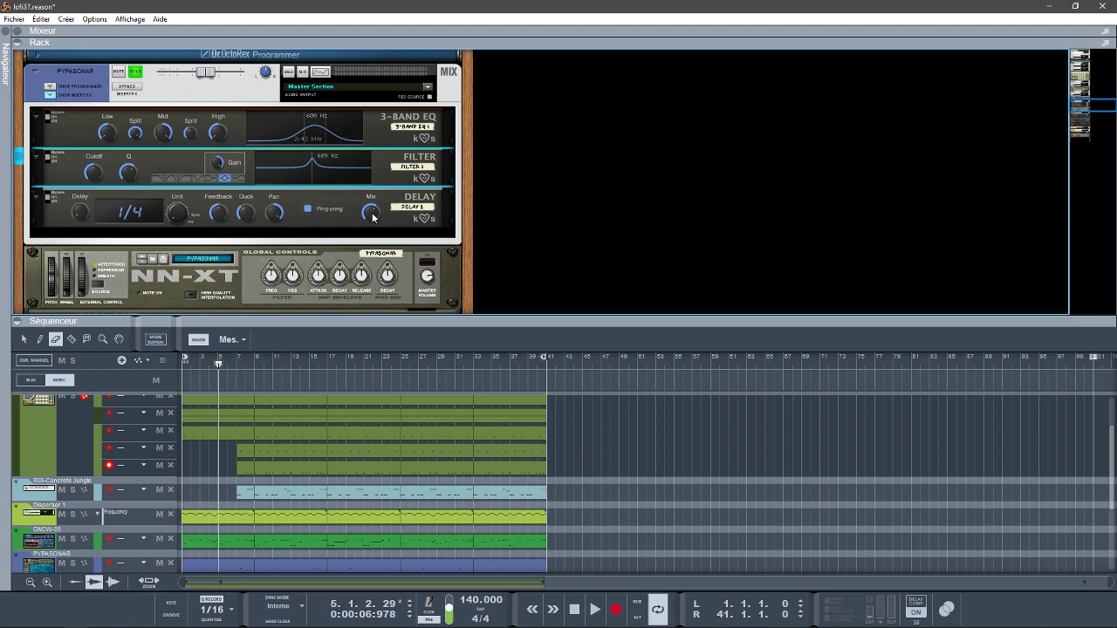
{"action": "key", "text": "space"}
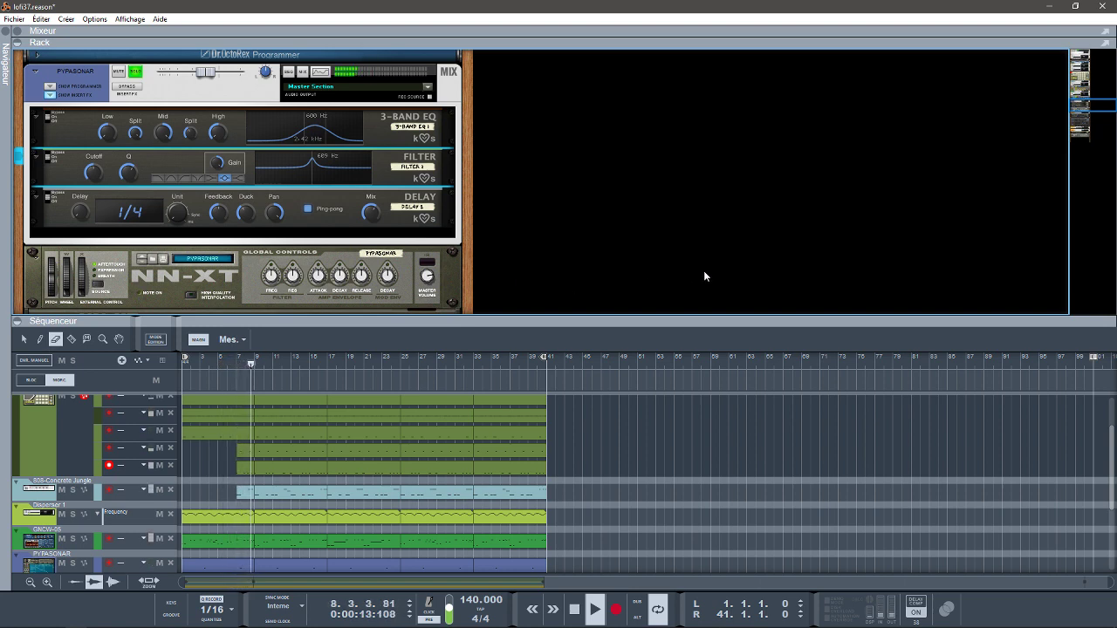
{"action": "key", "text": "space"}
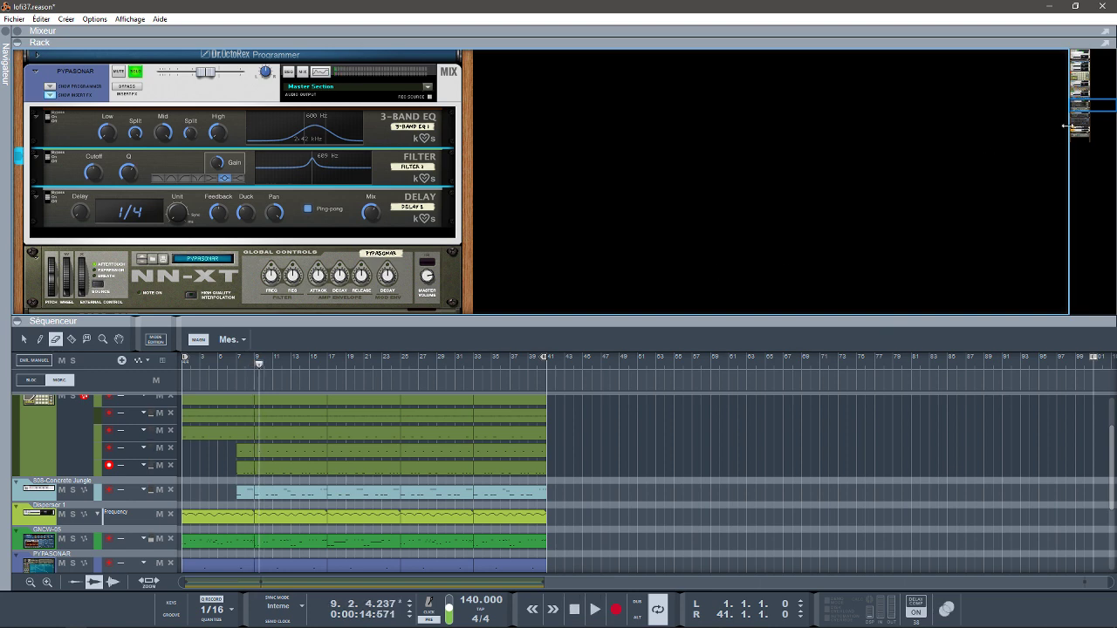
Solo the LEAD - CataGooYa channel and turn off the solo on PYPASONAR
{"action": "left_click_drag", "start_coordinate": [1079, 106], "coordinate": [1086, 117]}
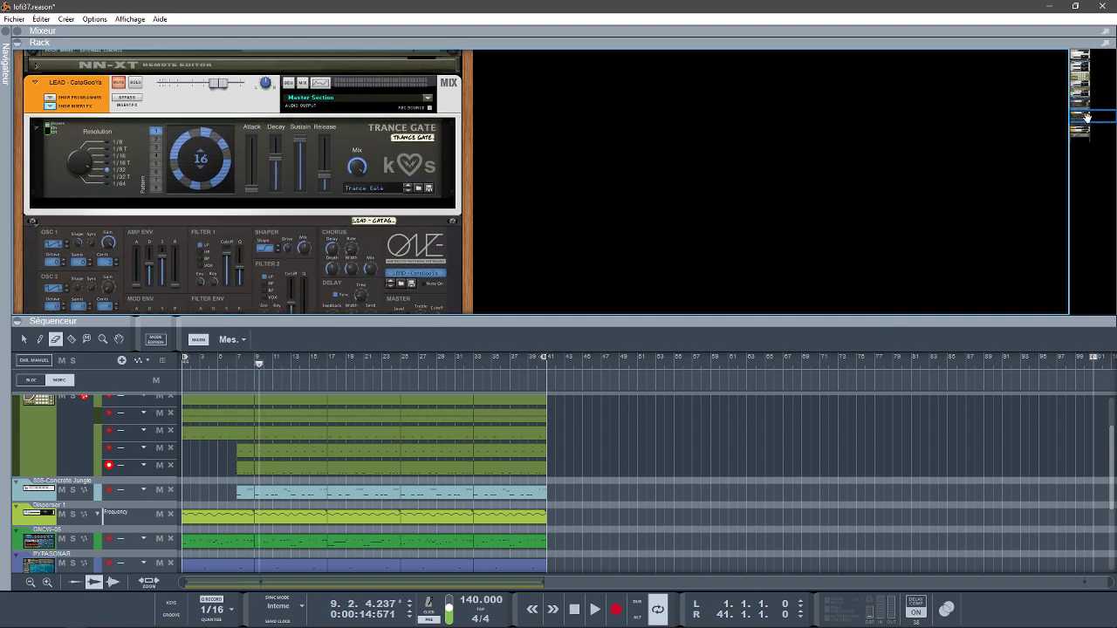
{"action": "left_click", "coordinate": [135, 82]}
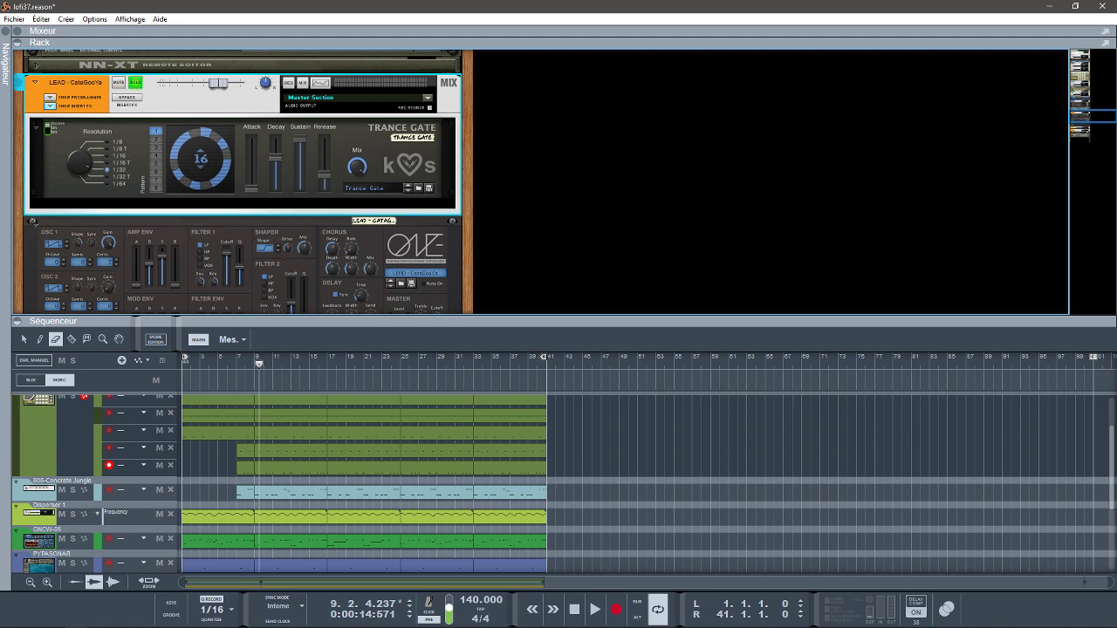
{"action": "left_click_drag", "start_coordinate": [1072, 120], "coordinate": [1072, 105]}
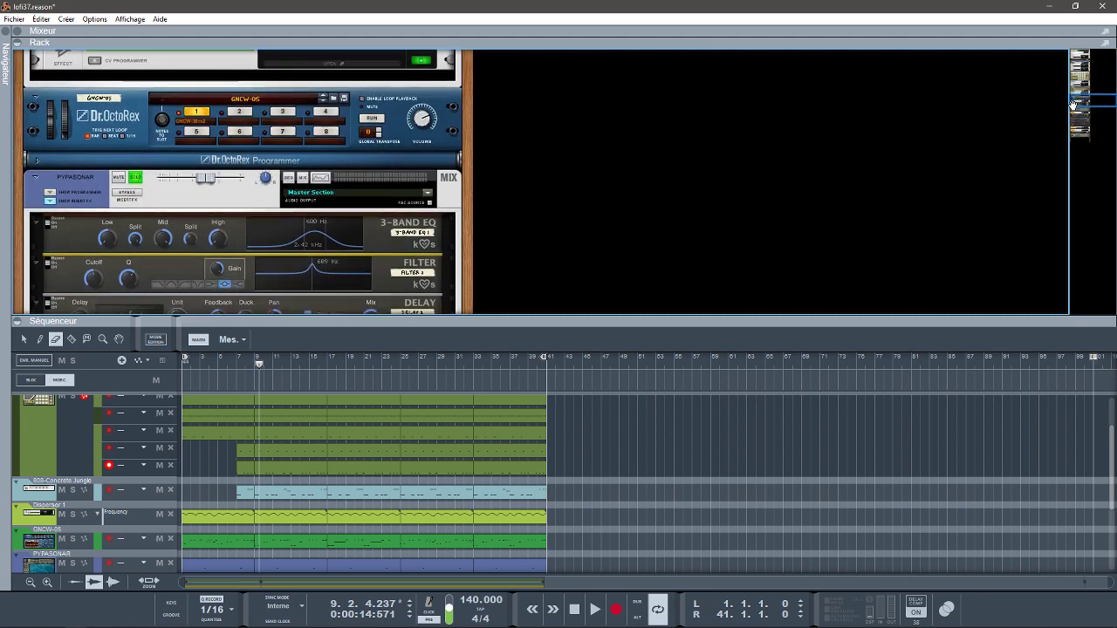
{"action": "left_click", "coordinate": [135, 178]}
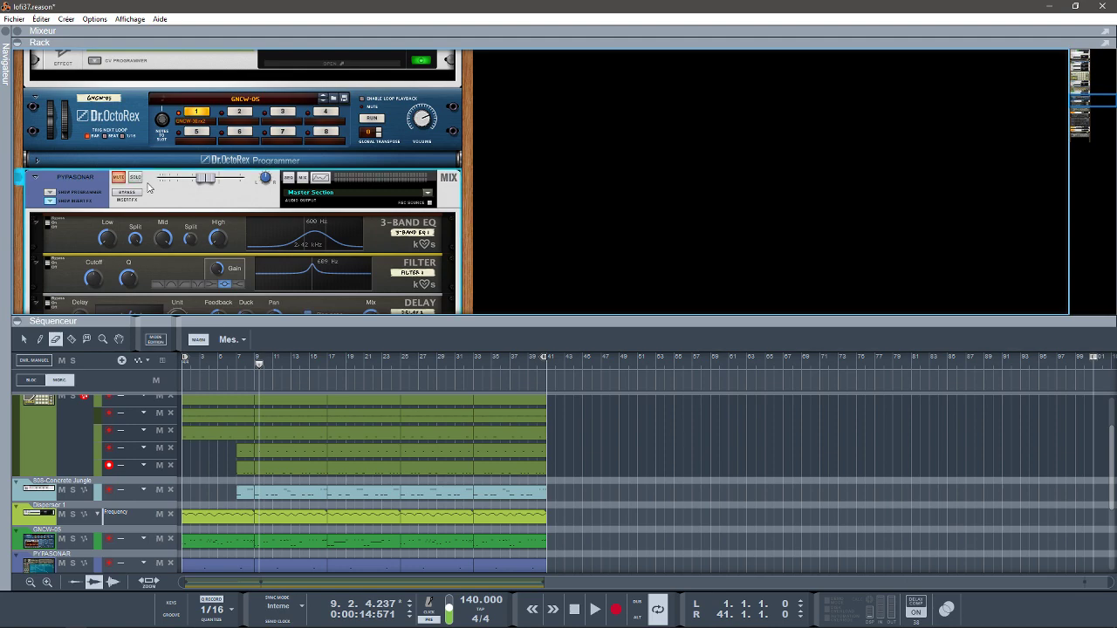
Fold away the sequencer to enlarge the rack and play the song from the start to hear Trance Gate on LEAD - CataGooYa
{"action": "left_click", "coordinate": [16, 321]}
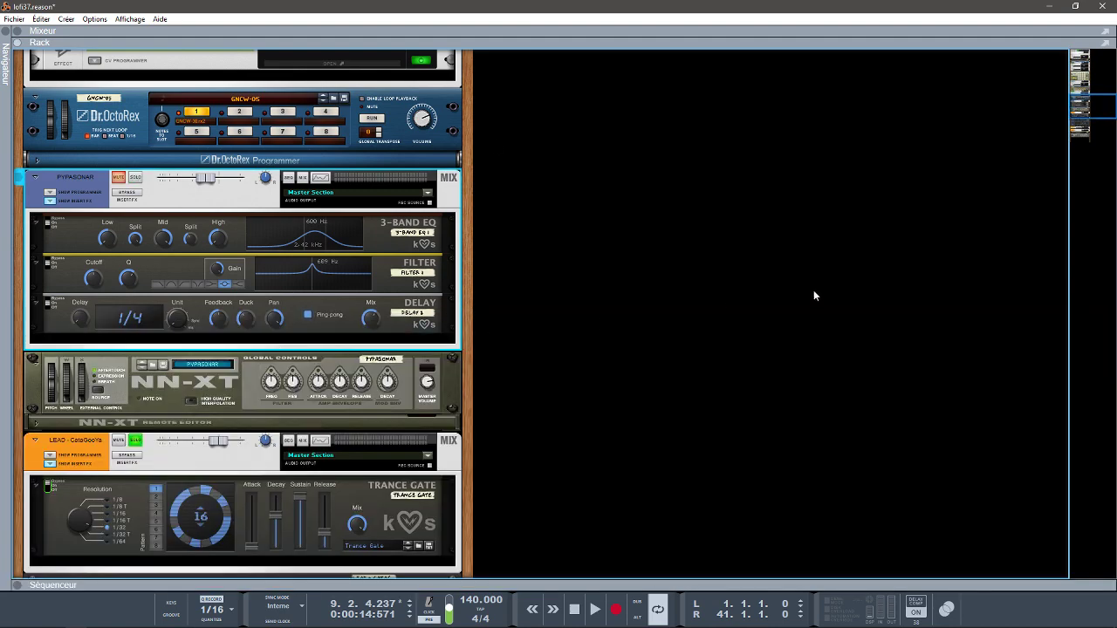
{"action": "left_click_drag", "start_coordinate": [1080, 112], "coordinate": [1094, 129]}
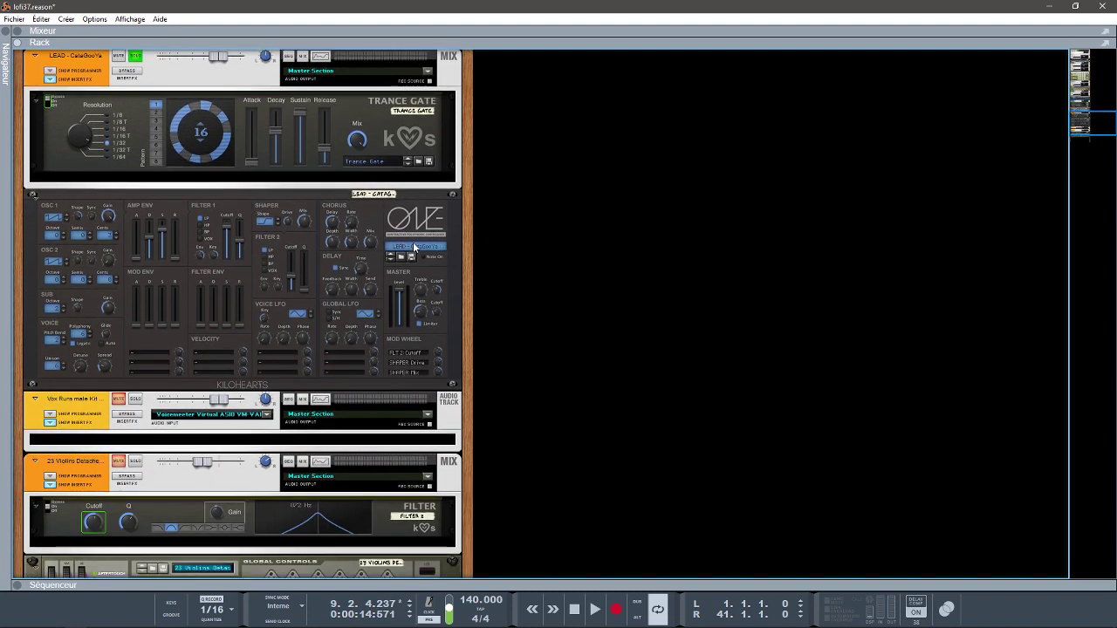
{"action": "key", "text": "KP_0"}
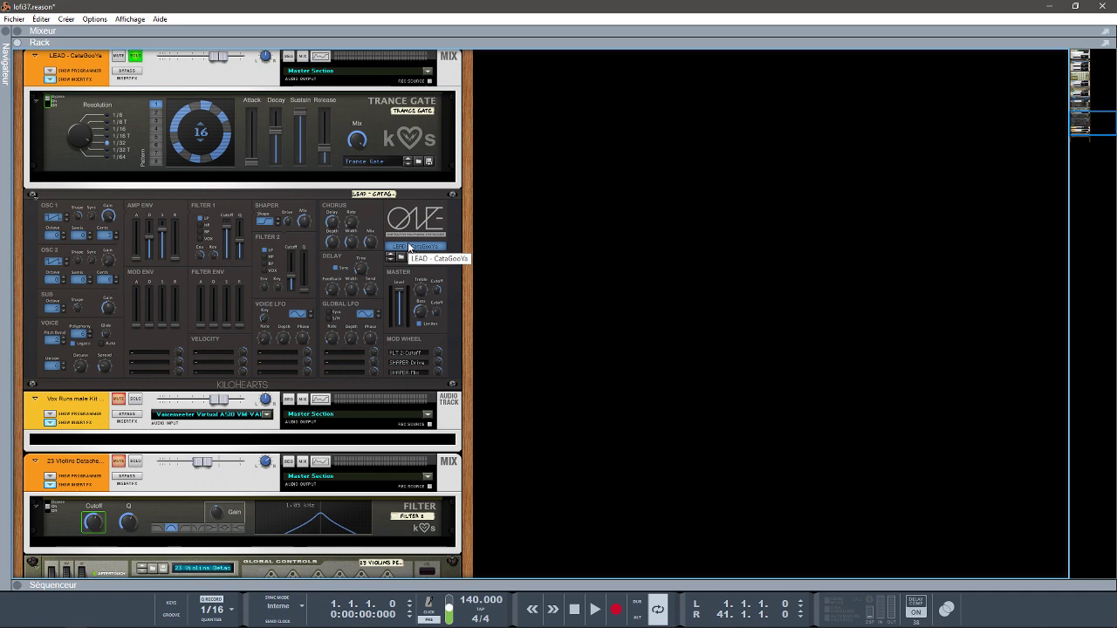
{"action": "key", "text": "space"}
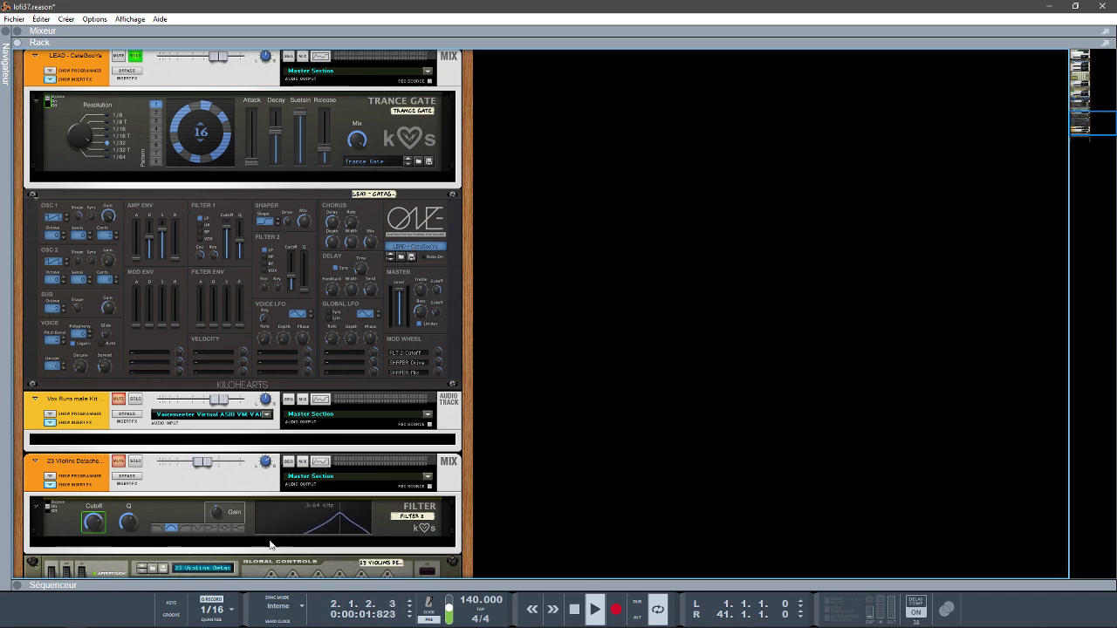
{"action": "left_click", "coordinate": [17, 584]}
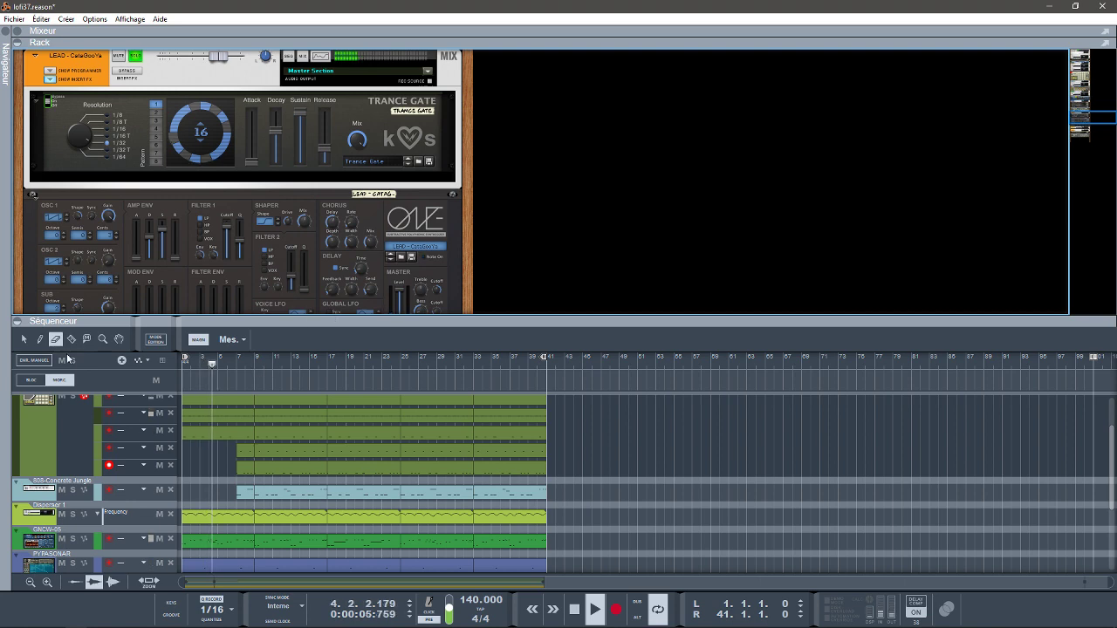
{"action": "left_click", "coordinate": [17, 321]}
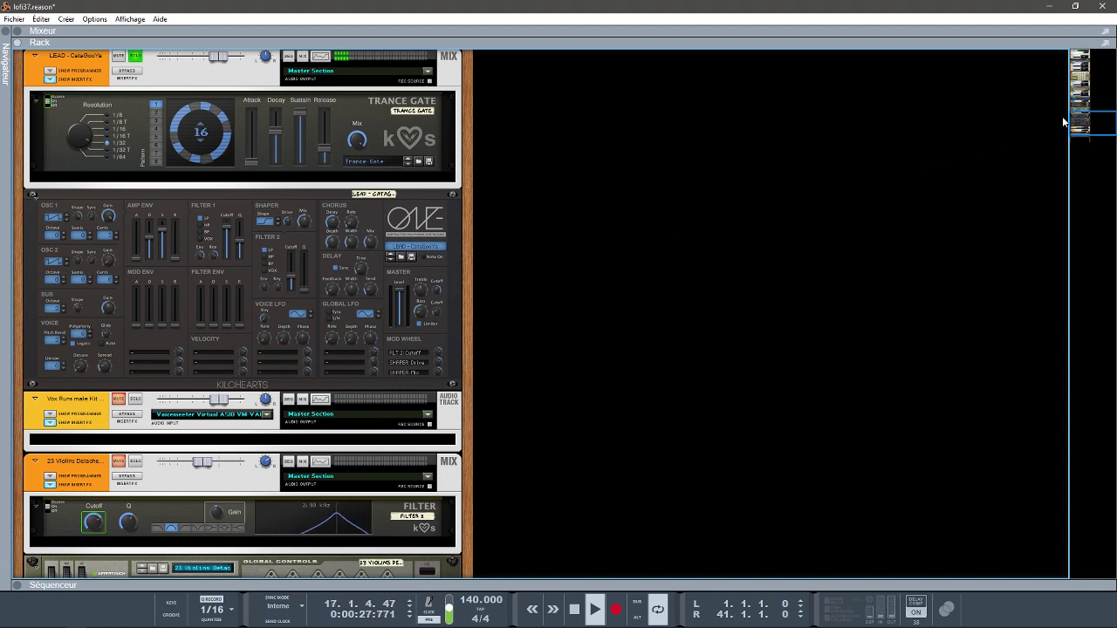
{"action": "left_click_drag", "start_coordinate": [1064, 127], "coordinate": [1074, 111]}
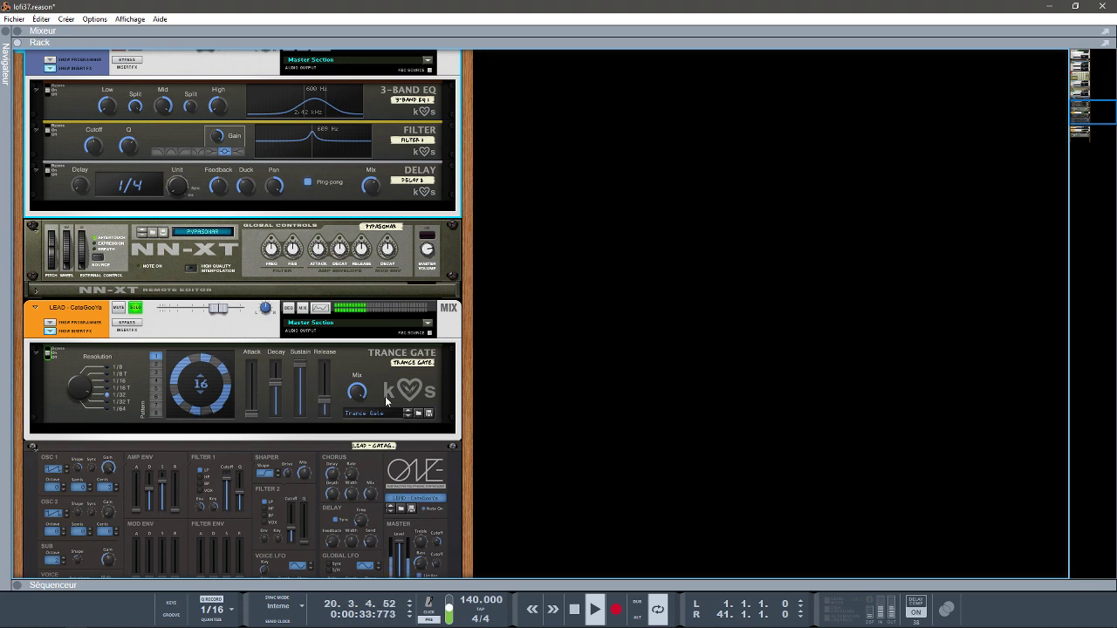
Flip the rack to examine the rear cabling of Trance Gate and the ONE synth, and return to the front view
{"action": "key", "text": "Tab"}
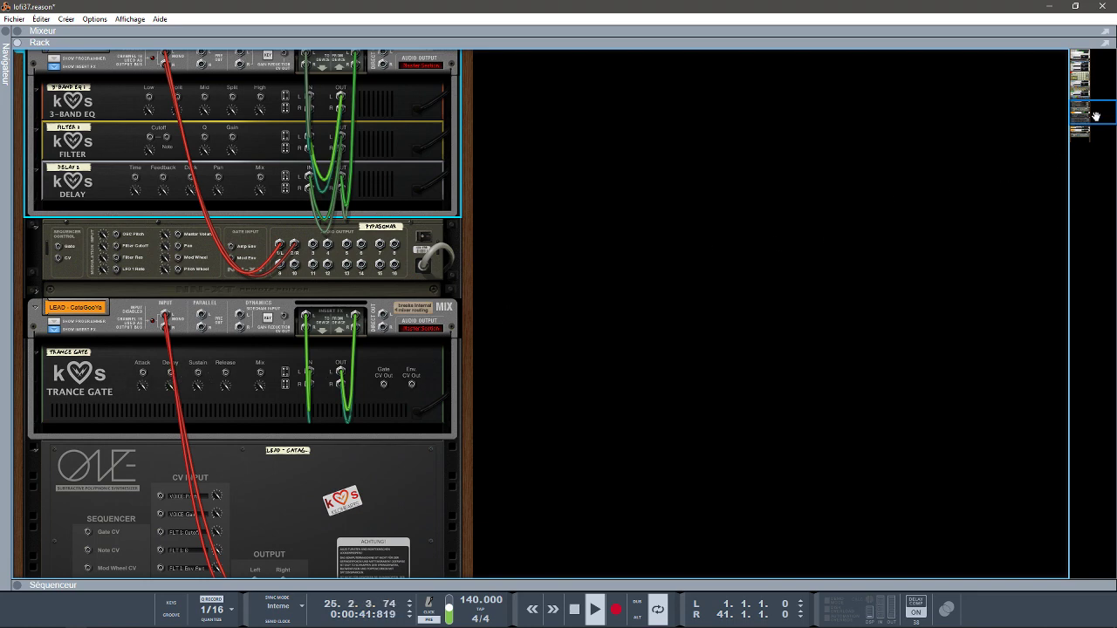
{"action": "mouse_move", "coordinate": [1095, 115]}
{"action": "left_mouse_down"}
{"action": "mouse_move", "coordinate": [1094, 95]}
{"action": "mouse_move", "coordinate": [1095, 117]}
{"action": "left_mouse_up"}
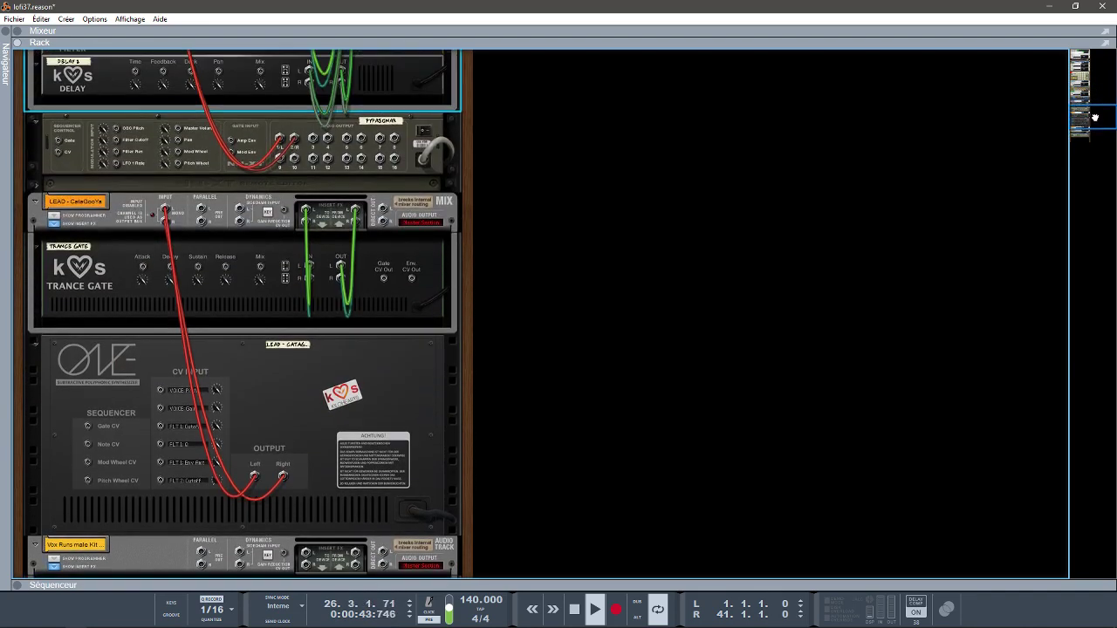
{"action": "key", "text": "Tab"}
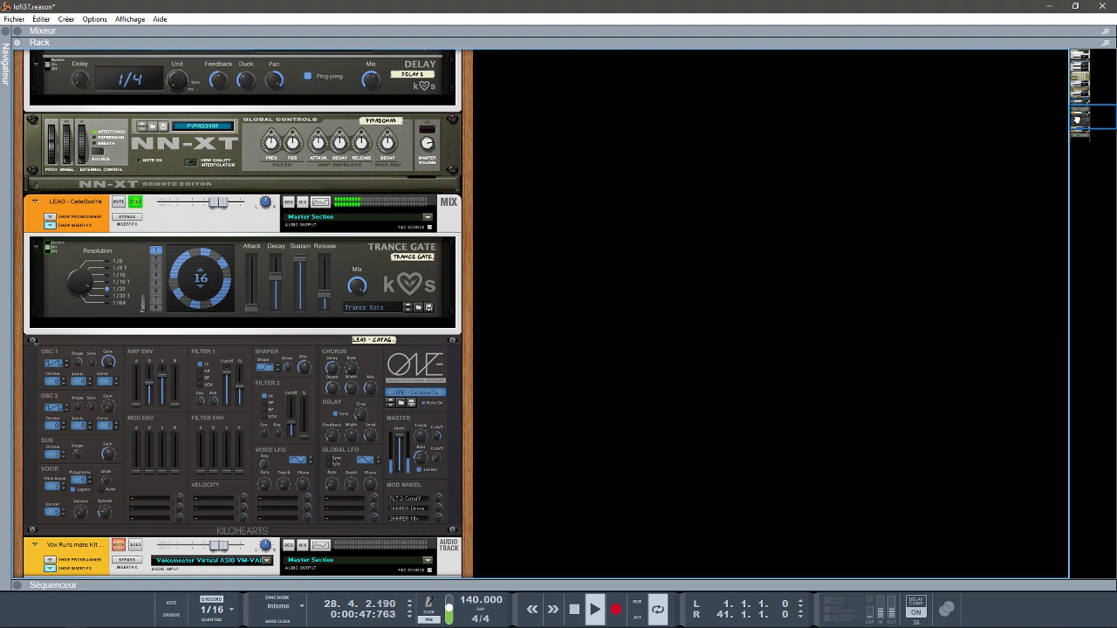
Solo the 23 Violins Detache channel, start playback and turn off the solo on LEAD - CataGooYa
{"action": "left_click_drag", "start_coordinate": [1081, 119], "coordinate": [1082, 125]}
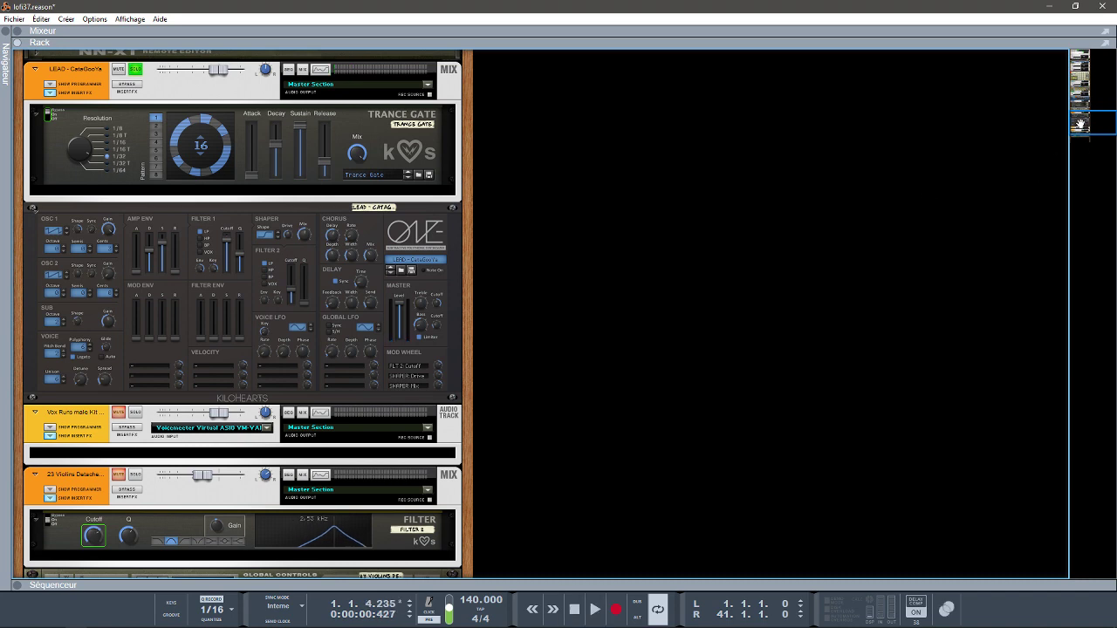
{"action": "left_click_drag", "start_coordinate": [1080, 125], "coordinate": [1080, 130]}
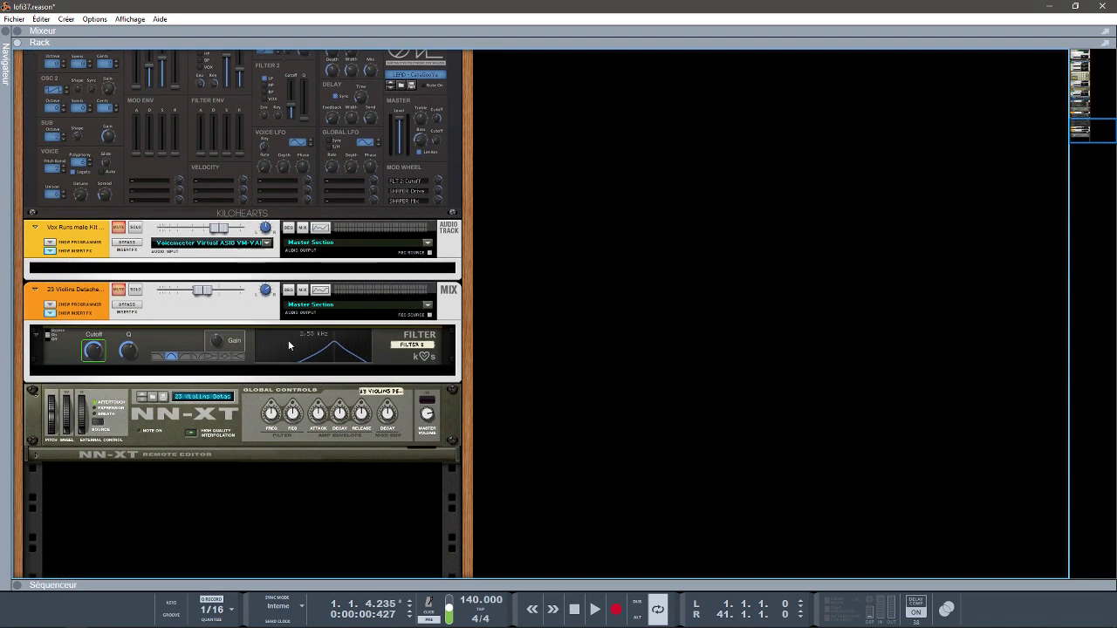
{"action": "left_click", "coordinate": [139, 290]}
{"action": "key", "text": "space"}
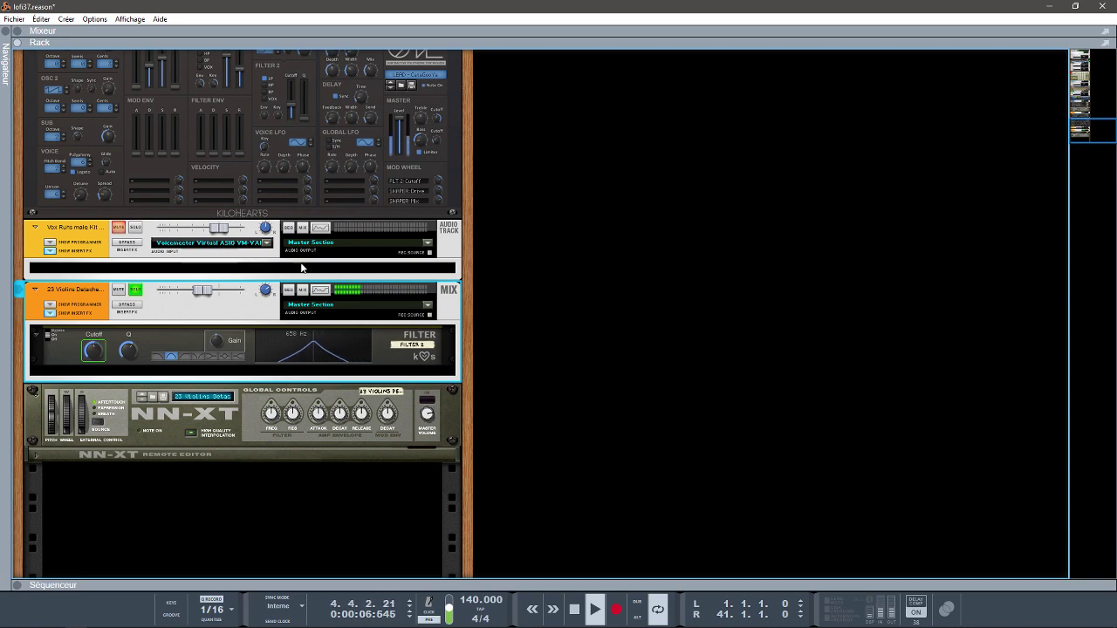
{"action": "left_click", "coordinate": [1079, 128]}
{"action": "left_click_drag", "start_coordinate": [1078, 127], "coordinate": [1079, 115]}
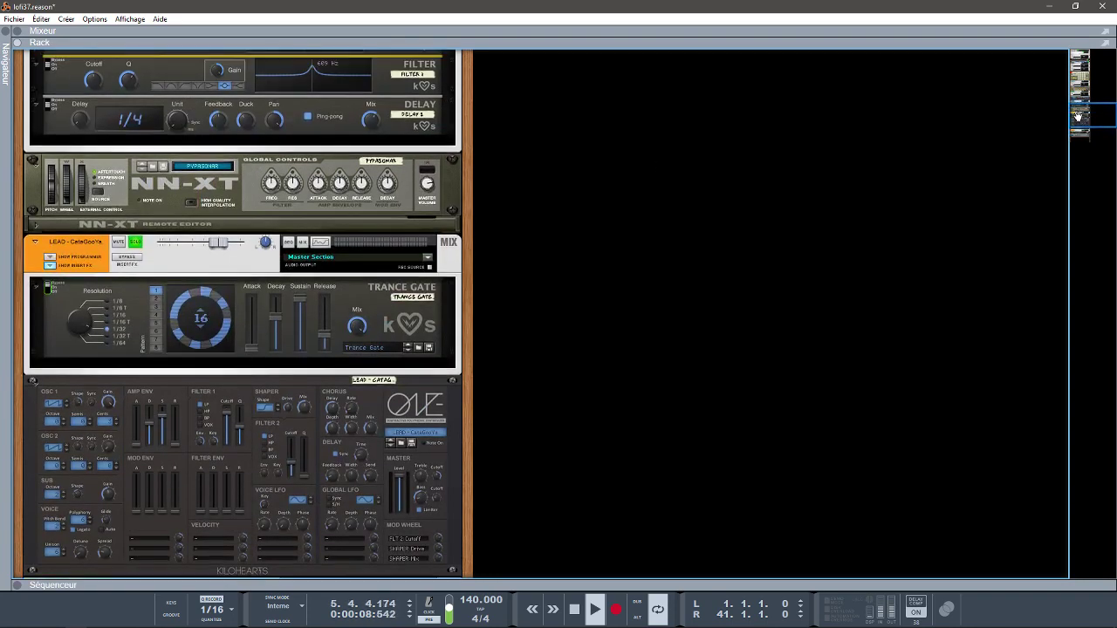
{"action": "left_click", "coordinate": [135, 242]}
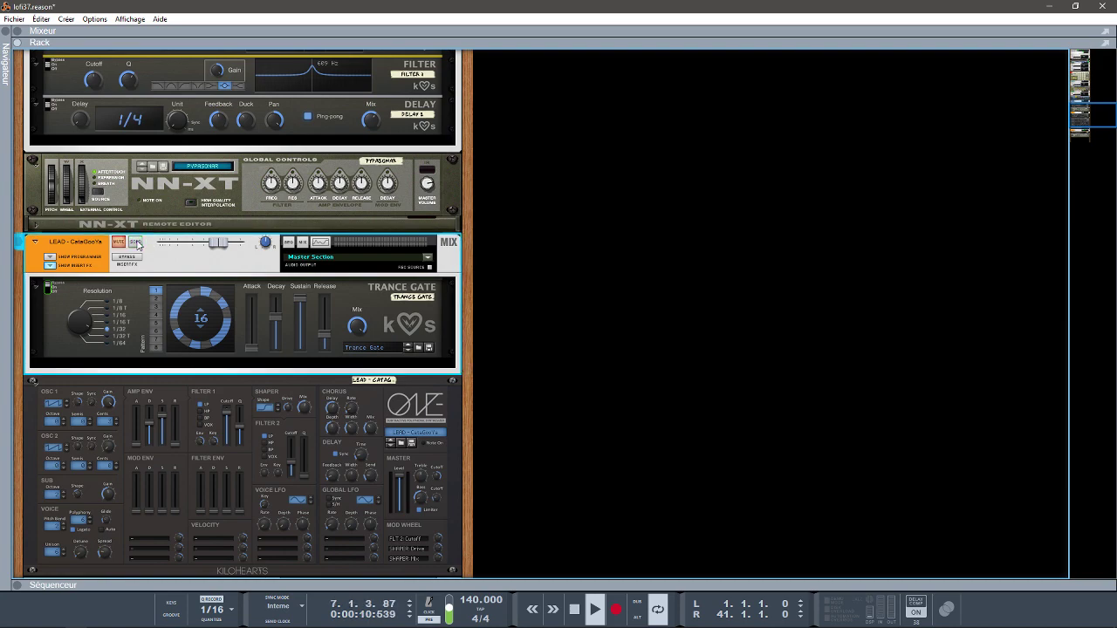
Bypass the insert effects on 23 Violins Detache during playback and re-enable them to compare the sound with and without the Filter
{"action": "left_click_drag", "start_coordinate": [1085, 113], "coordinate": [1086, 125]}
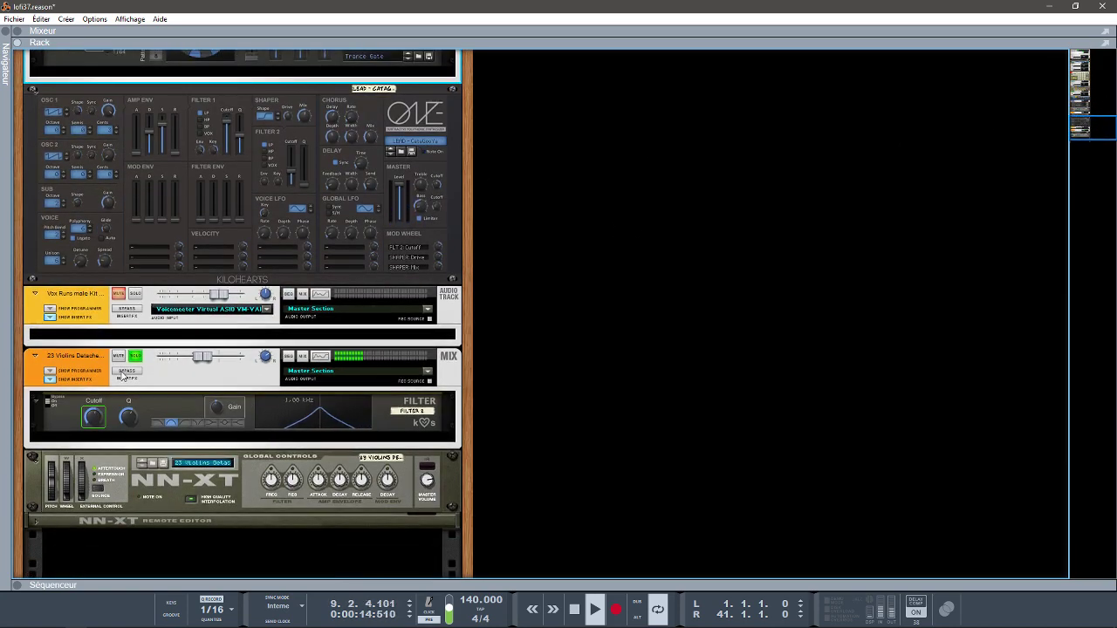
{"action": "left_click", "coordinate": [125, 376]}
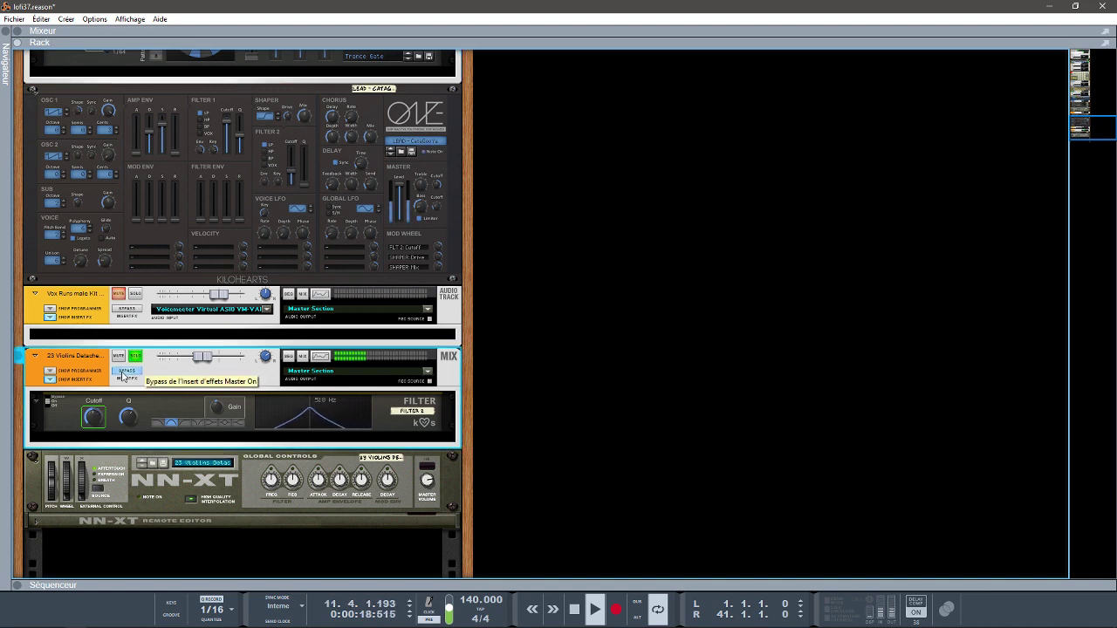
{"action": "left_click", "coordinate": [125, 376]}
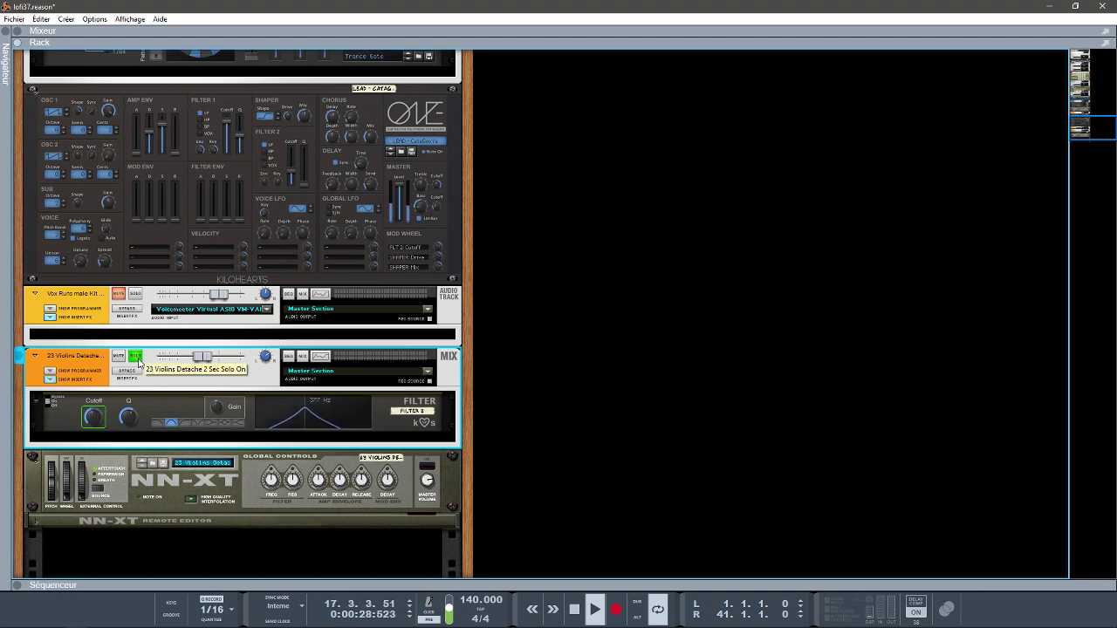
Stop playback, turn off the solo on 23 Violins Detache and return to the Kit 1 channel in the rack
{"action": "key", "text": "space"}
{"action": "left_click", "coordinate": [136, 357]}
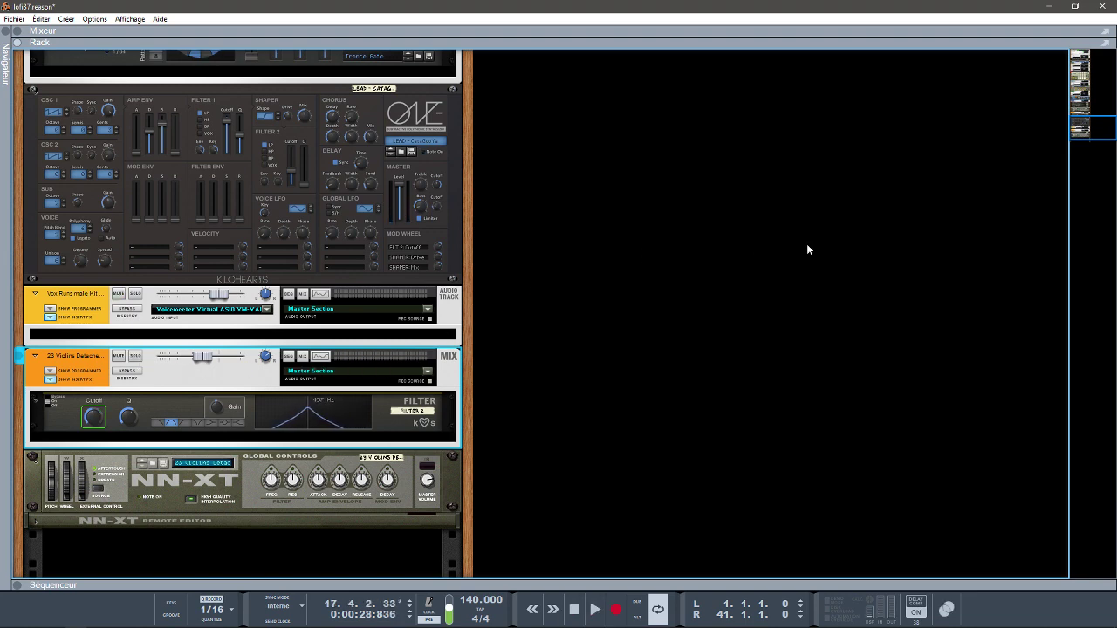
{"action": "left_click_drag", "start_coordinate": [1086, 125], "coordinate": [682, 116]}
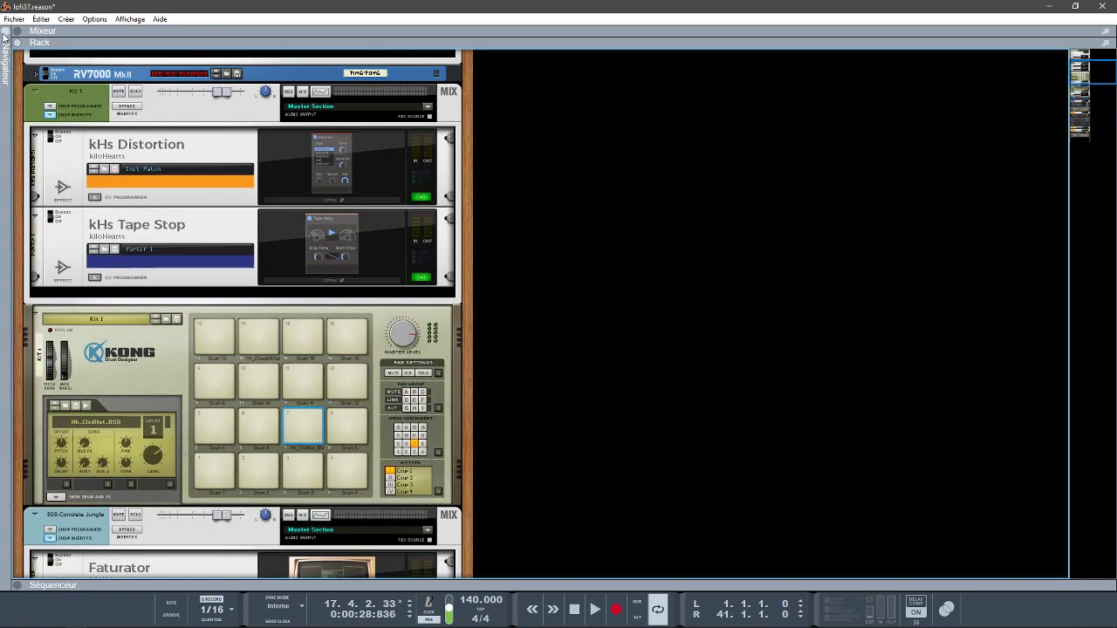
Insert the kiloHearts Snap Heap effect below the Filter in the 23 Violins Detache channel's insert effects
{"action": "left_click", "coordinate": [5, 37]}
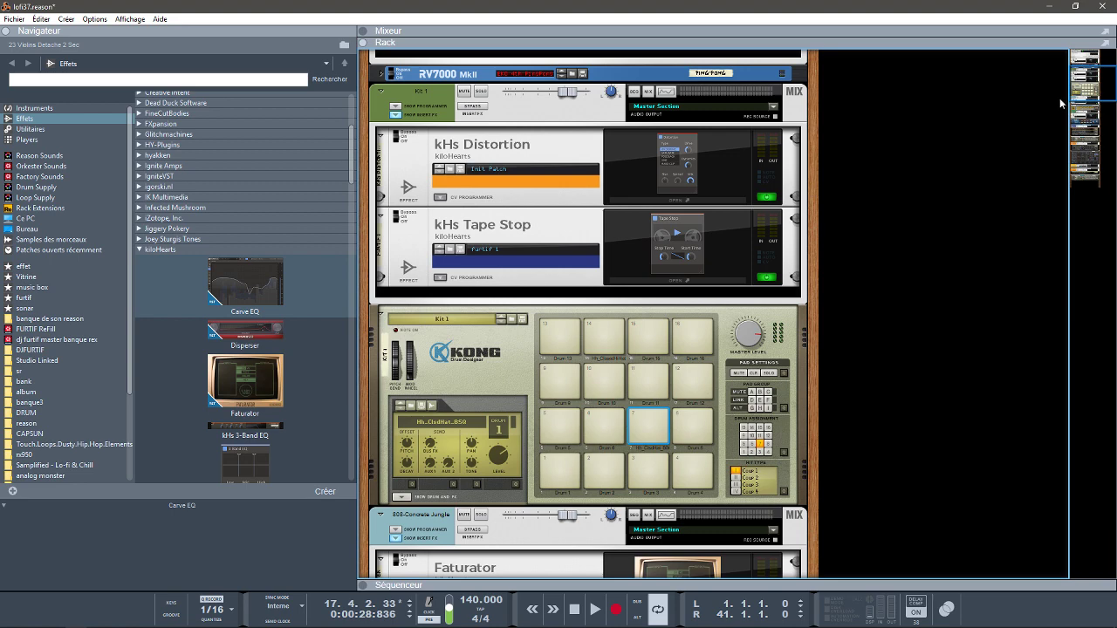
{"action": "left_click_drag", "start_coordinate": [1083, 90], "coordinate": [1094, 201]}
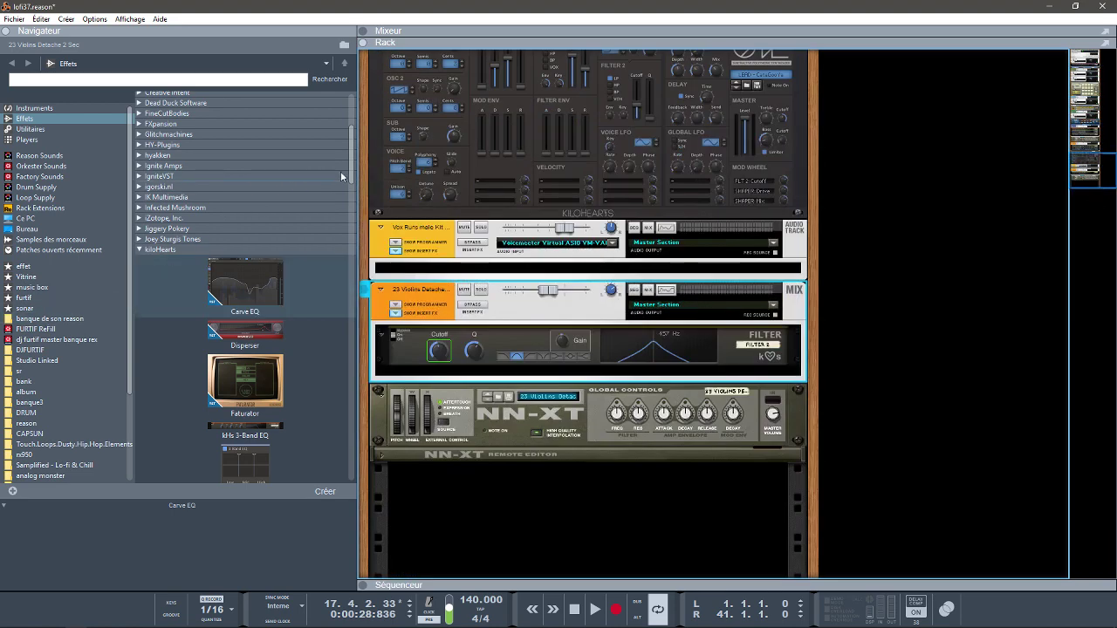
{"action": "left_click_drag", "start_coordinate": [350, 175], "coordinate": [392, 351]}
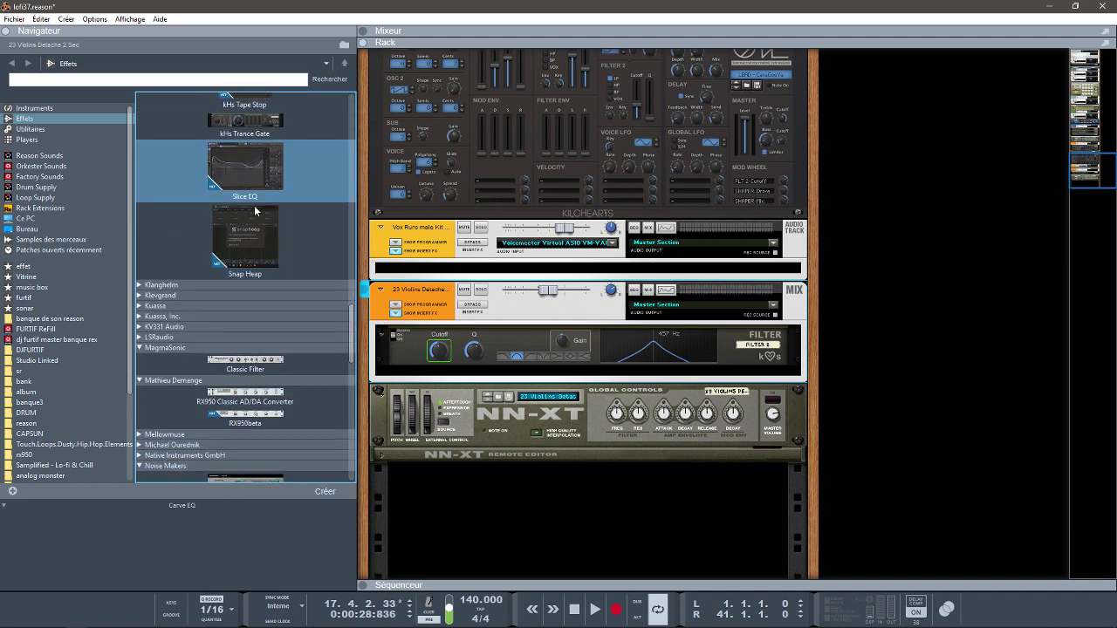
{"action": "left_click_drag", "start_coordinate": [254, 209], "coordinate": [582, 359]}
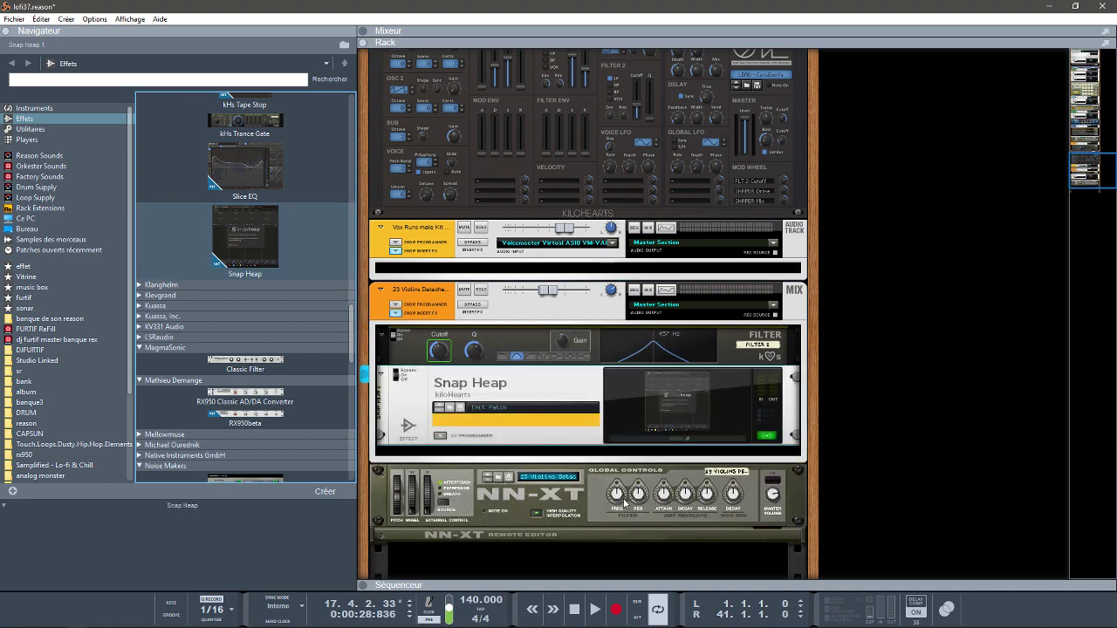
Solo the 23 Violins Detache channel and open the Snap Heap editor, placed clear of the channel's controls
{"action": "key", "text": "space"}
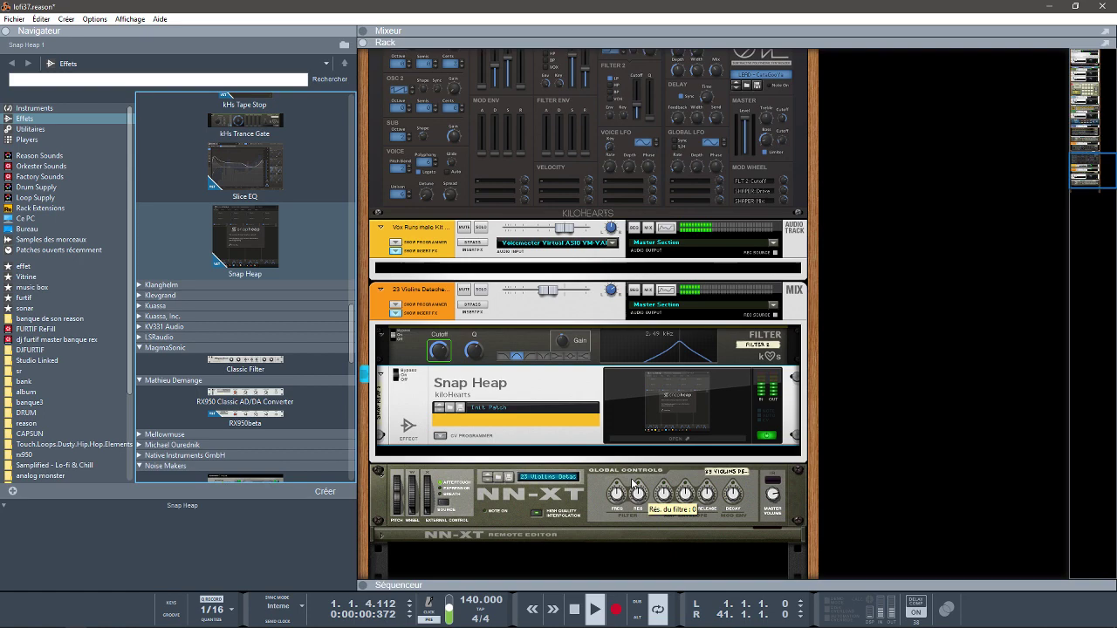
{"action": "left_click", "coordinate": [672, 439]}
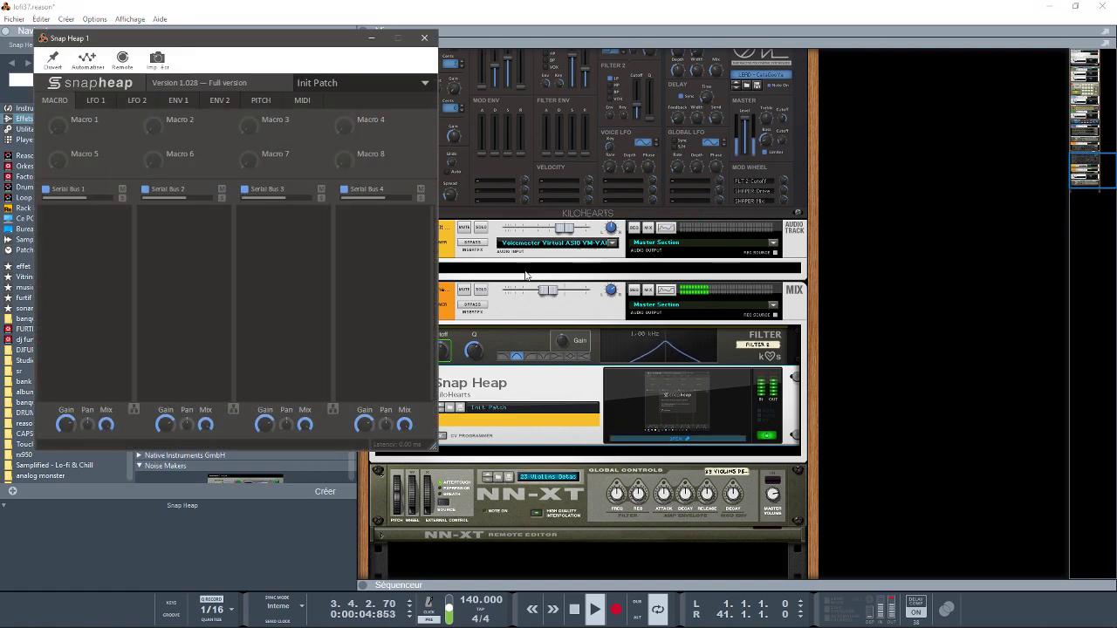
{"action": "left_click_drag", "start_coordinate": [262, 39], "coordinate": [840, 54]}
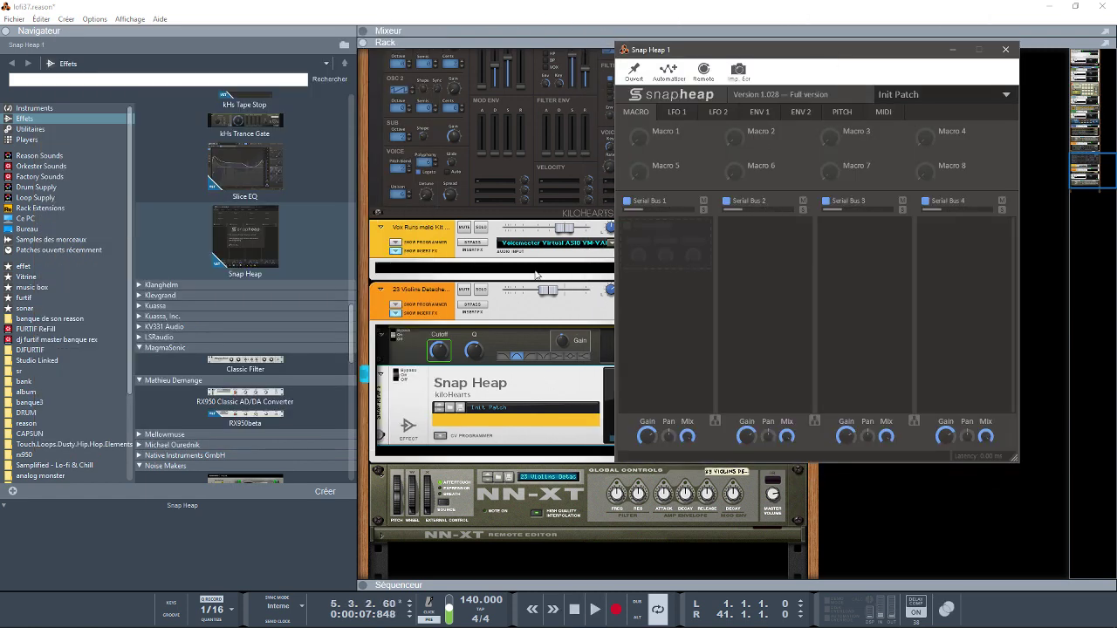
{"action": "left_click", "coordinate": [511, 288]}
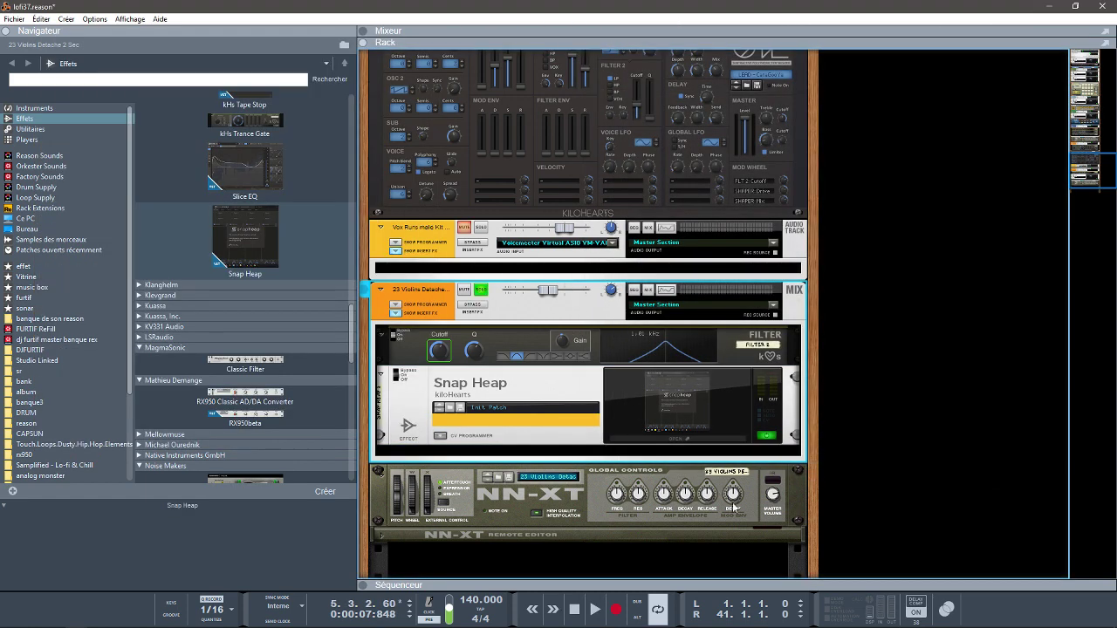
{"action": "left_click", "coordinate": [698, 436]}
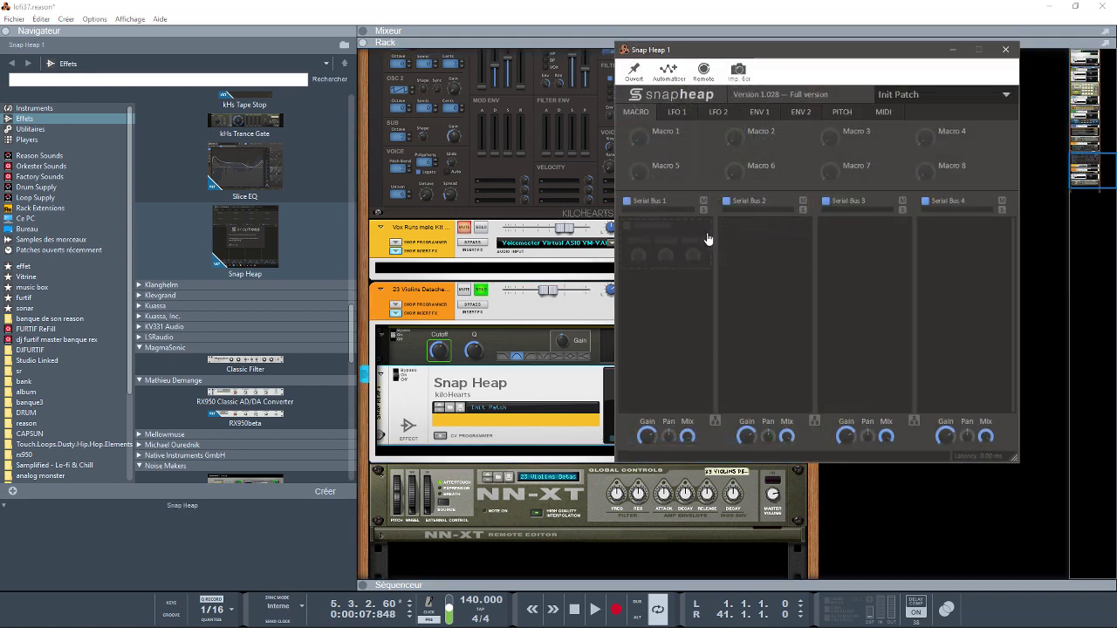
Add a 3-Band EQ to Serial Bus 1 of Snap Heap and lower its low split frequency
{"action": "left_click", "coordinate": [671, 246]}
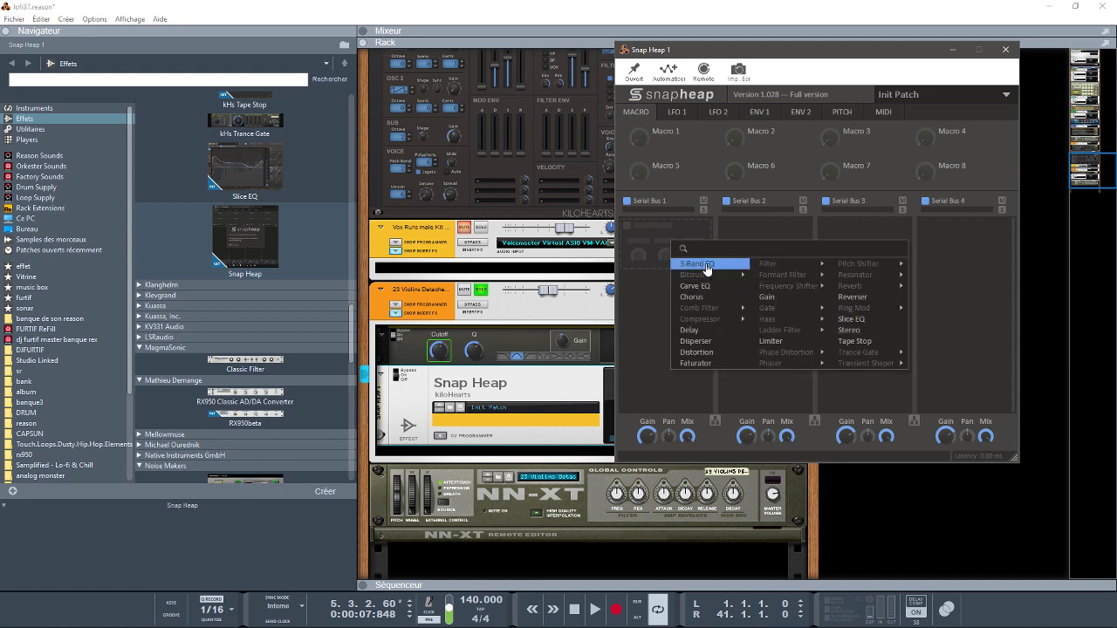
{"action": "left_click", "coordinate": [706, 266]}
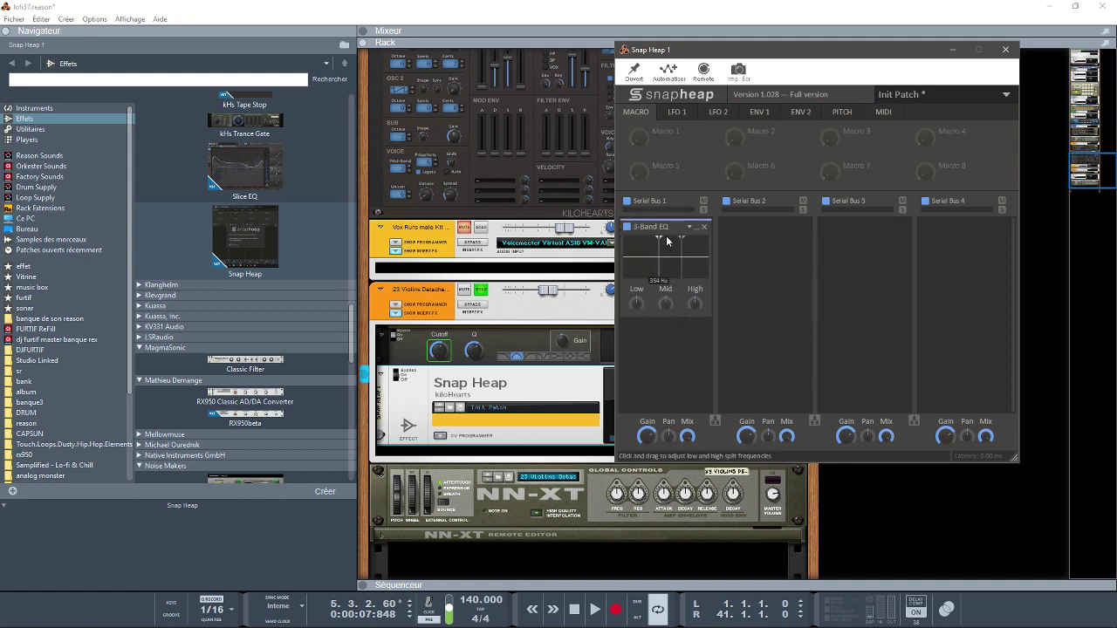
{"action": "left_click_drag", "start_coordinate": [667, 241], "coordinate": [649, 244]}
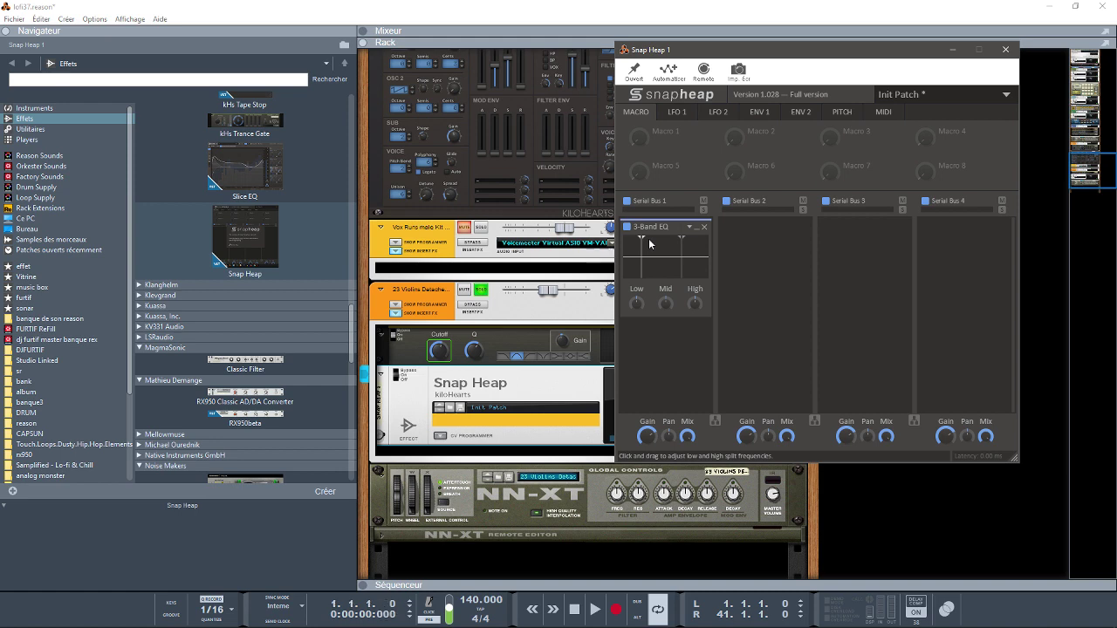
During playback, shape the 3-Band EQ by cutting Low and High and boosting Mid to about +6.40 dB
{"action": "key", "text": "space"}
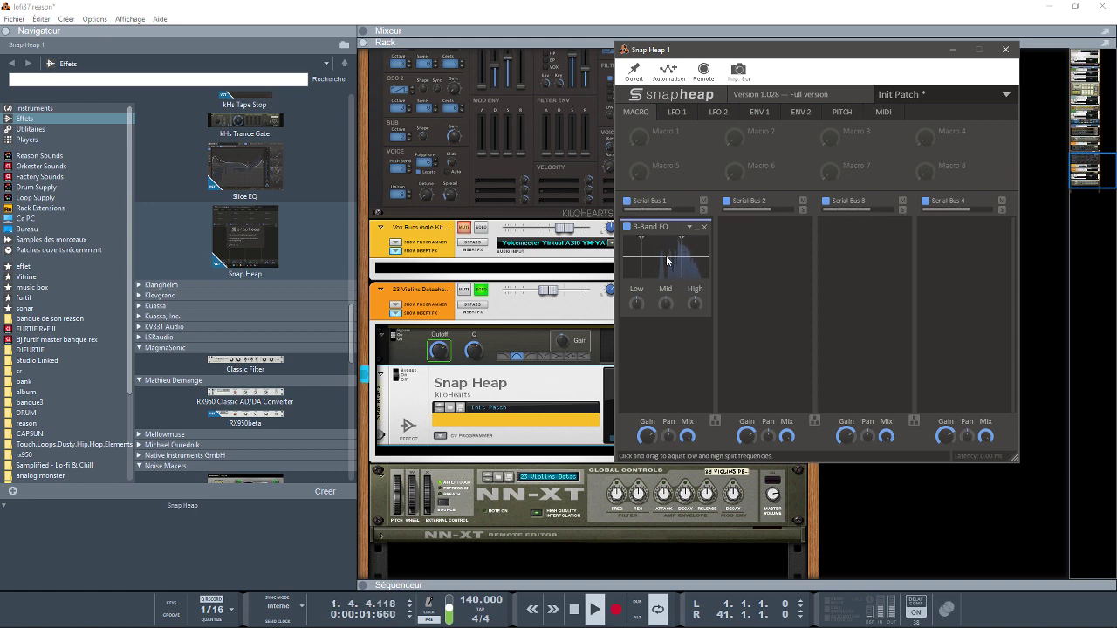
{"action": "left_click_drag", "start_coordinate": [695, 302], "coordinate": [695, 278]}
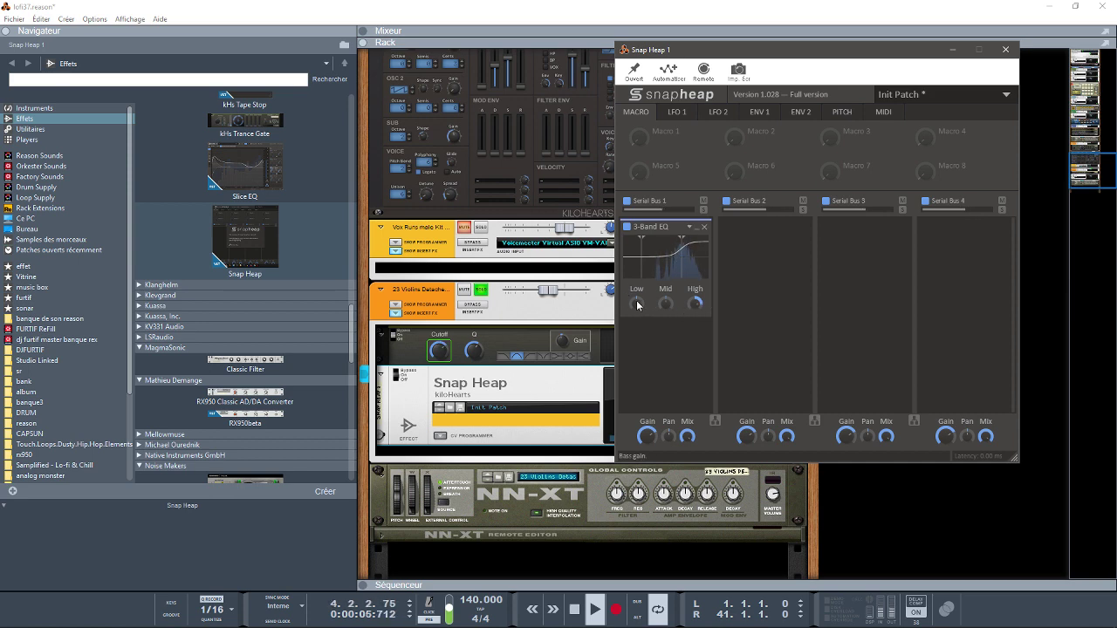
{"action": "left_click_drag", "start_coordinate": [637, 304], "coordinate": [638, 327]}
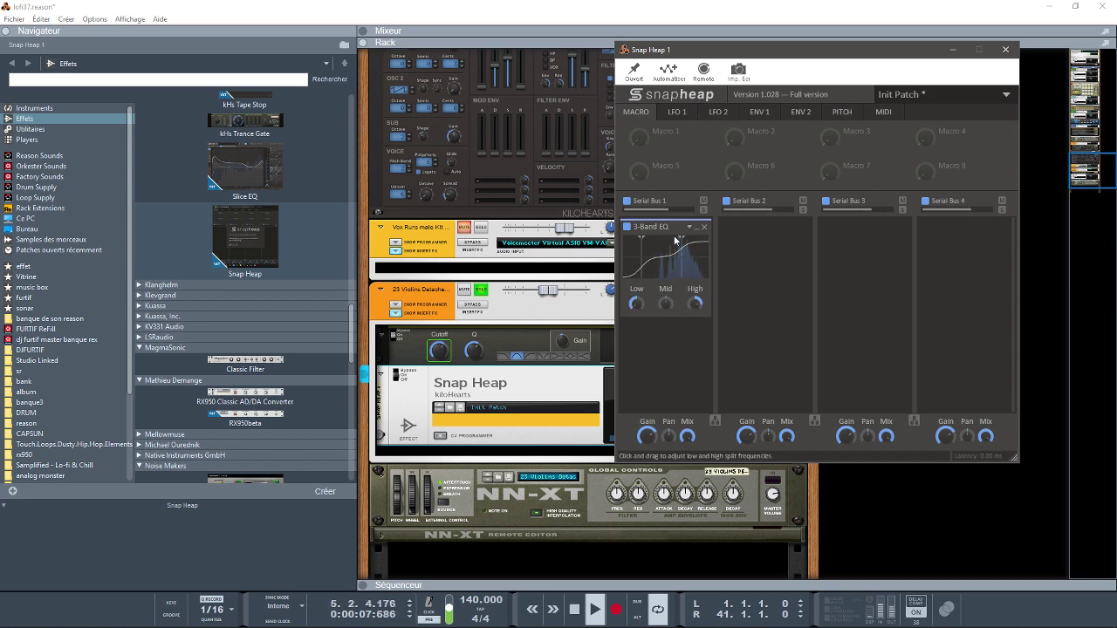
{"action": "left_click_drag", "start_coordinate": [695, 302], "coordinate": [696, 328]}
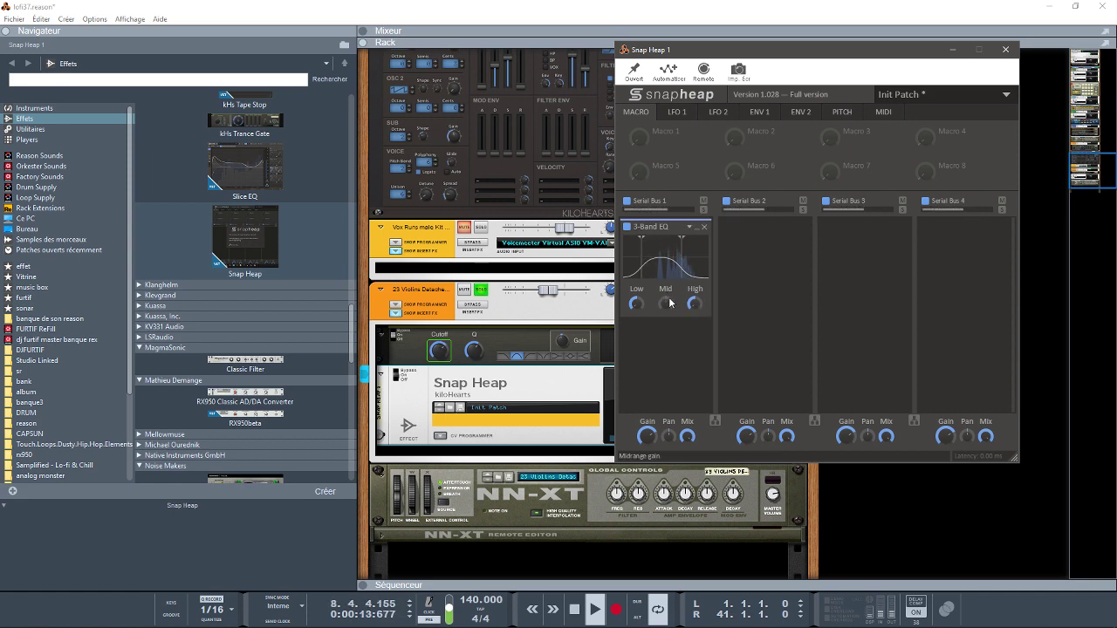
{"action": "left_click_drag", "start_coordinate": [670, 302], "coordinate": [670, 275]}
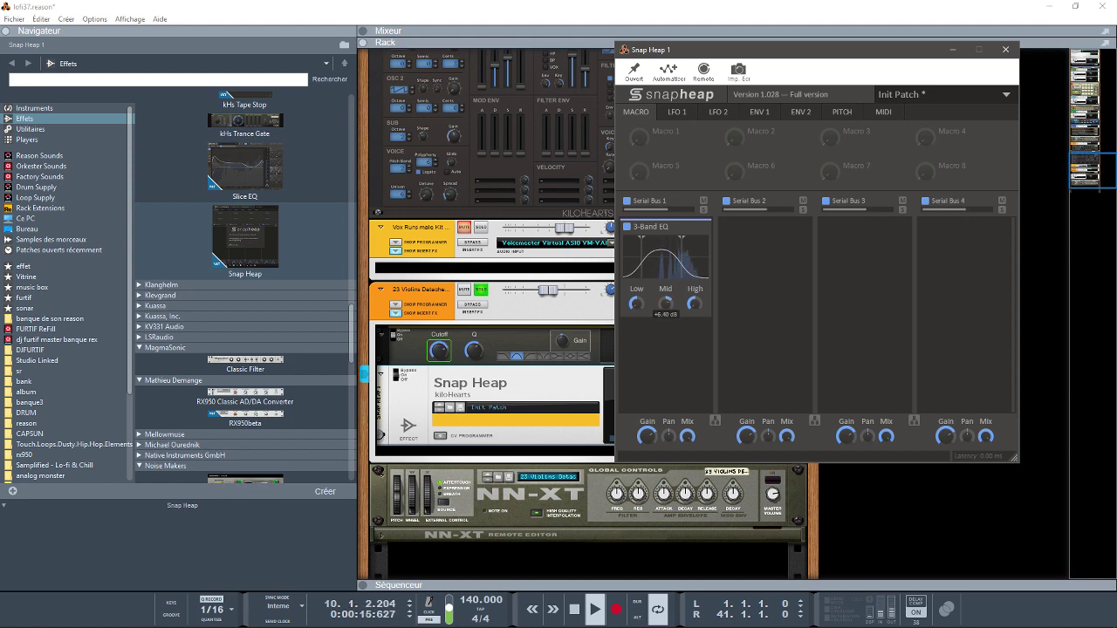
Add a Chorus below the 3-Band EQ in Serial Bus 1, set its Taps to 3 and adjust its knobs during playback
{"action": "left_click", "coordinate": [656, 354]}
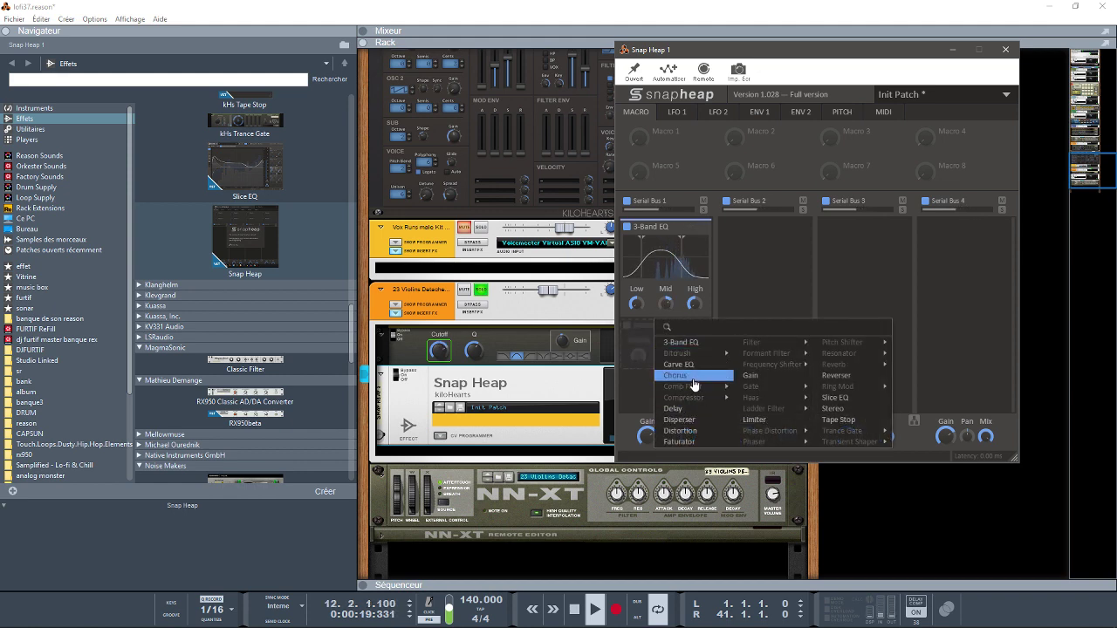
{"action": "left_click", "coordinate": [694, 376]}
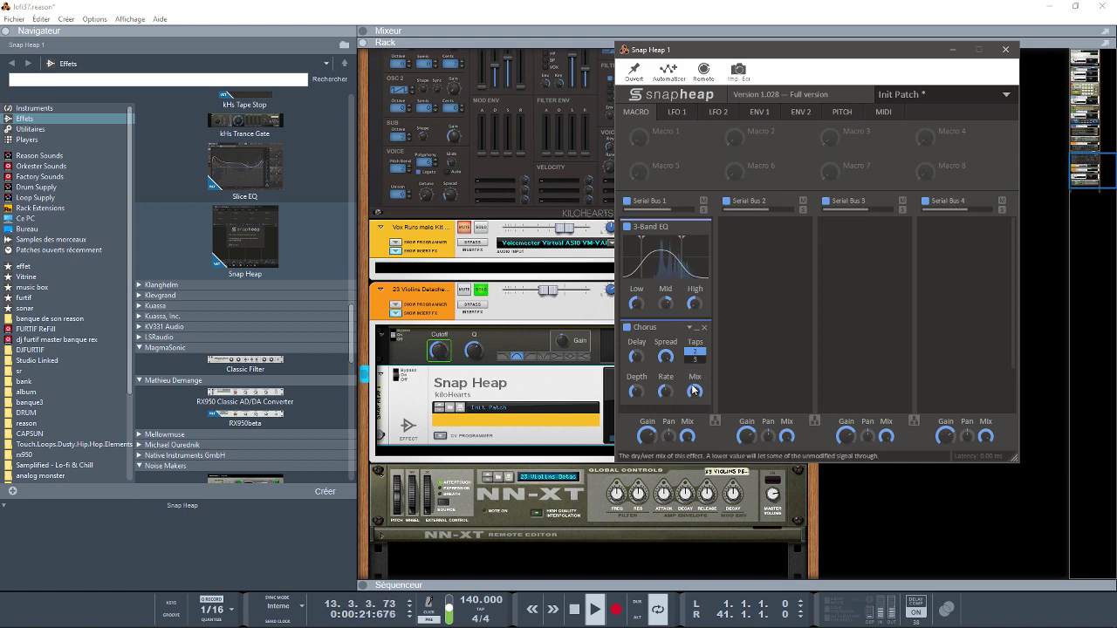
{"action": "mouse_move", "coordinate": [666, 357]}
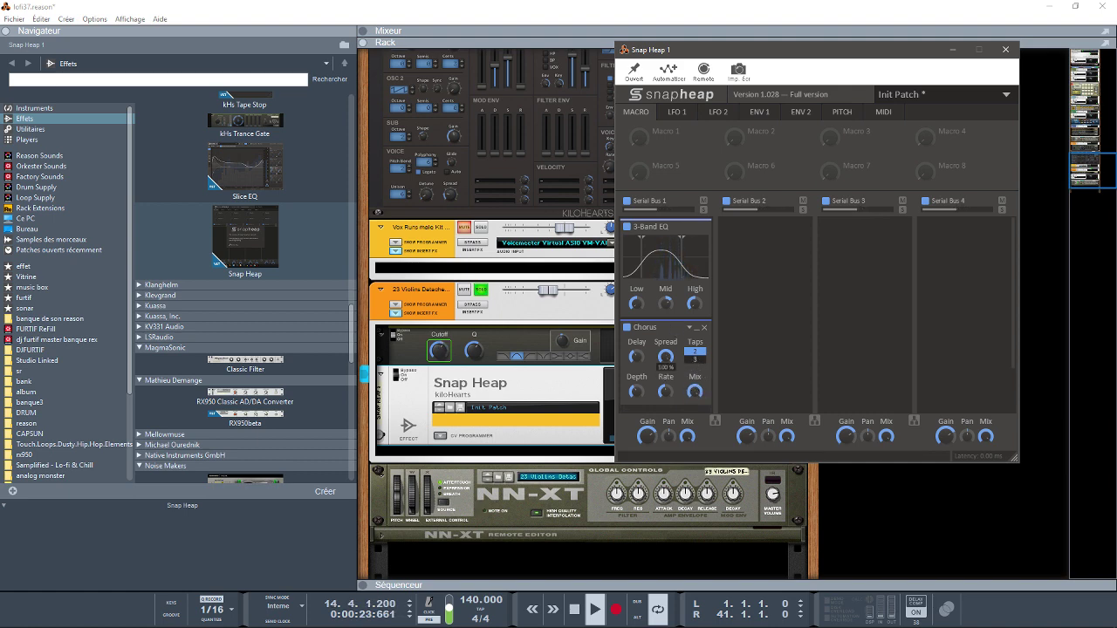
{"action": "left_click_drag", "start_coordinate": [665, 357], "coordinate": [666, 357]}
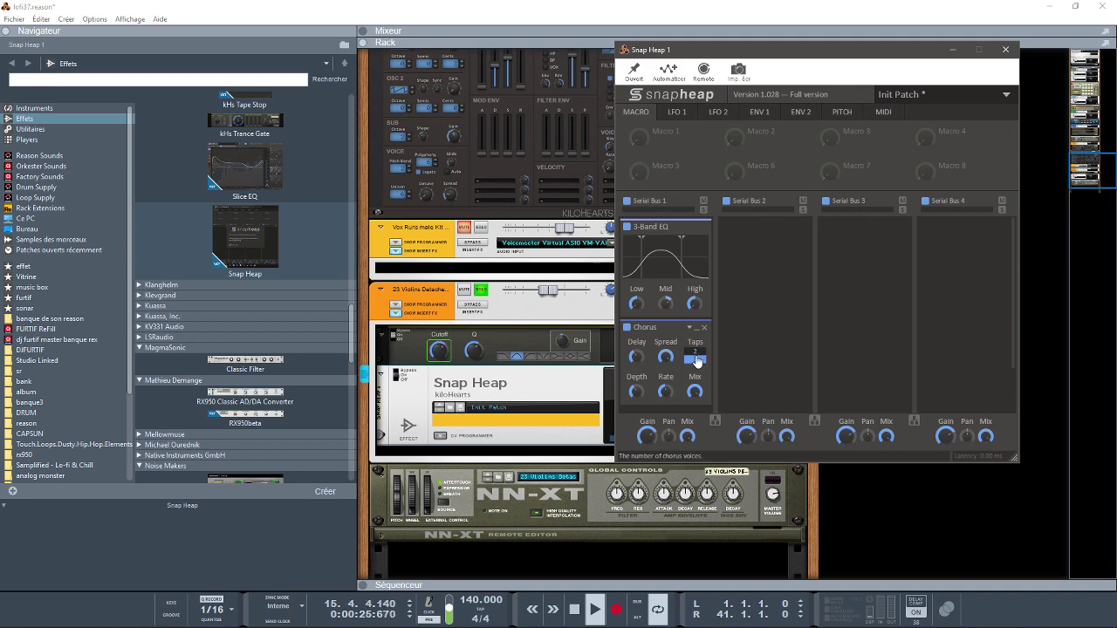
{"action": "left_click", "coordinate": [696, 354]}
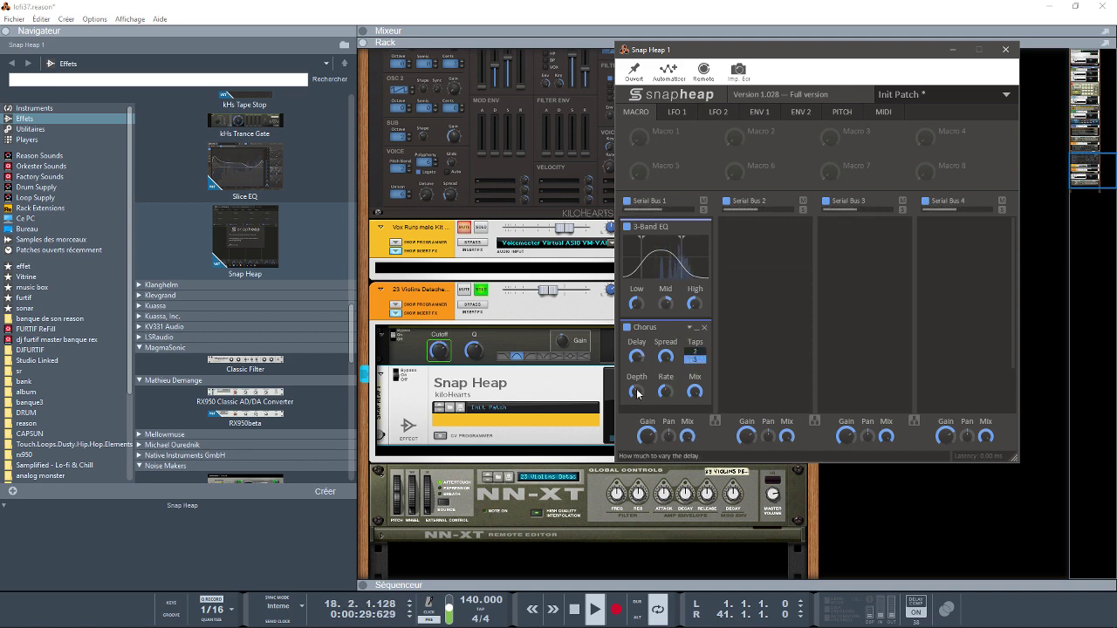
{"action": "left_click", "coordinate": [665, 391]}
{"action": "left_click_drag", "start_coordinate": [665, 391], "coordinate": [666, 389]}
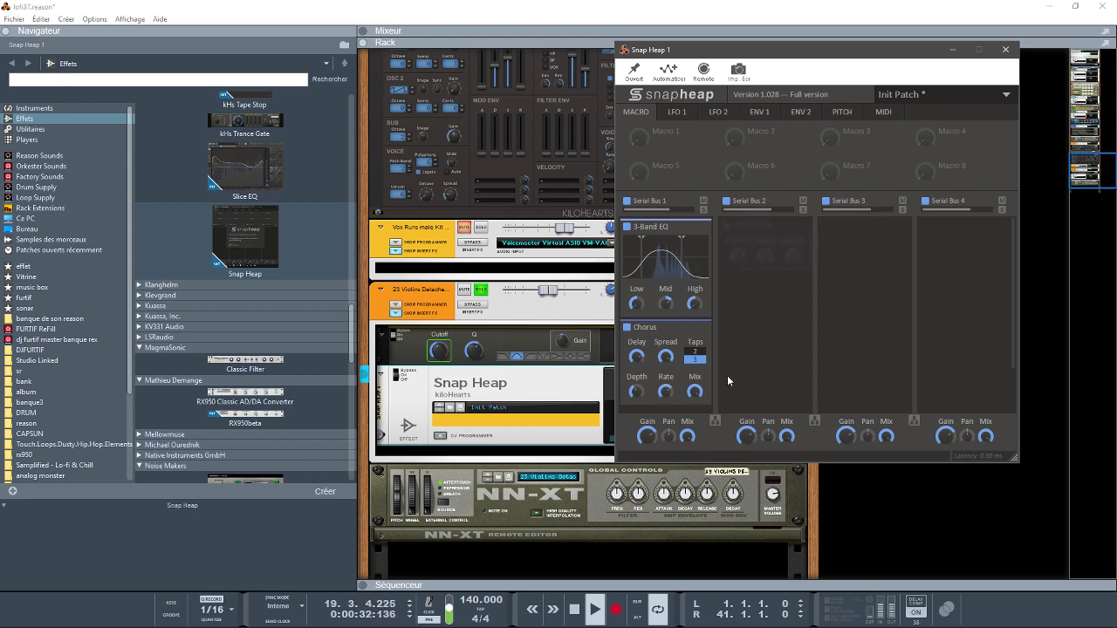
Add a Distortion to Serial Bus 2 and set its type to Saturate
{"action": "left_click", "coordinate": [755, 245]}
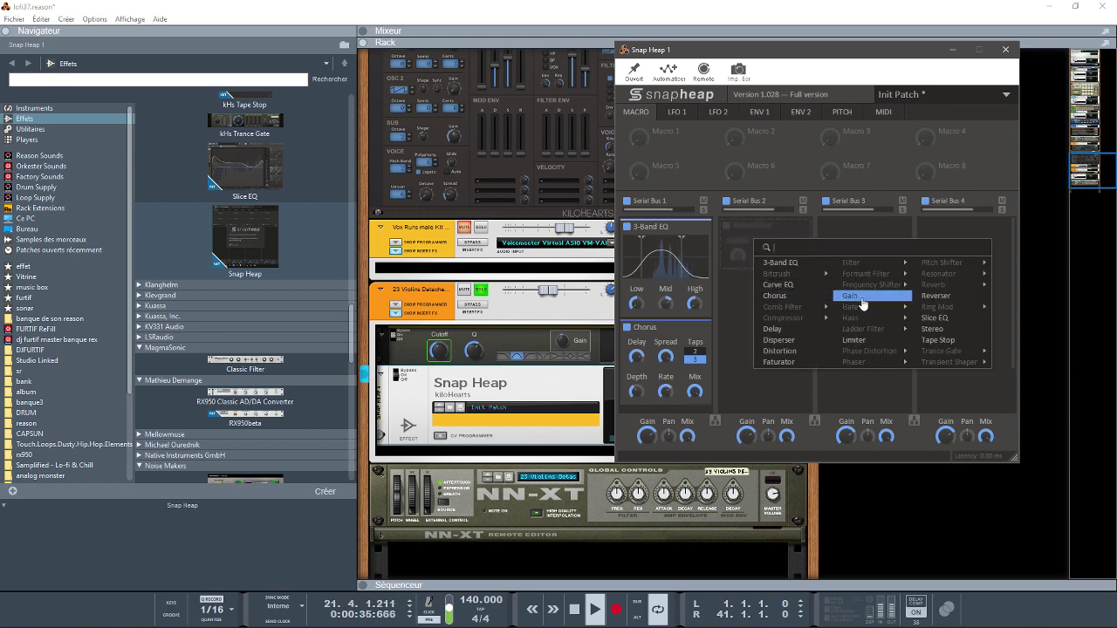
{"action": "left_click", "coordinate": [779, 351]}
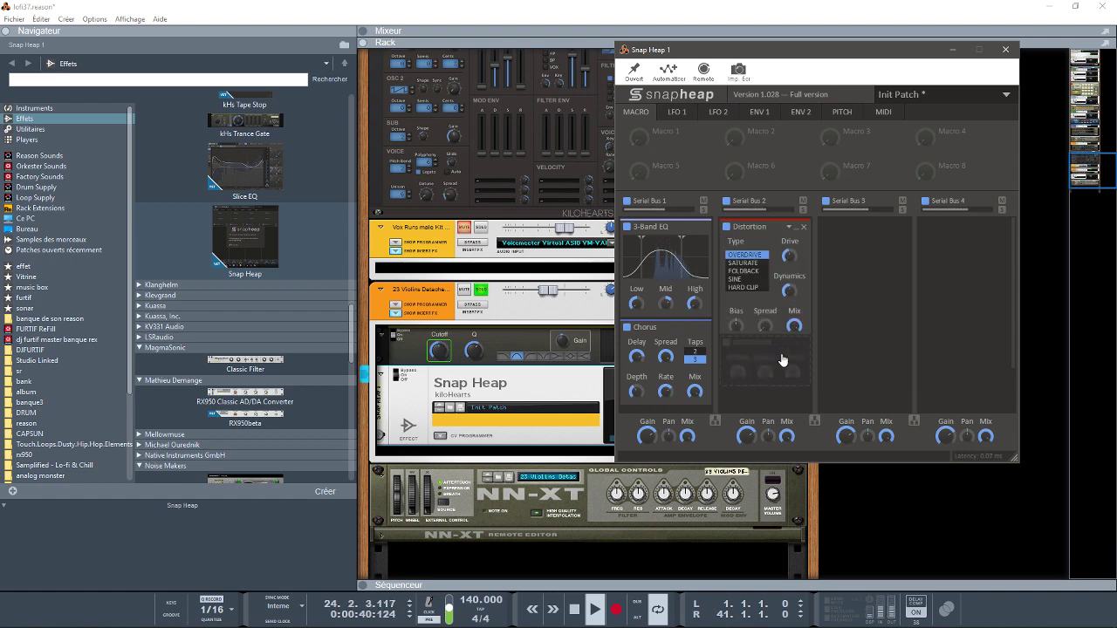
{"action": "left_click", "coordinate": [742, 263]}
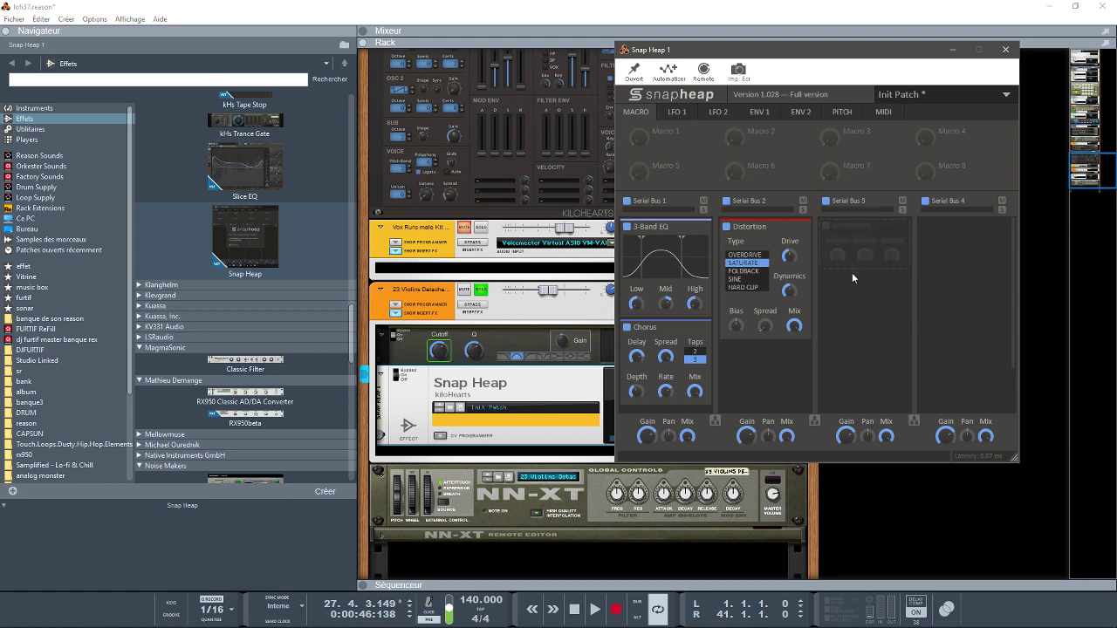
Examine Snap Heap's LFO, envelope, Pitch and MIDI modulation pages and return to the Macro page
{"action": "left_click", "coordinate": [678, 113]}
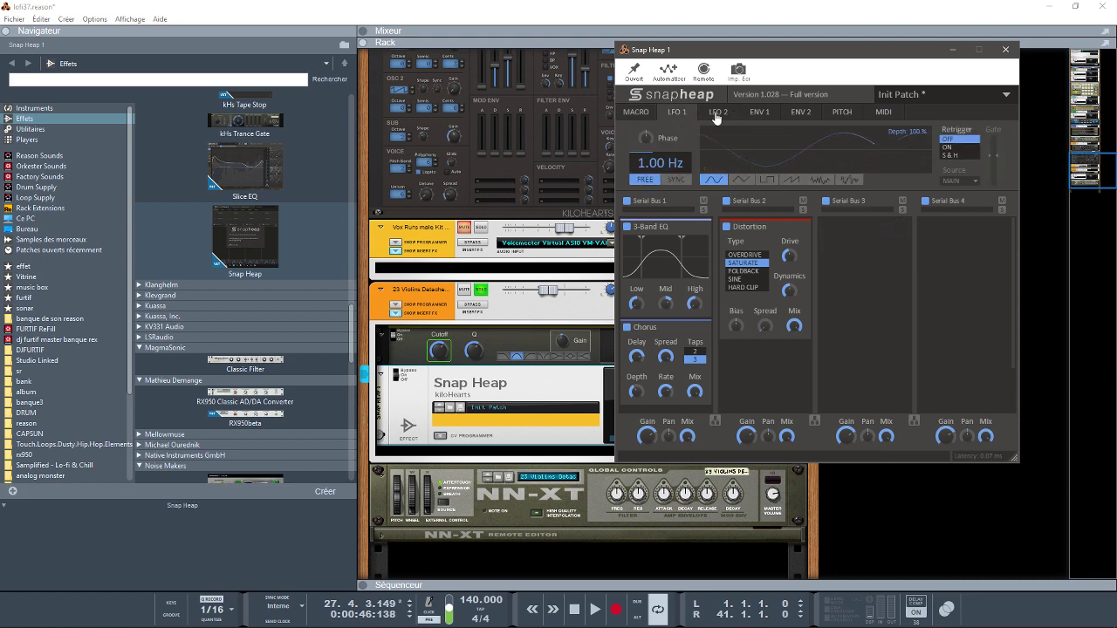
{"action": "left_click", "coordinate": [714, 114]}
{"action": "left_click", "coordinate": [774, 114]}
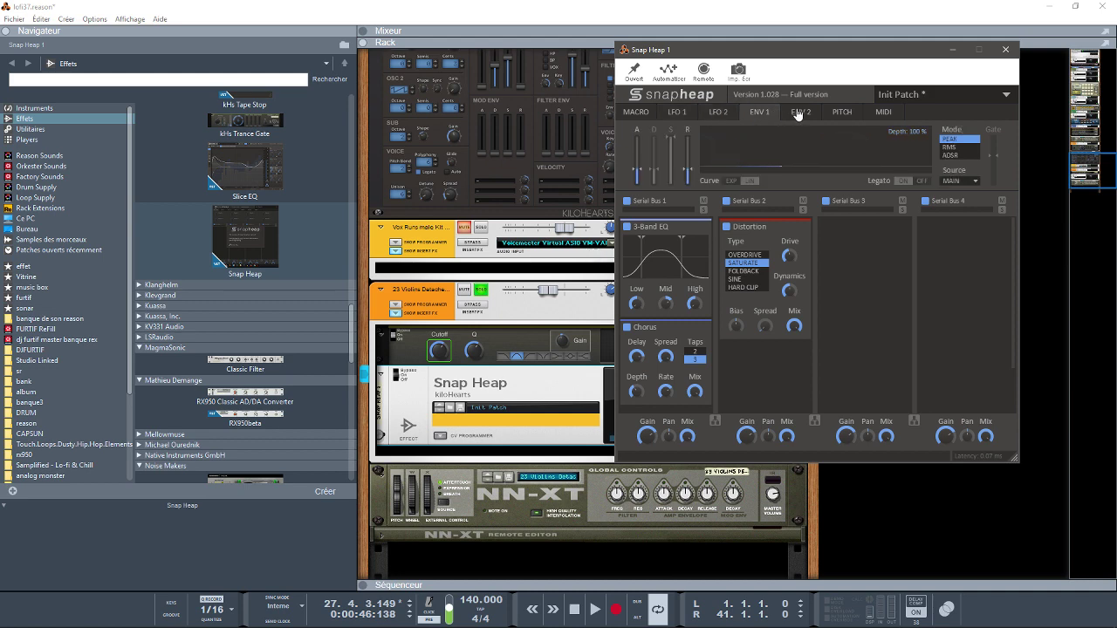
{"action": "left_click", "coordinate": [797, 114]}
{"action": "left_click", "coordinate": [840, 115]}
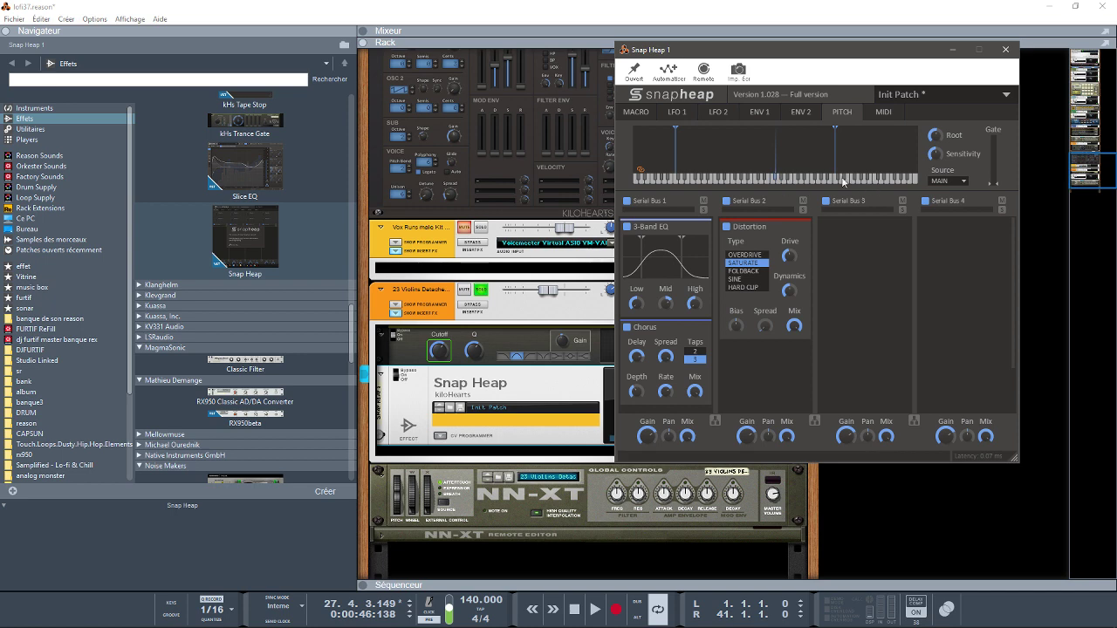
{"action": "left_click", "coordinate": [885, 113]}
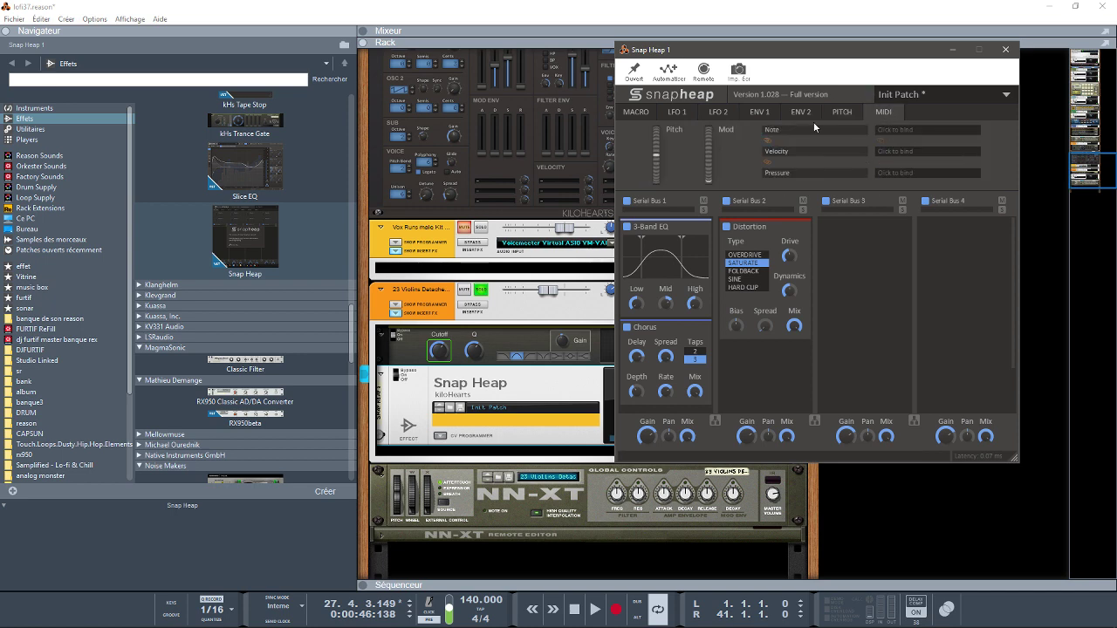
{"action": "left_click", "coordinate": [894, 134]}
{"action": "left_click", "coordinate": [653, 113]}
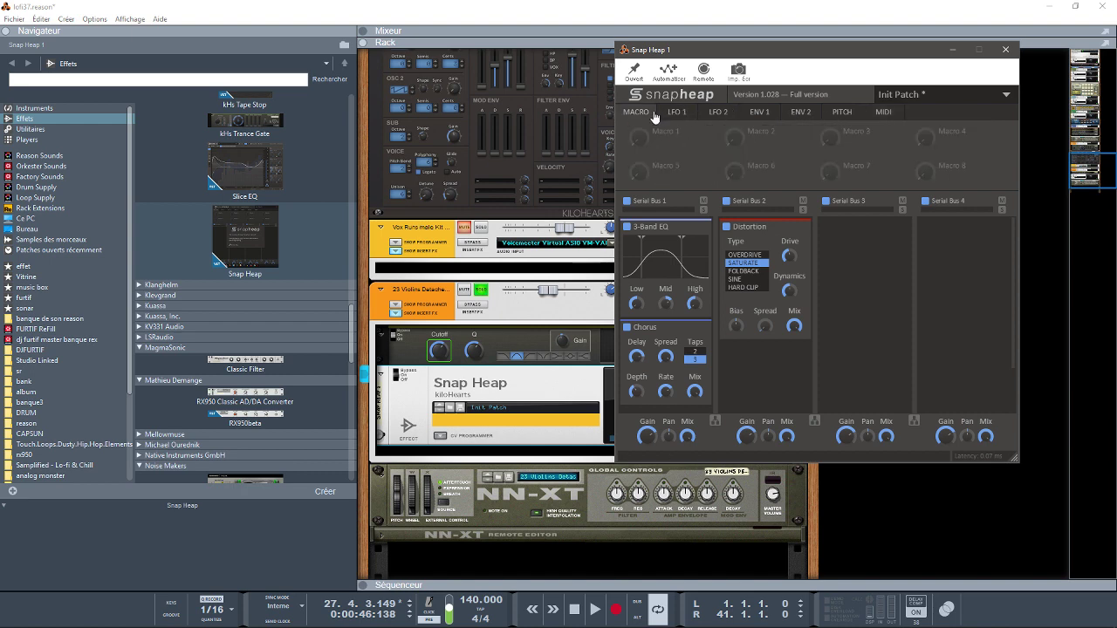
Load the factory preset Crushlay Grained from By Navi Retlav Studios' Ambience folder, discarding the current patch changes
{"action": "left_click", "coordinate": [985, 94]}
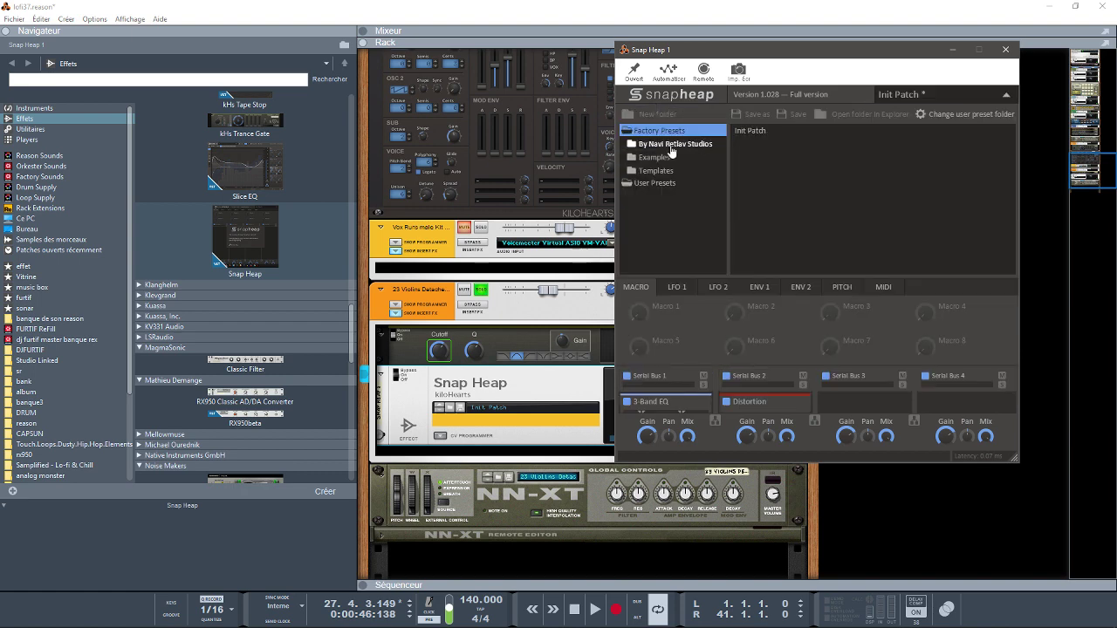
{"action": "left_click", "coordinate": [671, 147]}
{"action": "left_click", "coordinate": [655, 157]}
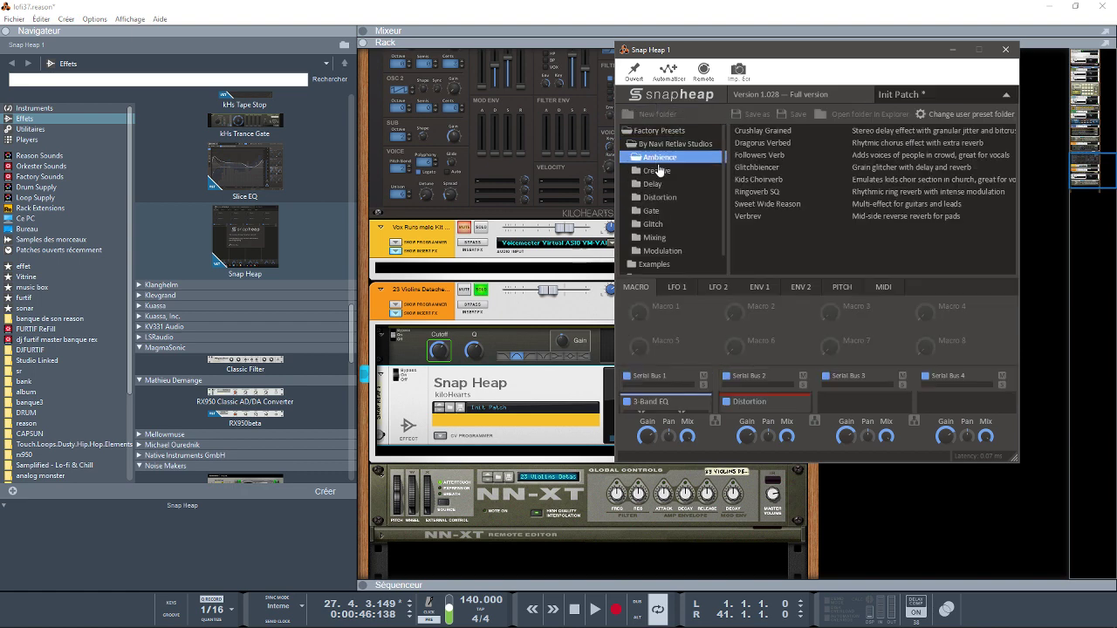
{"action": "left_click", "coordinate": [785, 131]}
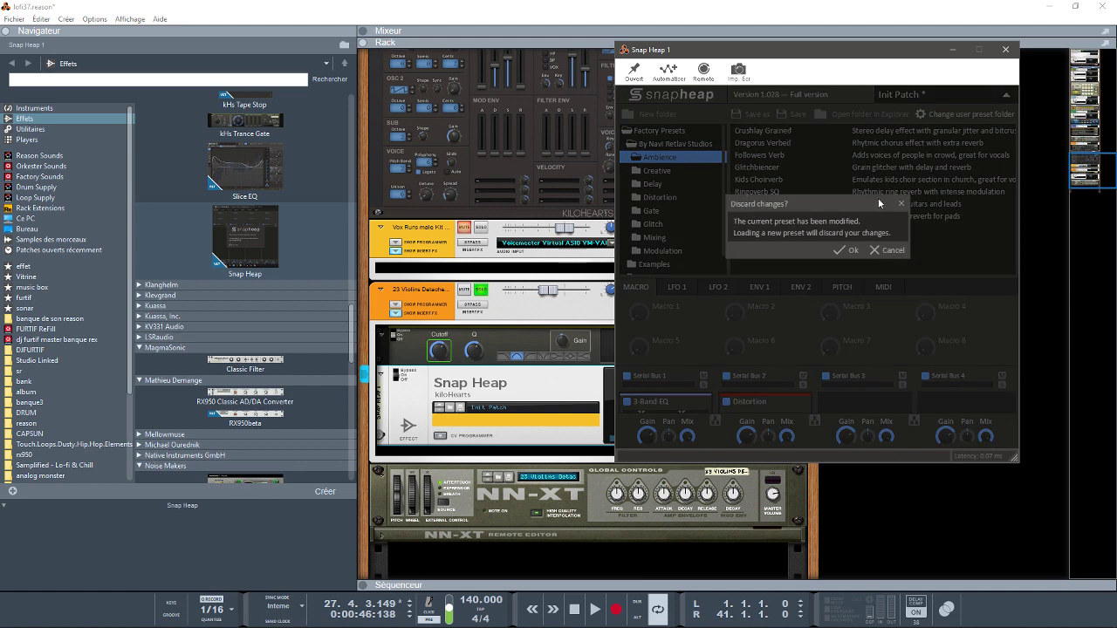
{"action": "left_click", "coordinate": [852, 252]}
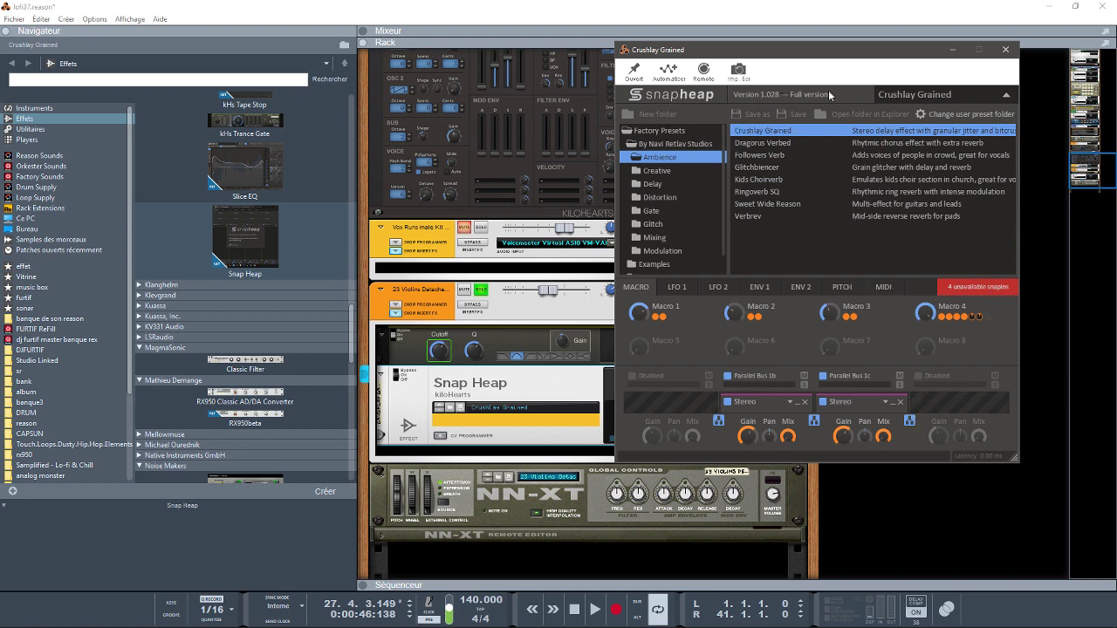
Close the preset browser and examine the Stereo, Reverser and Delay snapins in both parallel buses of Crushlay Grained during playback
{"action": "left_click", "coordinate": [1012, 96]}
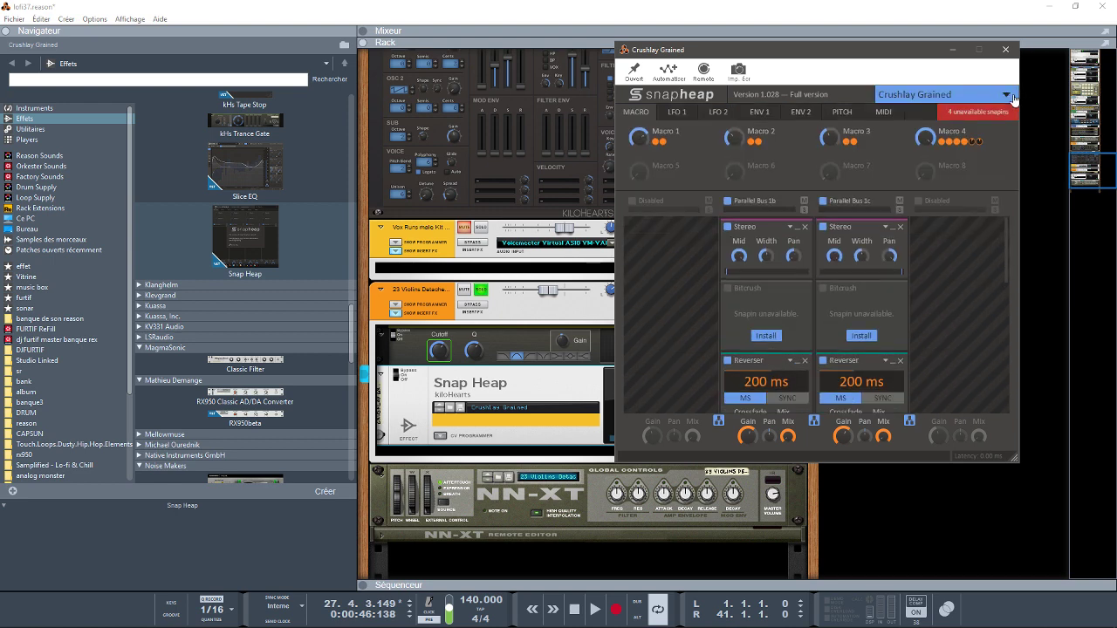
{"action": "left_click_drag", "start_coordinate": [1006, 233], "coordinate": [1010, 354]}
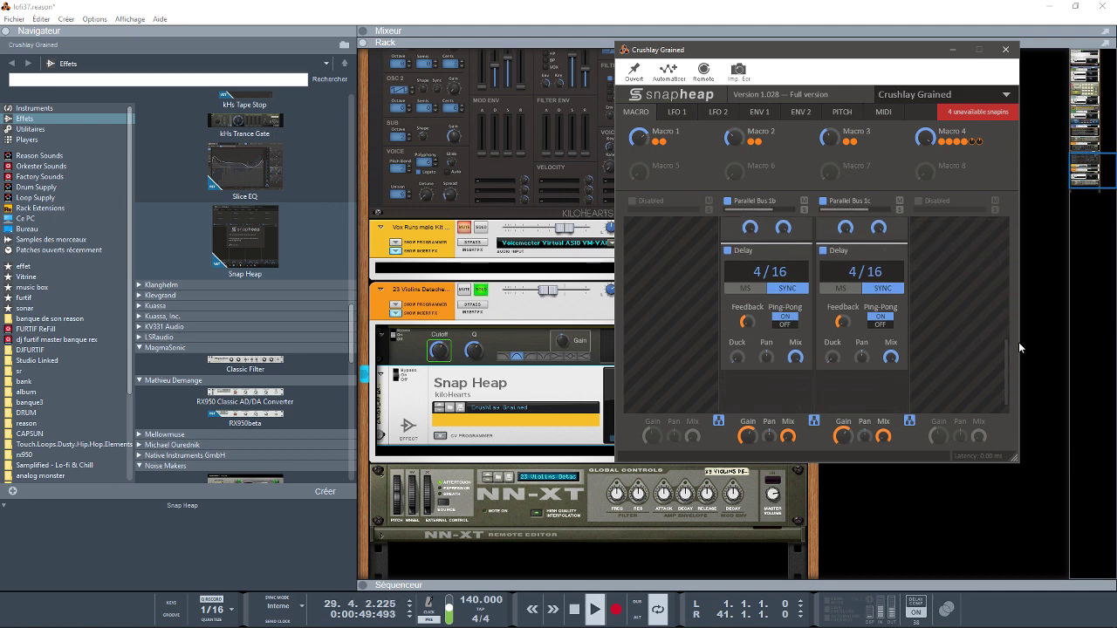
{"action": "left_click_drag", "start_coordinate": [1003, 356], "coordinate": [930, 244]}
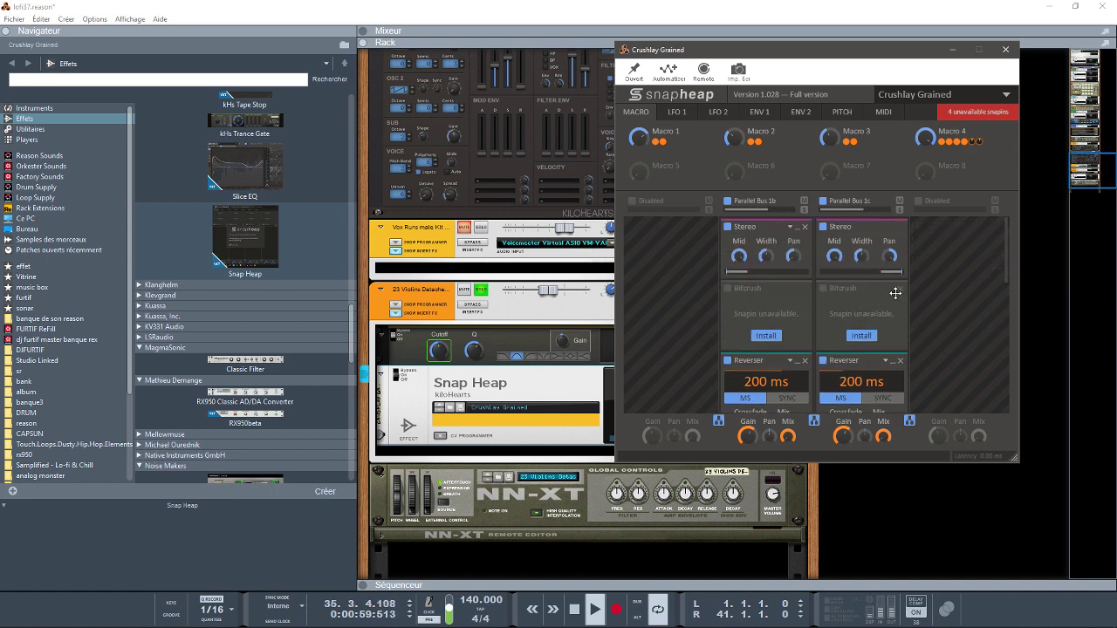
{"action": "left_click_drag", "start_coordinate": [1007, 261], "coordinate": [1006, 318]}
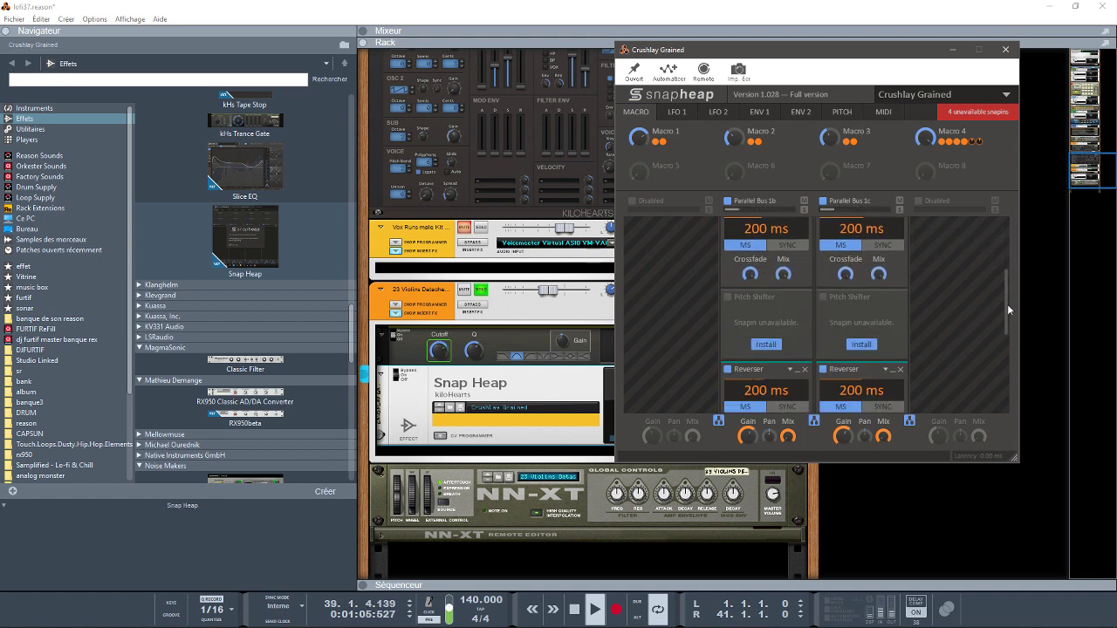
{"action": "left_click_drag", "start_coordinate": [1007, 304], "coordinate": [989, 281]}
{"action": "scroll", "coordinate": [989, 280], "scroll_direction": "up", "scroll_amount": 2}
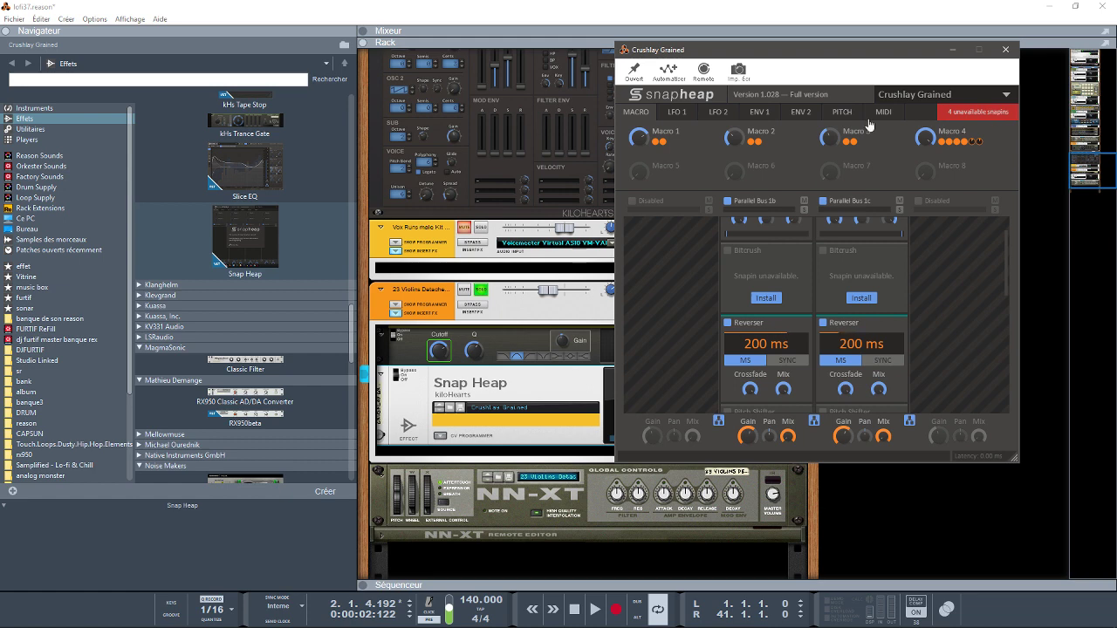
Switch LFO 1 to a tempo-synced rate and turn its Retrigger on during playback
{"action": "left_click", "coordinate": [687, 114]}
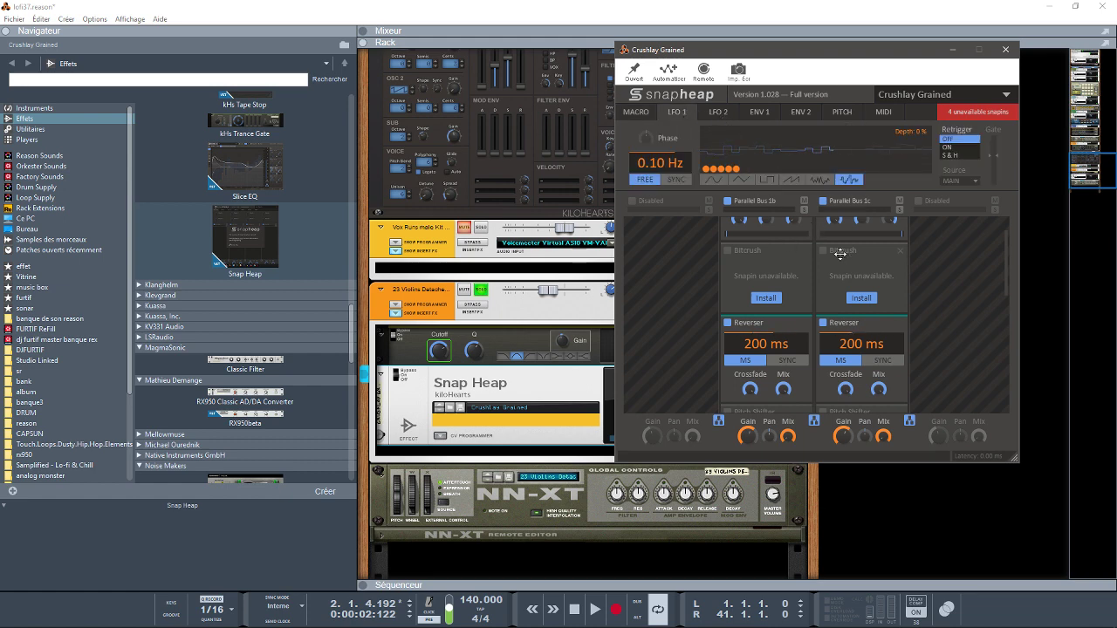
{"action": "key", "text": "space"}
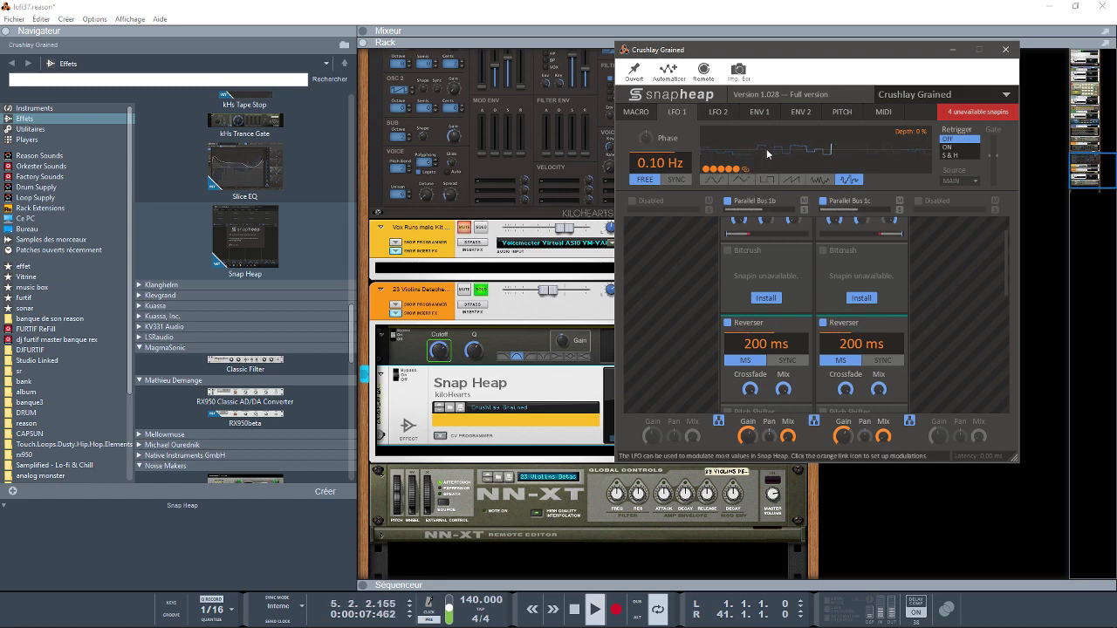
{"action": "left_click", "coordinate": [676, 179]}
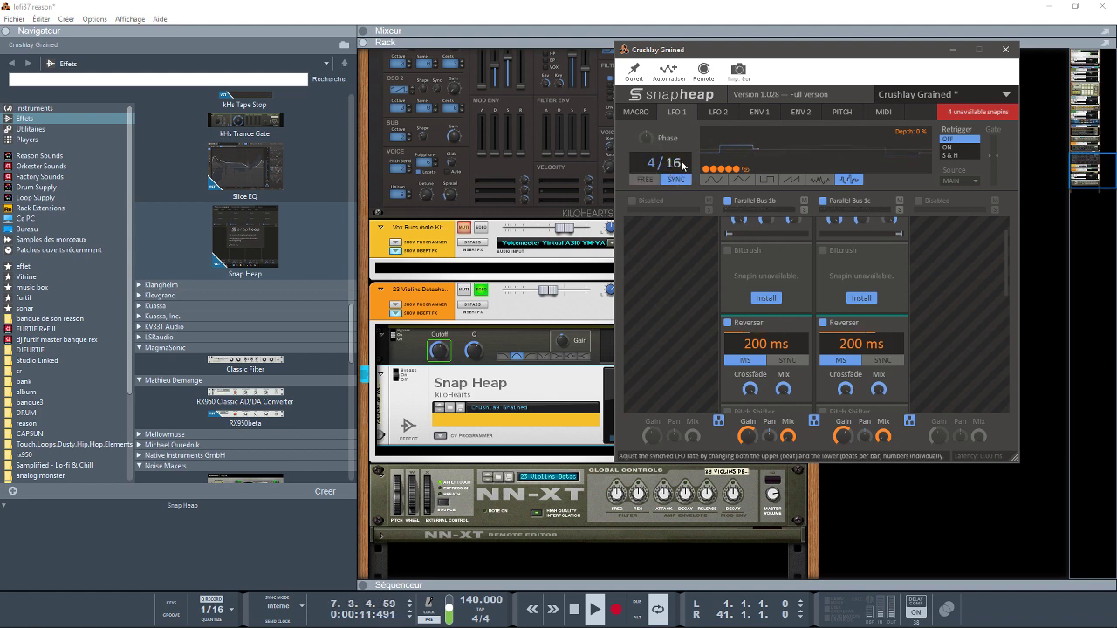
{"action": "left_click", "coordinate": [948, 148]}
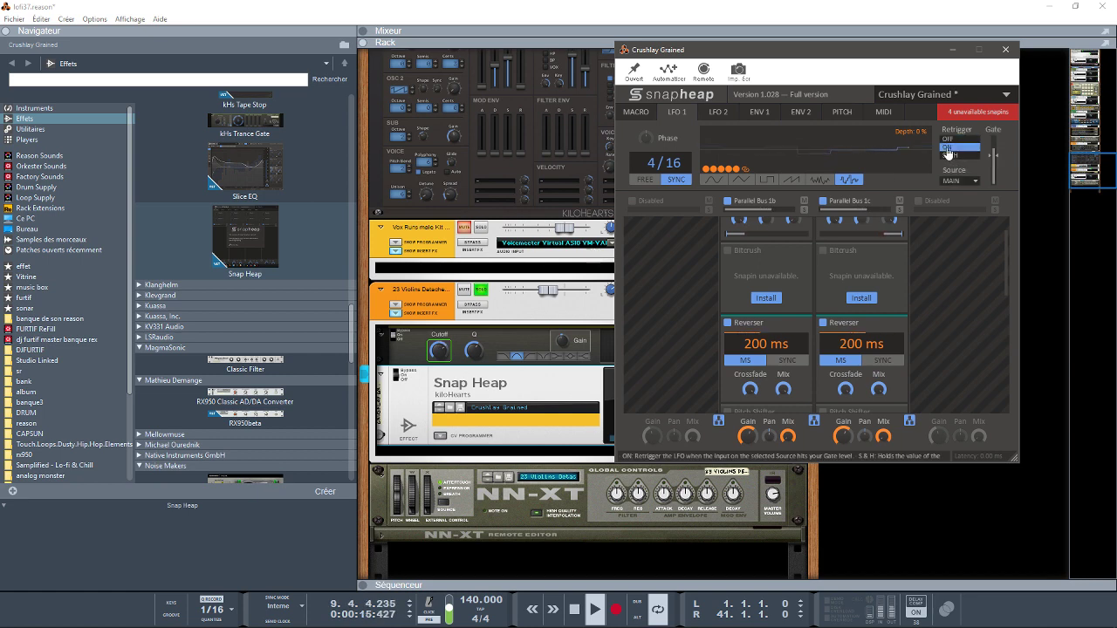
Try External as LFO 1's retrigger source and set it back to Main
{"action": "left_click", "coordinate": [966, 181]}
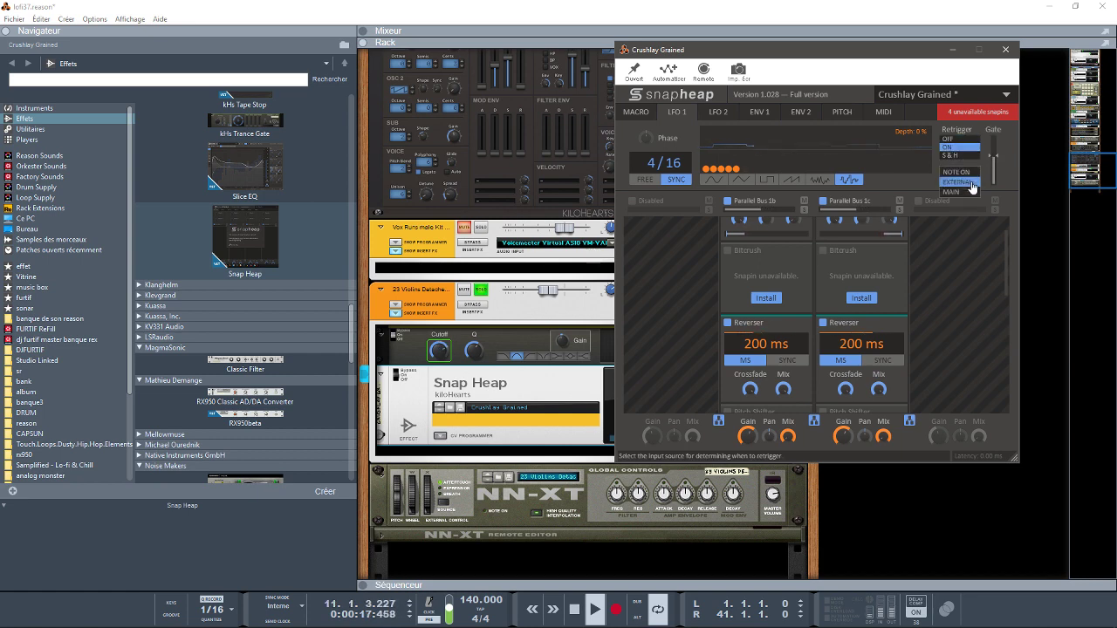
{"action": "left_click", "coordinate": [971, 183]}
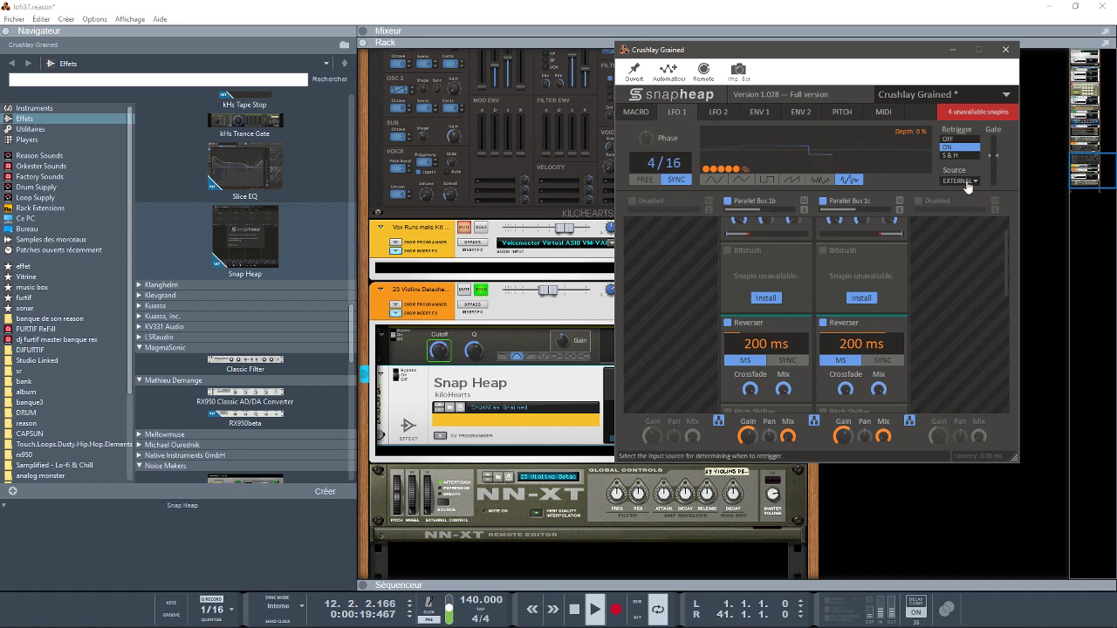
{"action": "left_click", "coordinate": [967, 185]}
{"action": "left_click", "coordinate": [955, 192]}
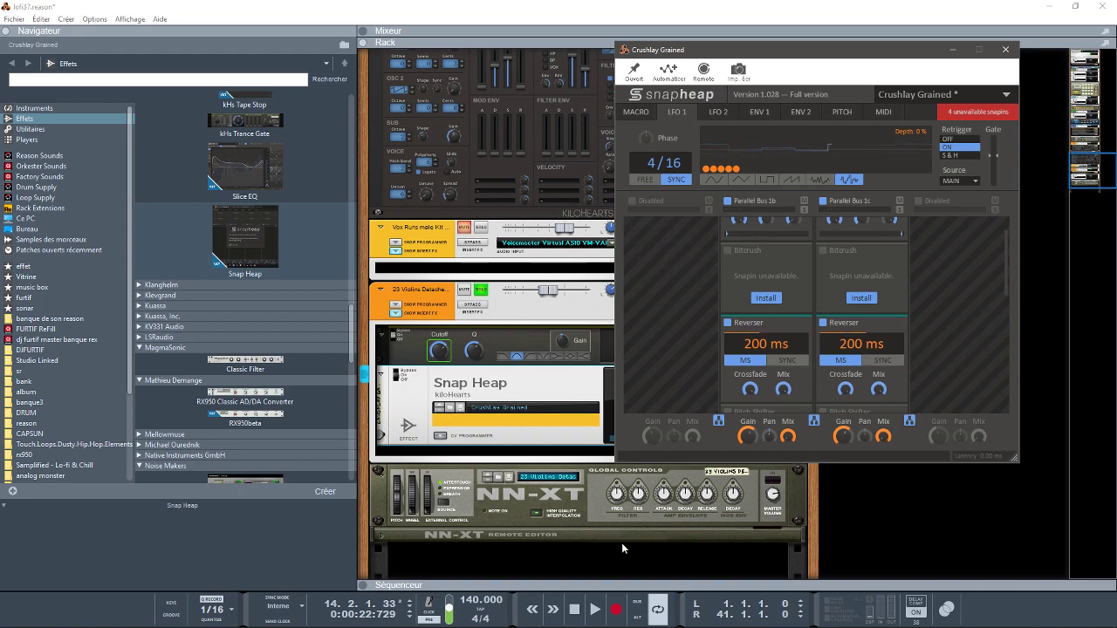
Switch to Chrome and go from the Carve EQ page to the kiloHearts home page
{"action": "mouse_move", "coordinate": [621, 627]}
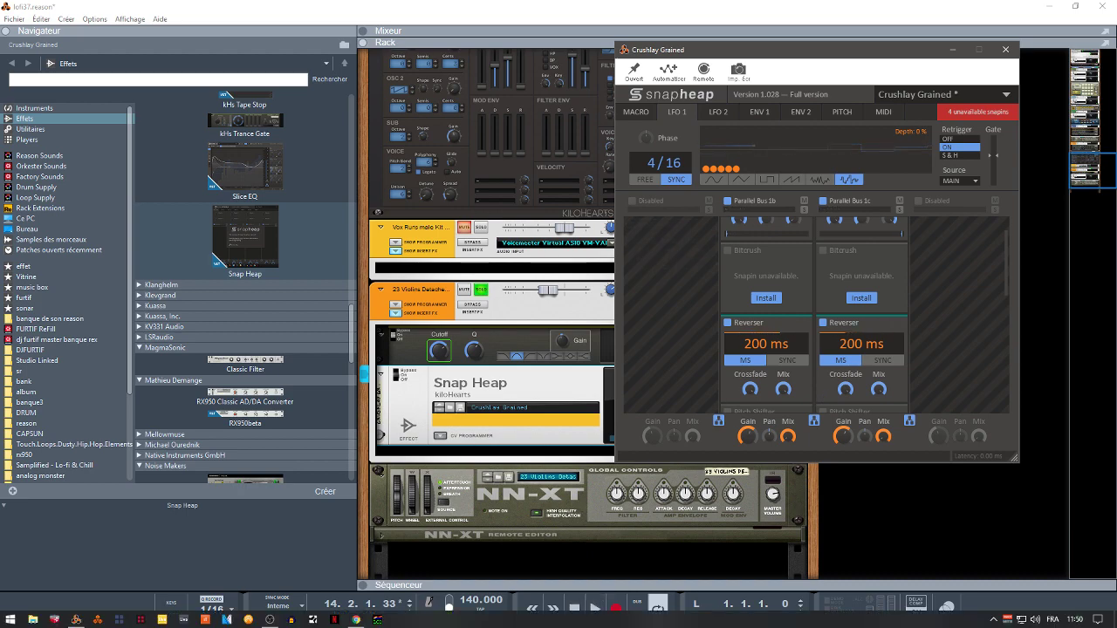
{"action": "left_click", "coordinate": [356, 620]}
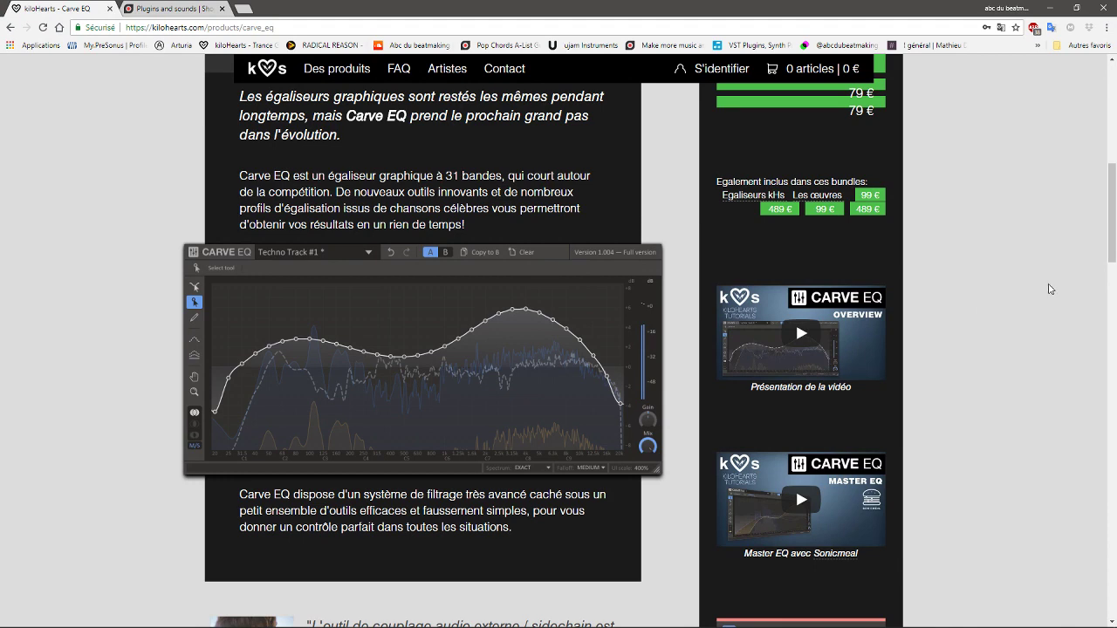
{"action": "left_click_drag", "start_coordinate": [1113, 237], "coordinate": [1101, 115]}
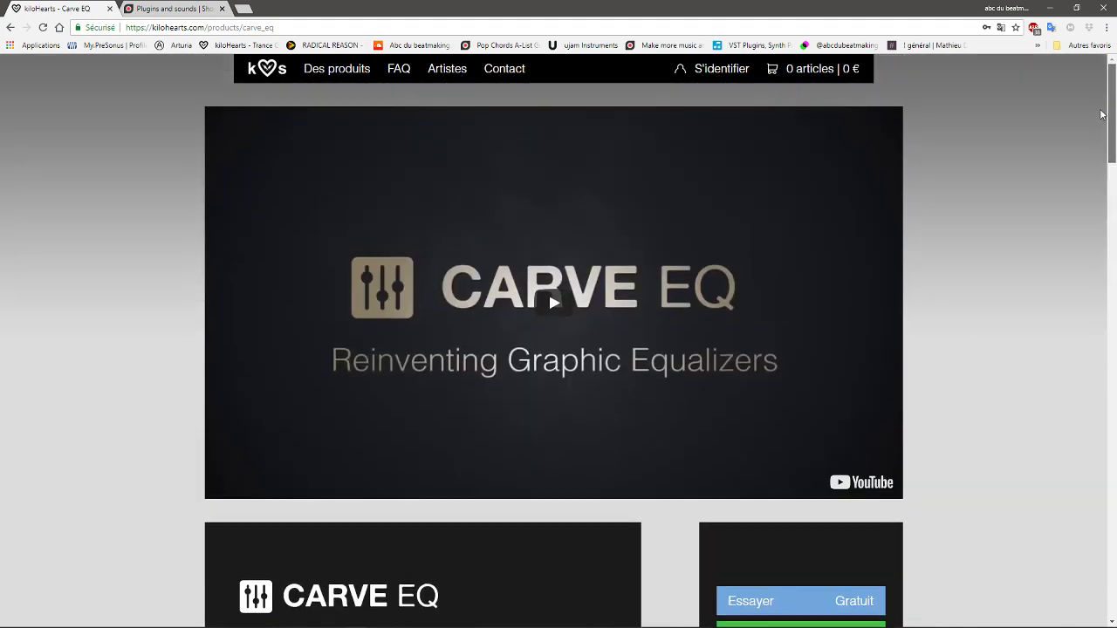
{"action": "left_click", "coordinate": [264, 80]}
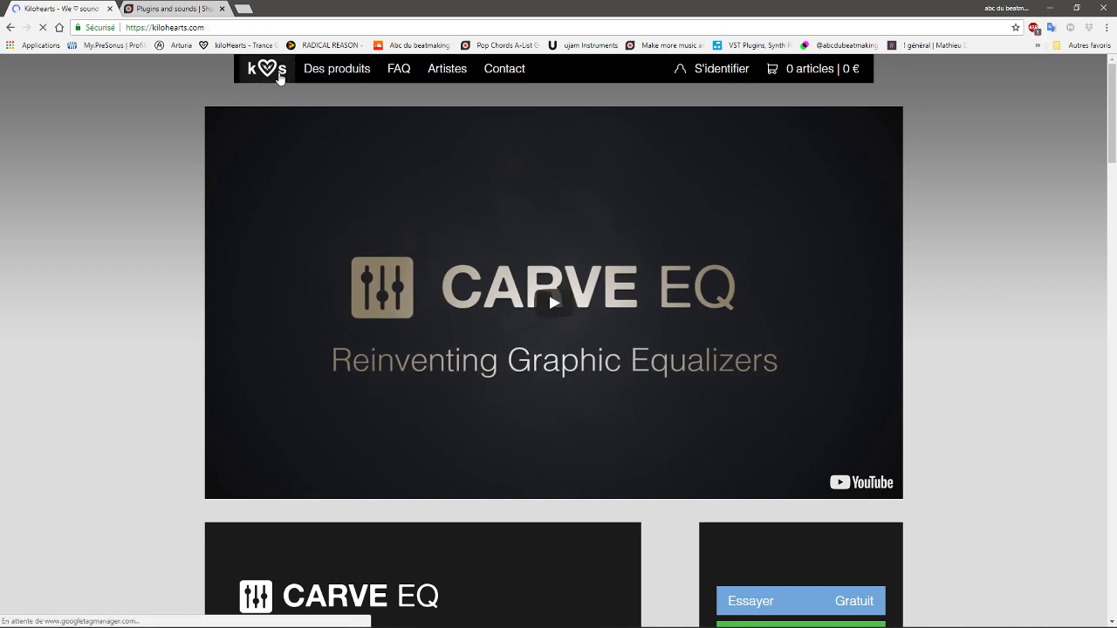
Open the kHs Toolbox bundle from the kiloHearts product list and look through its price and included snapins
{"action": "mouse_move", "coordinate": [324, 69]}
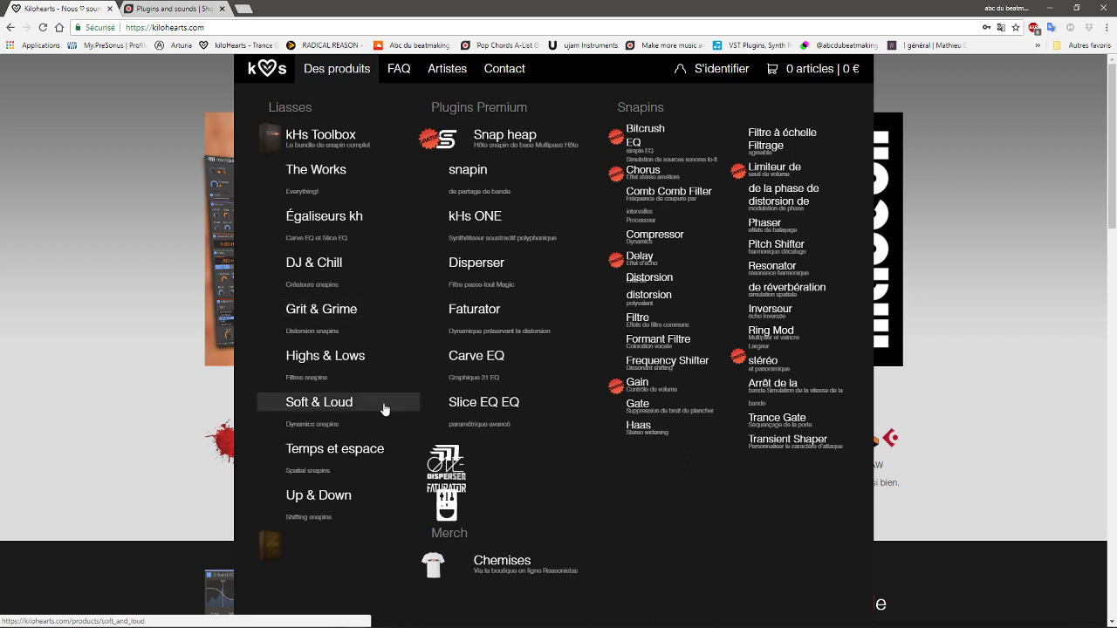
{"action": "left_click", "coordinate": [322, 152]}
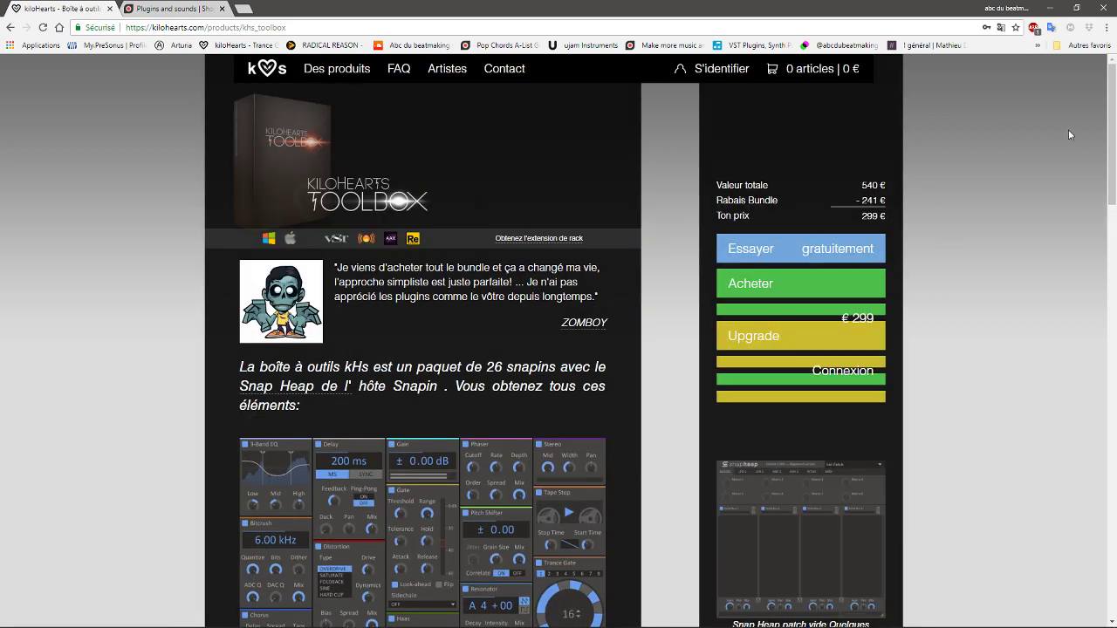
{"action": "left_click_drag", "start_coordinate": [1111, 105], "coordinate": [1111, 217]}
{"action": "scroll", "coordinate": [1077, 61], "scroll_direction": "up", "scroll_amount": 6}
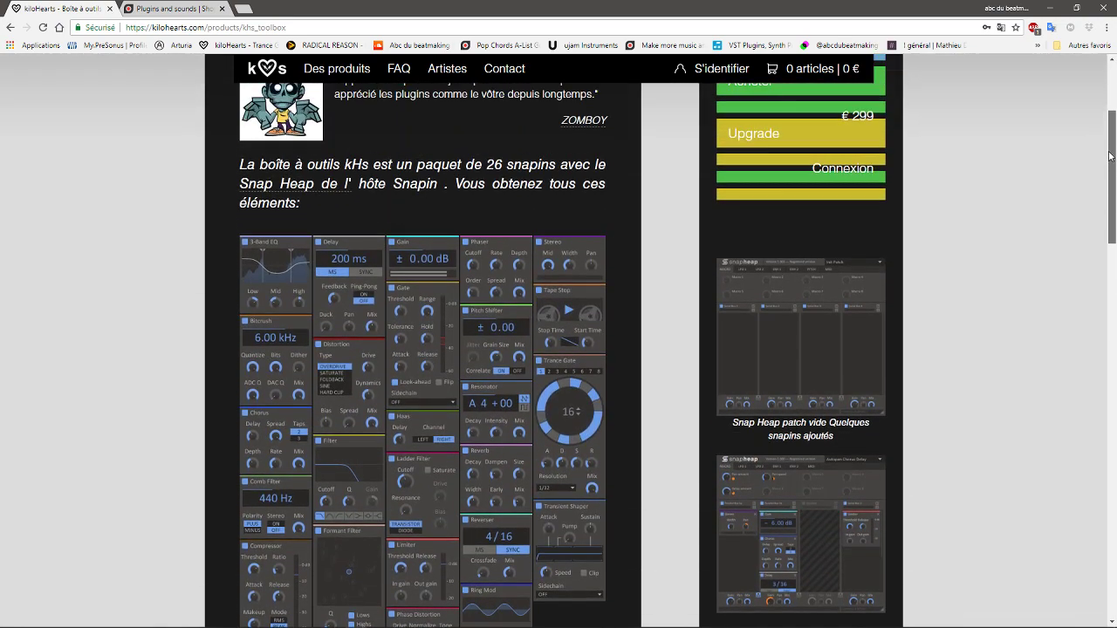